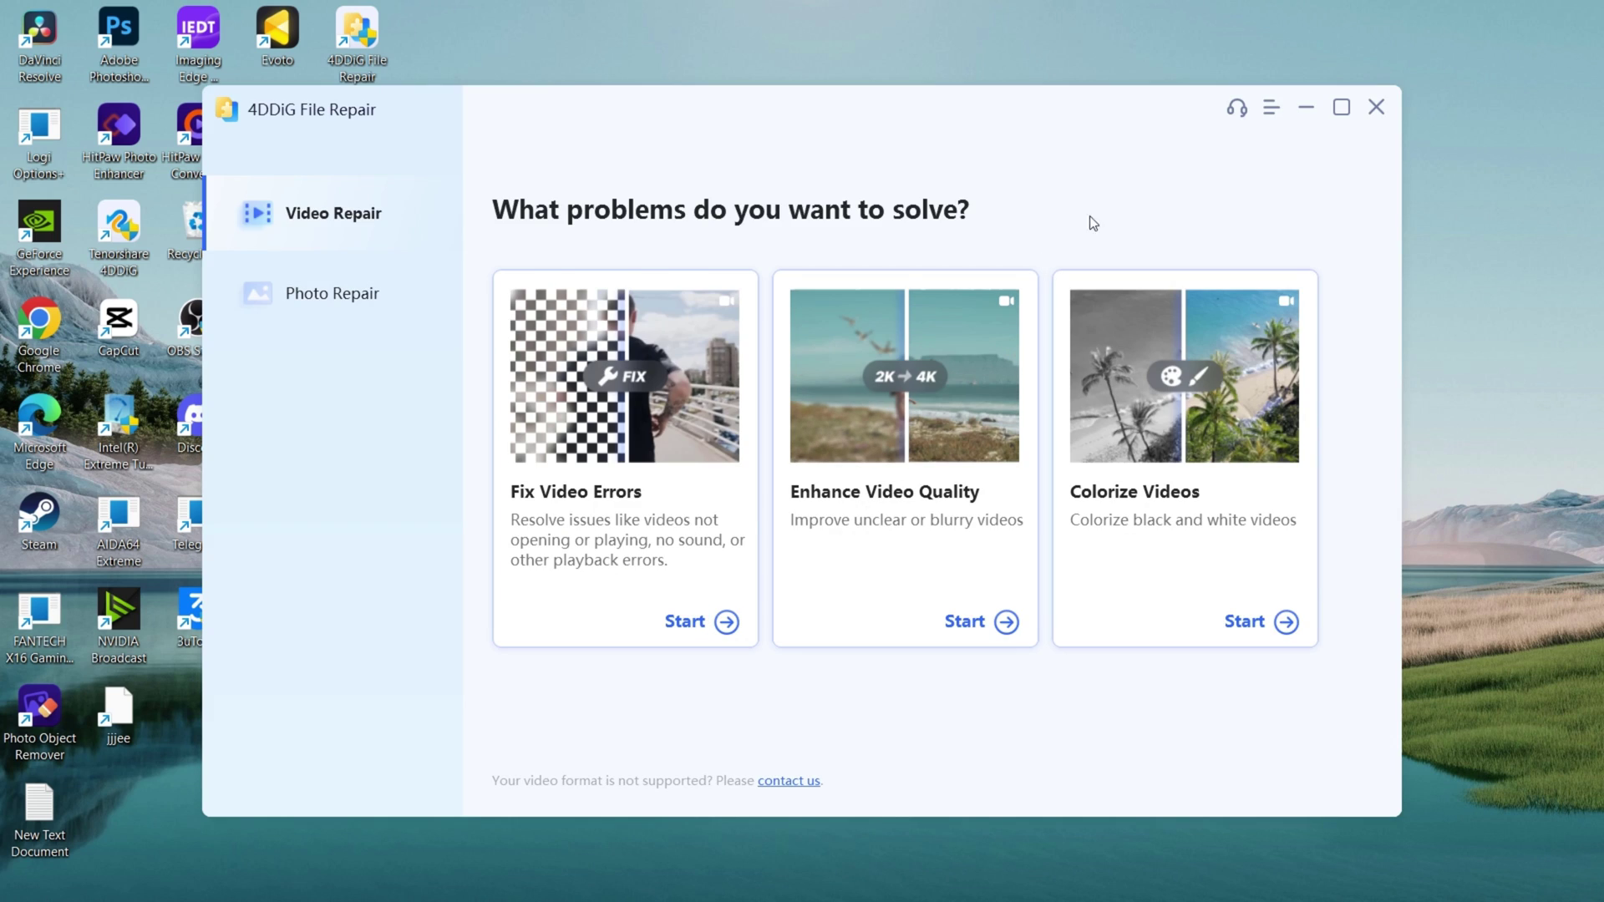
- Maximize the window and open Enhance Photo Quality under Photo Repair
click(1340, 110)
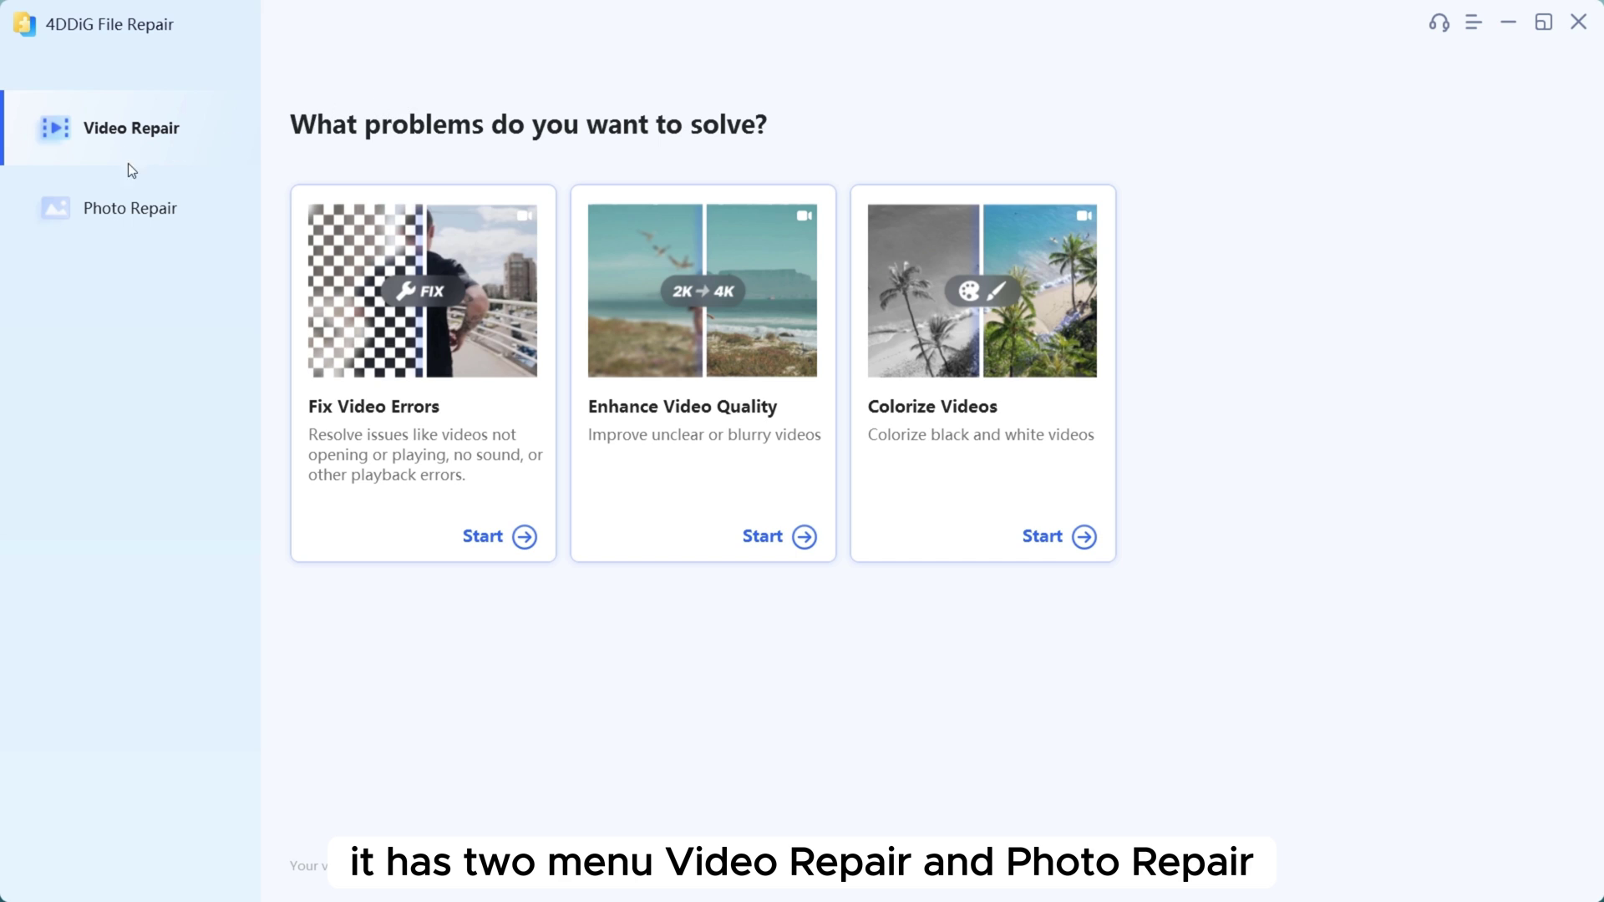
click(97, 215)
click(104, 146)
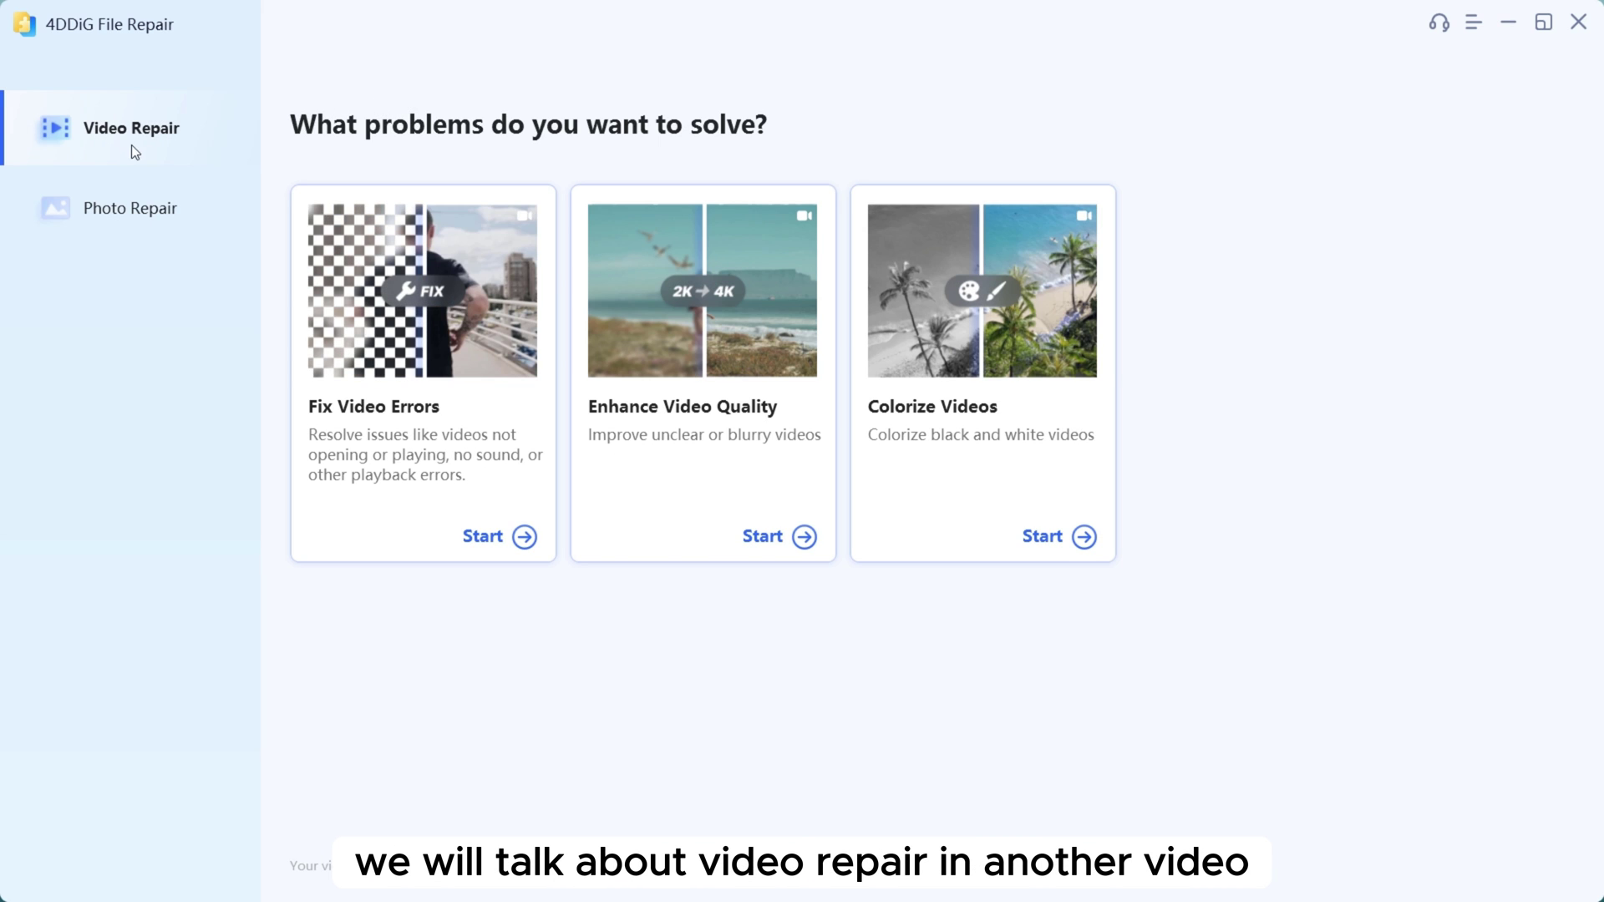
click(105, 211)
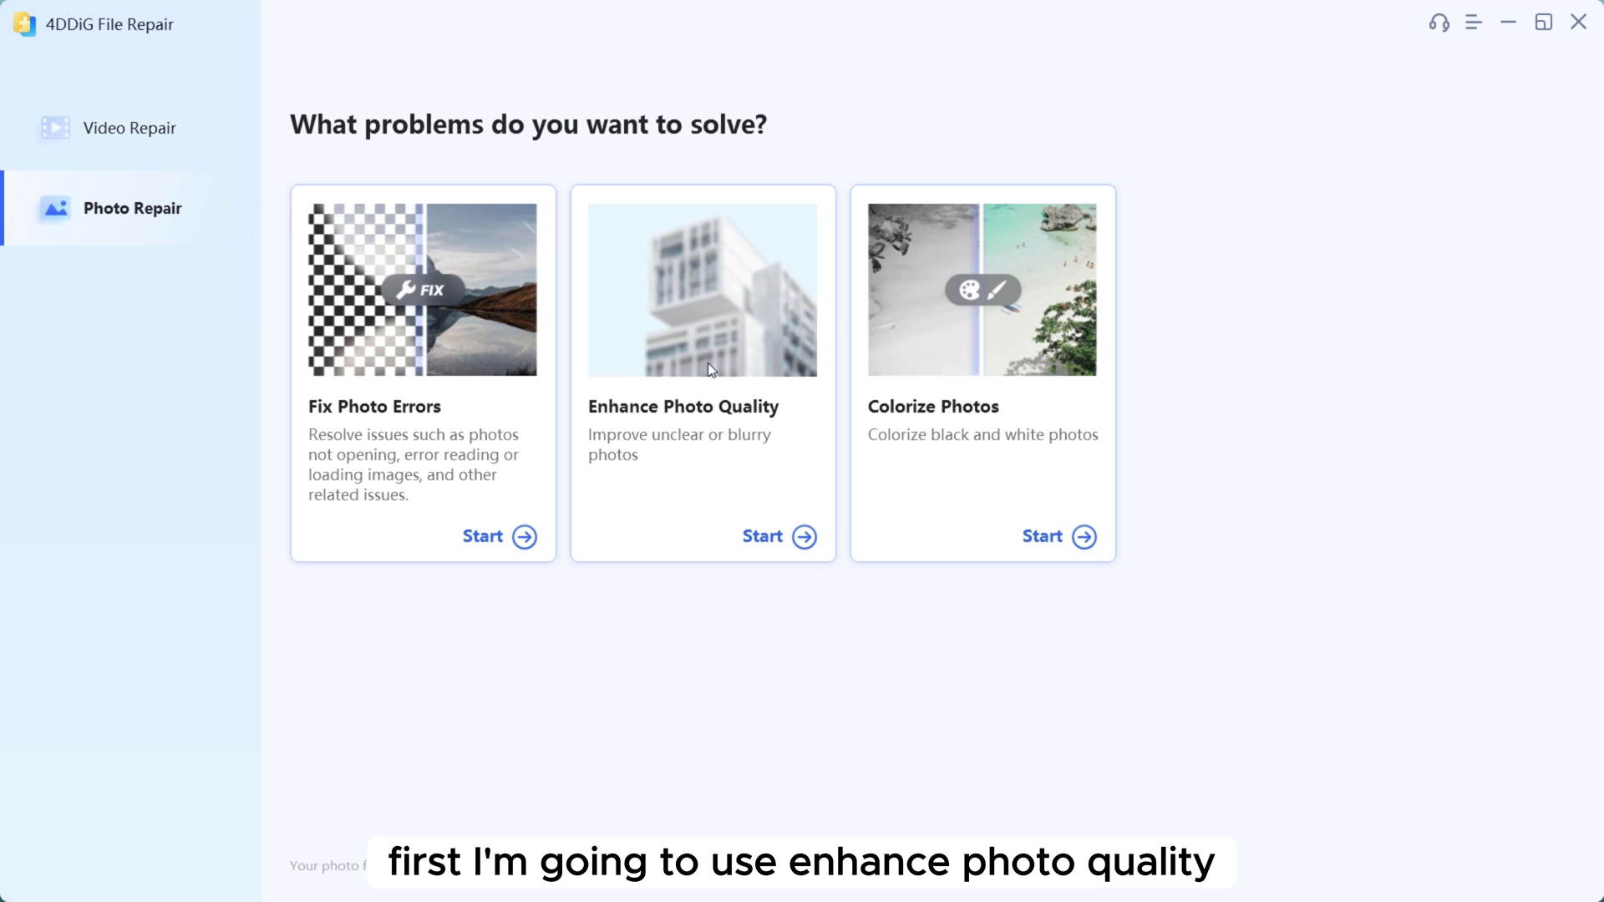
click(669, 376)
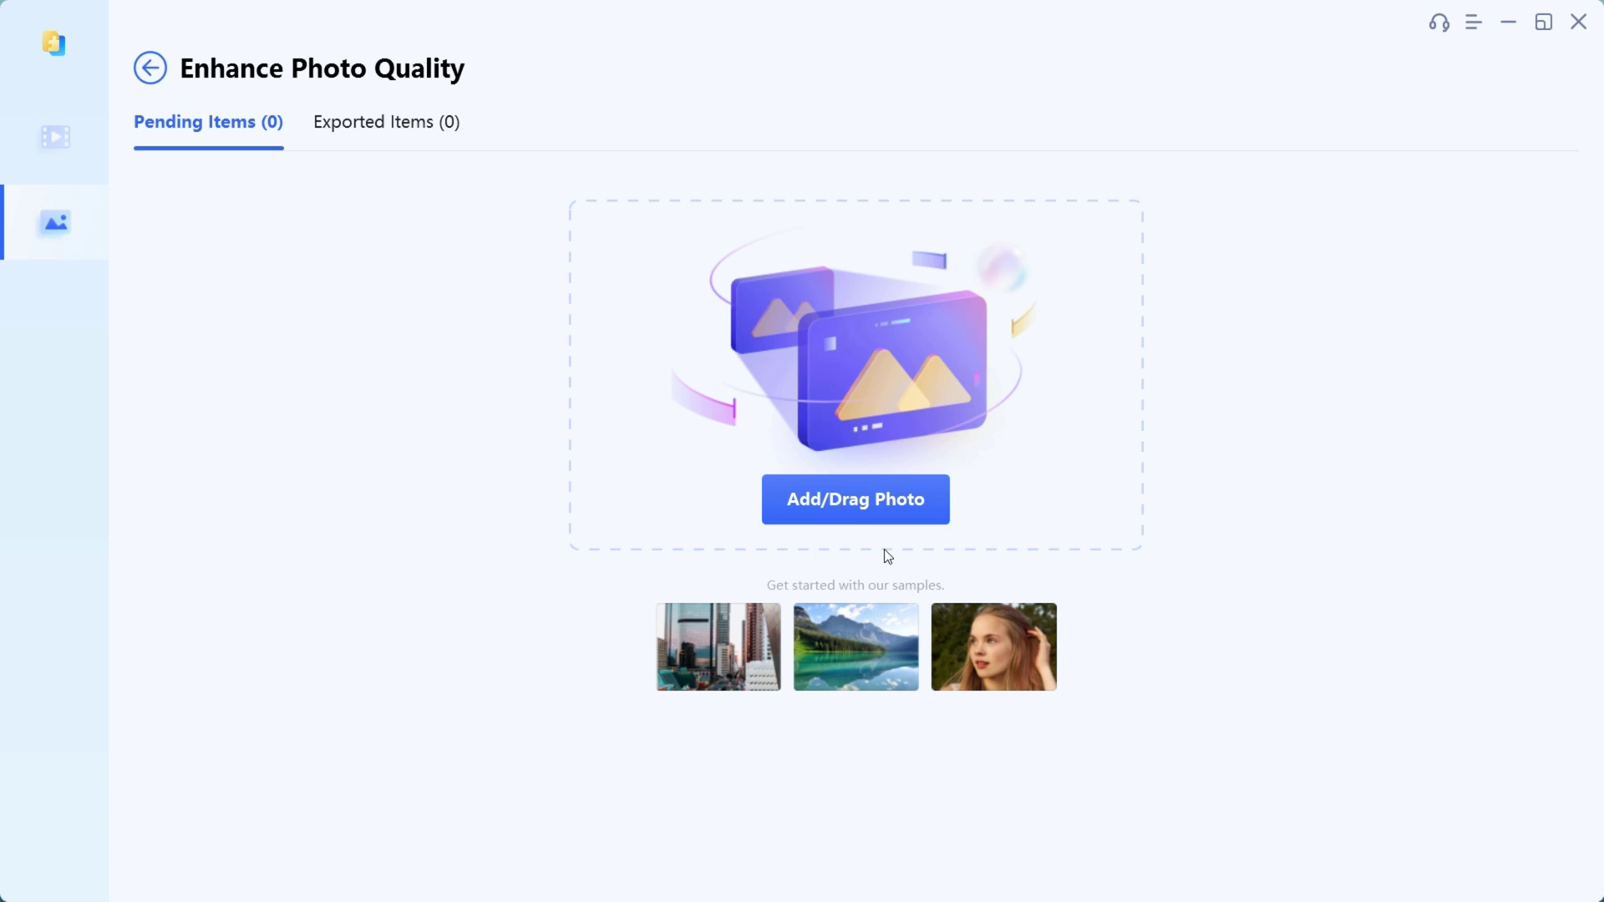
- Import the portrait photo pexels-pixabay-458768 for enhancement
click(837, 500)
click(610, 333)
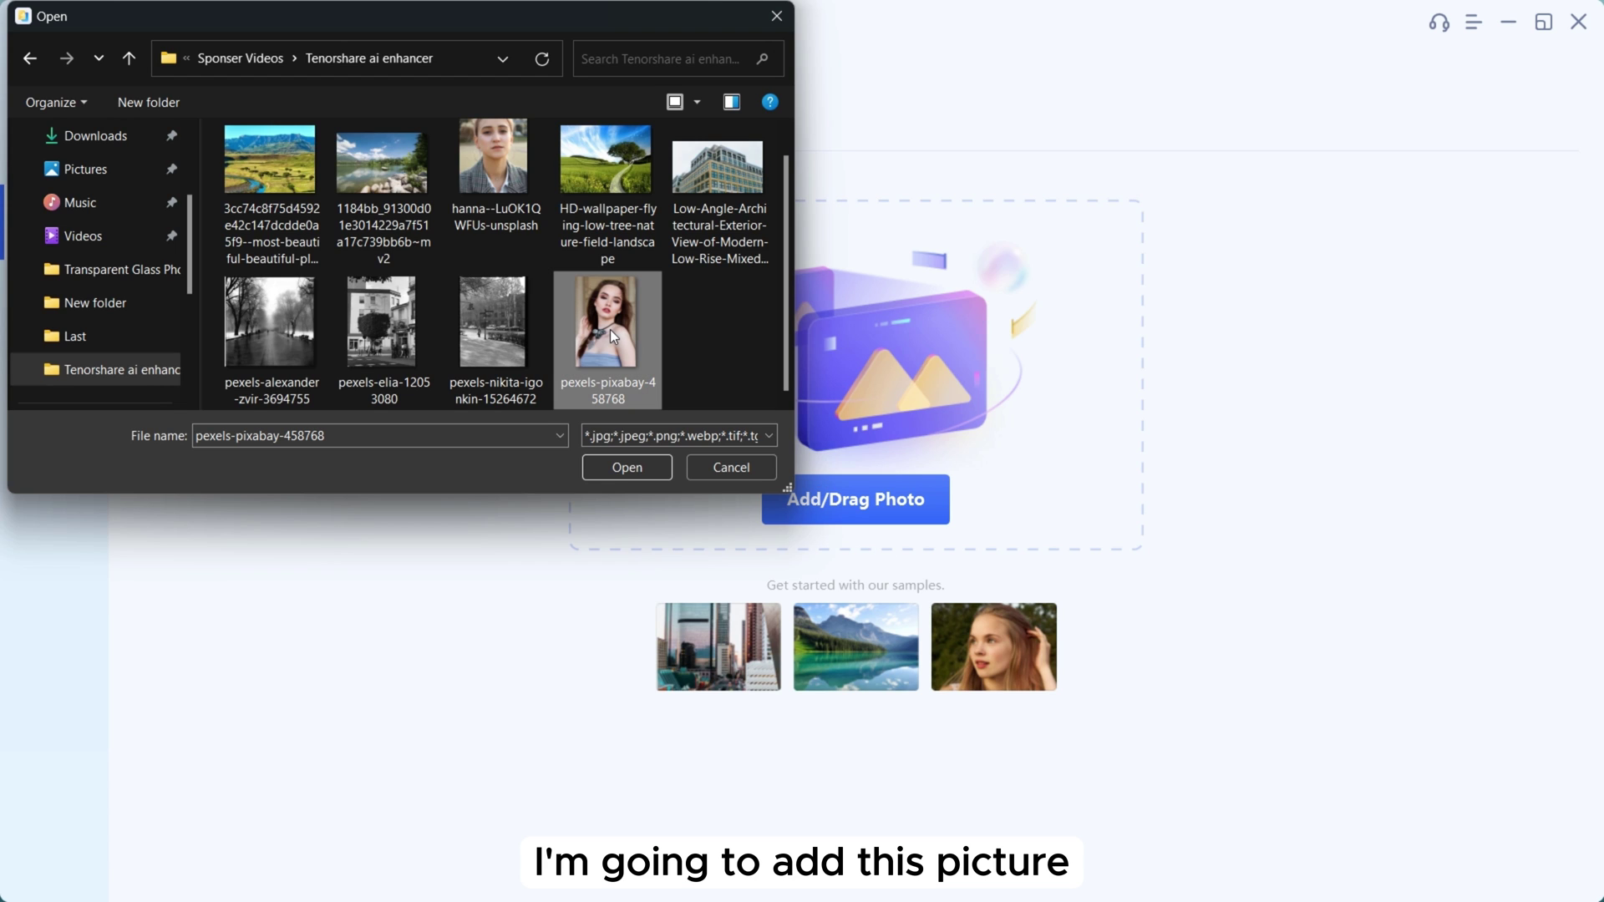
click(603, 466)
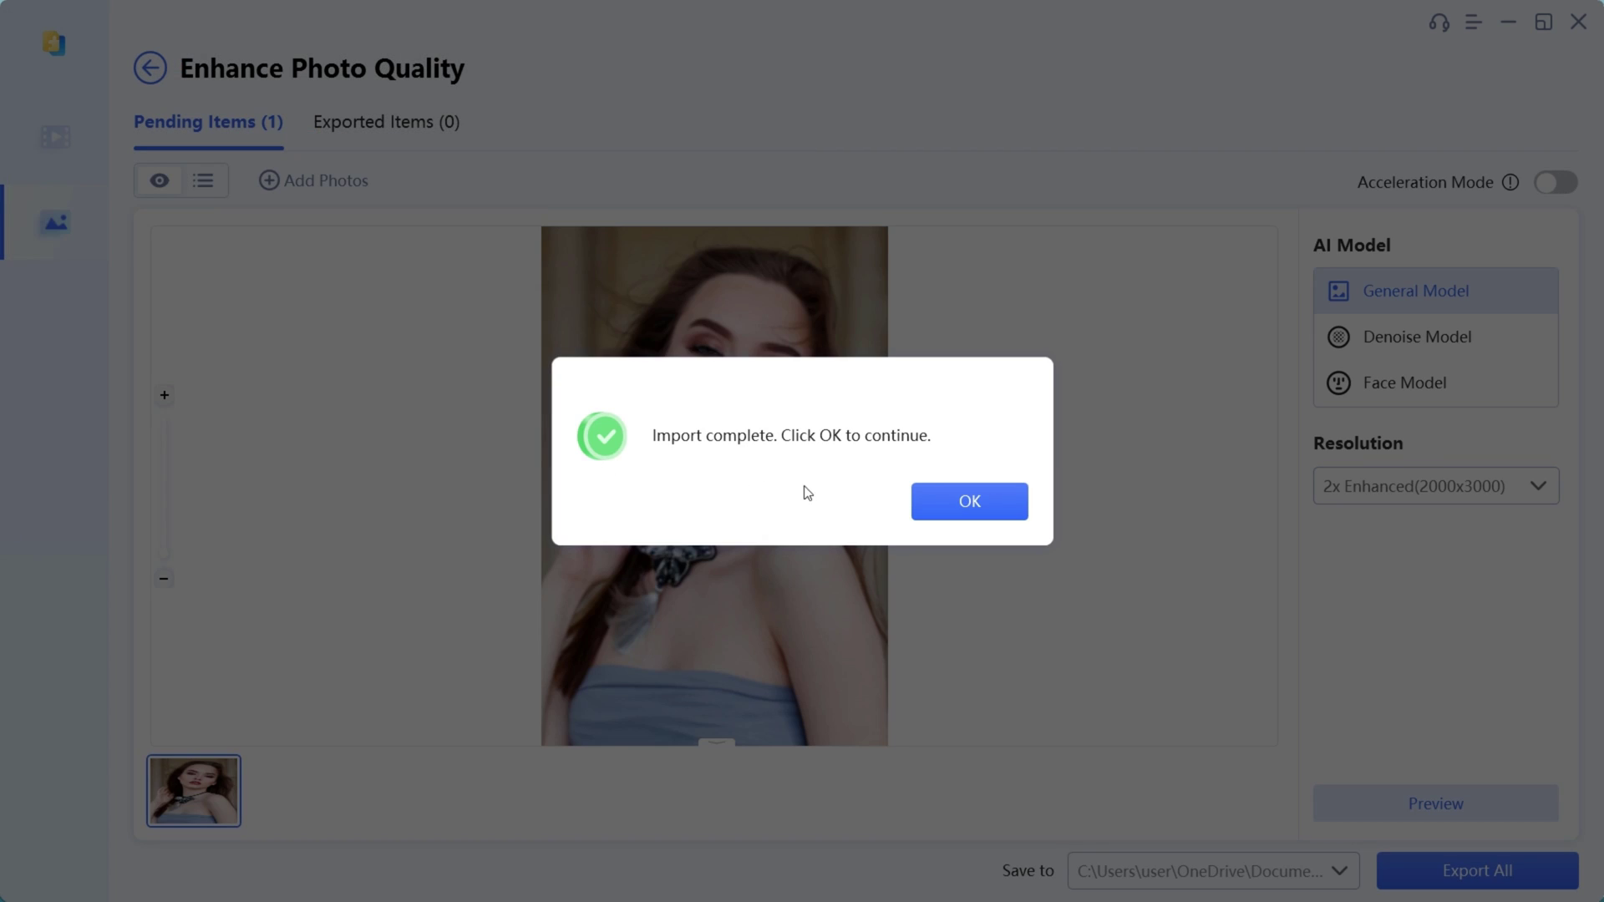
click(939, 509)
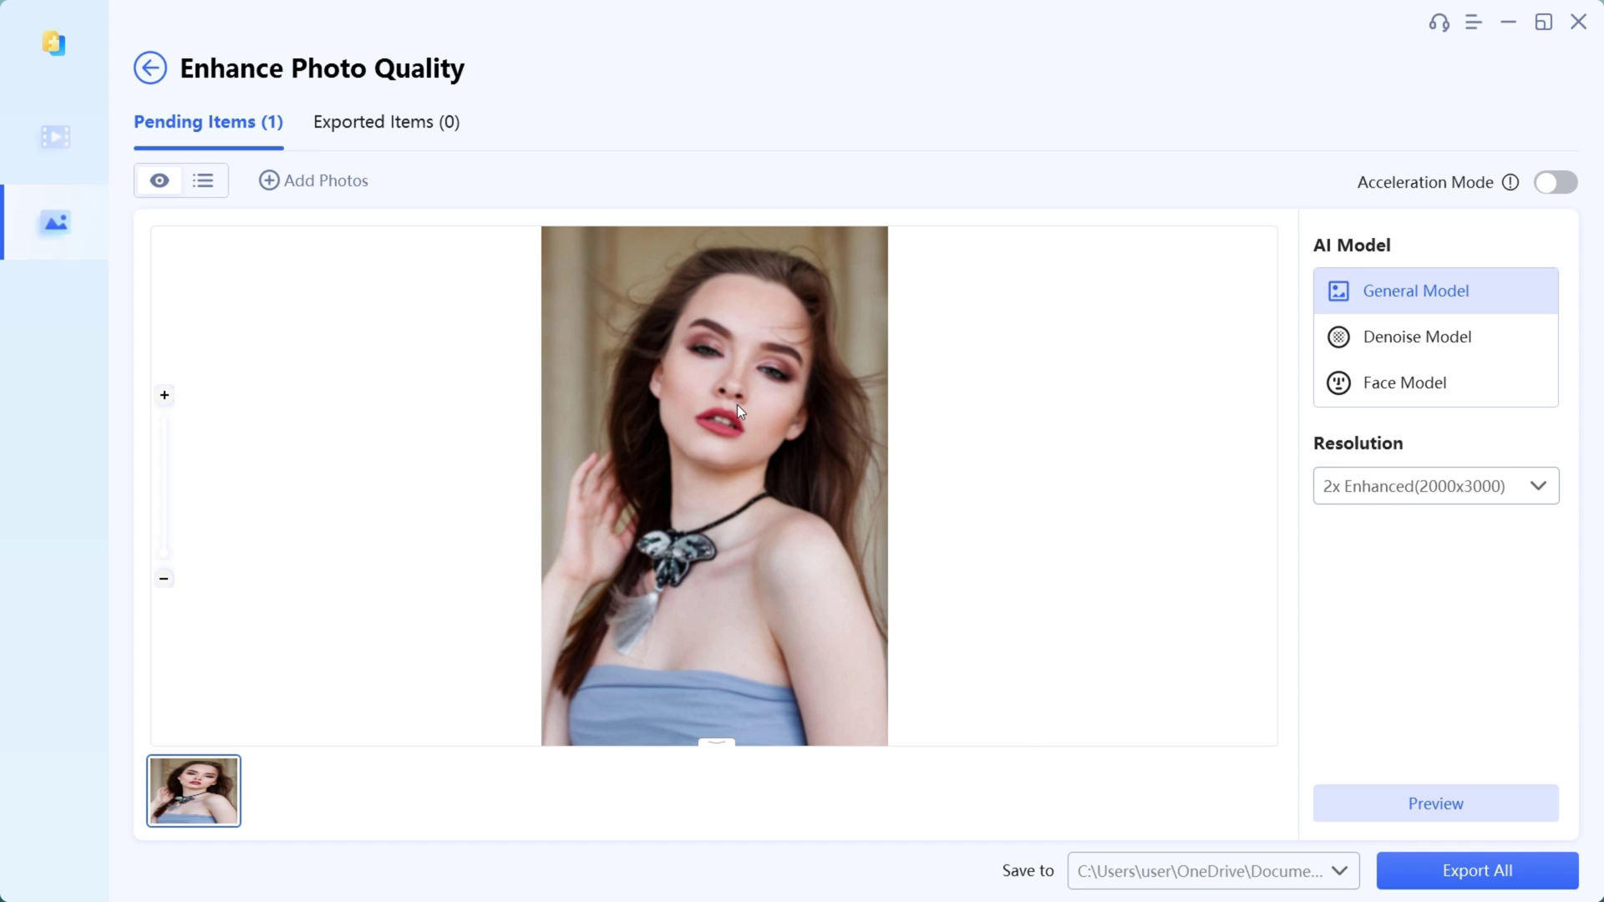
- Zoom and pan the preview to inspect how blurry the face is
scroll(736, 404, up, 5)
scroll(820, 448, up, 1)
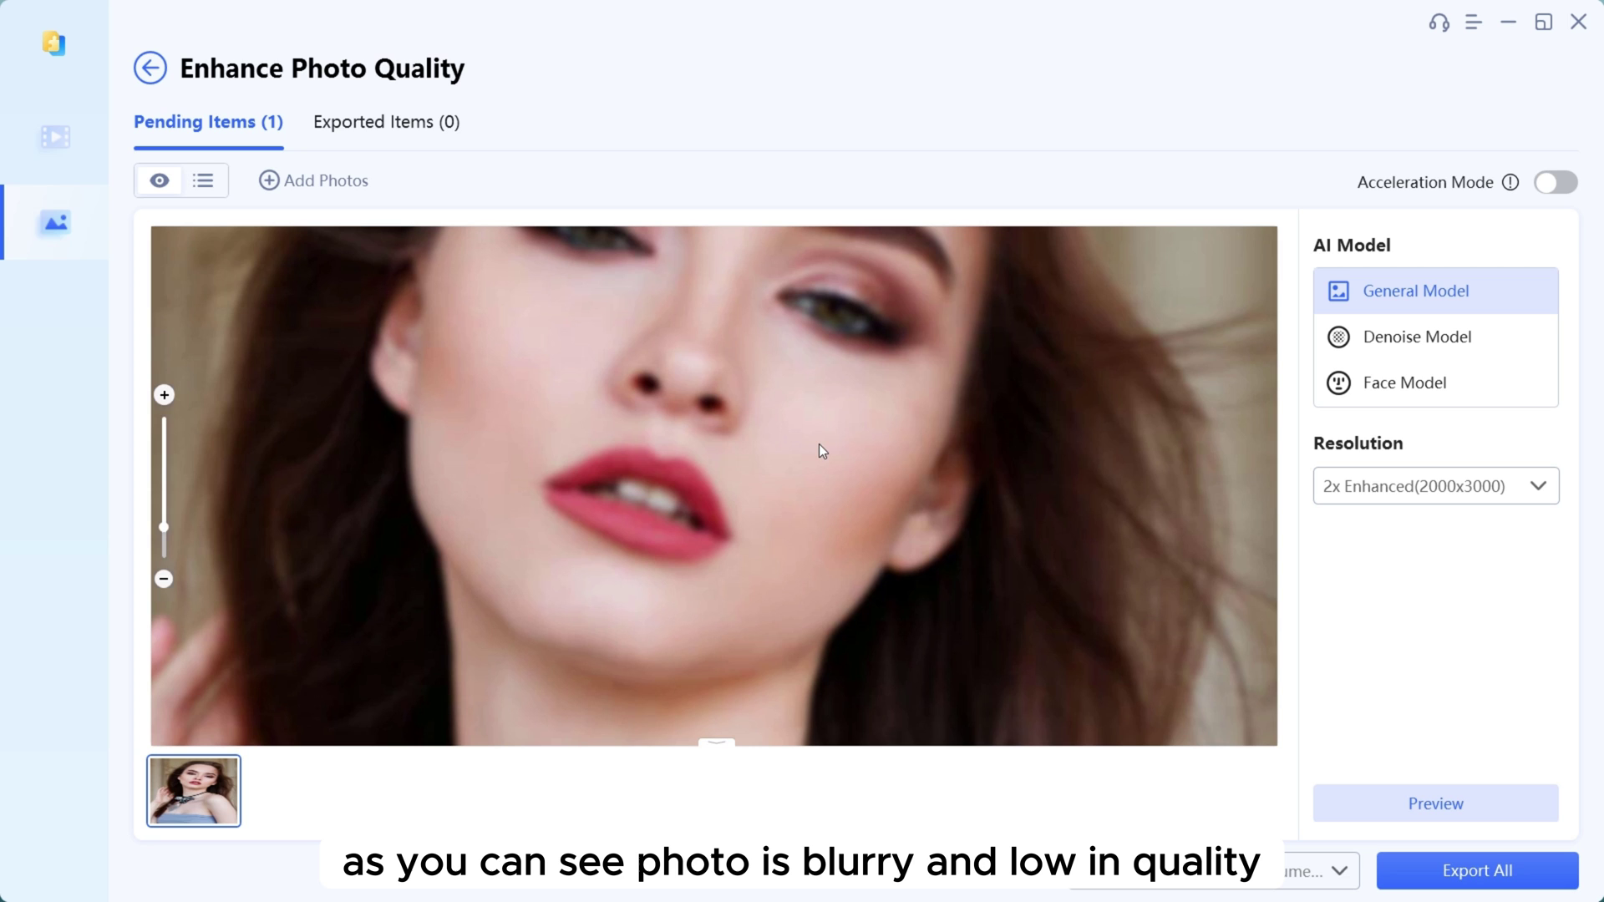
drag(659, 434, 719, 444)
scroll(665, 409, down, 5)
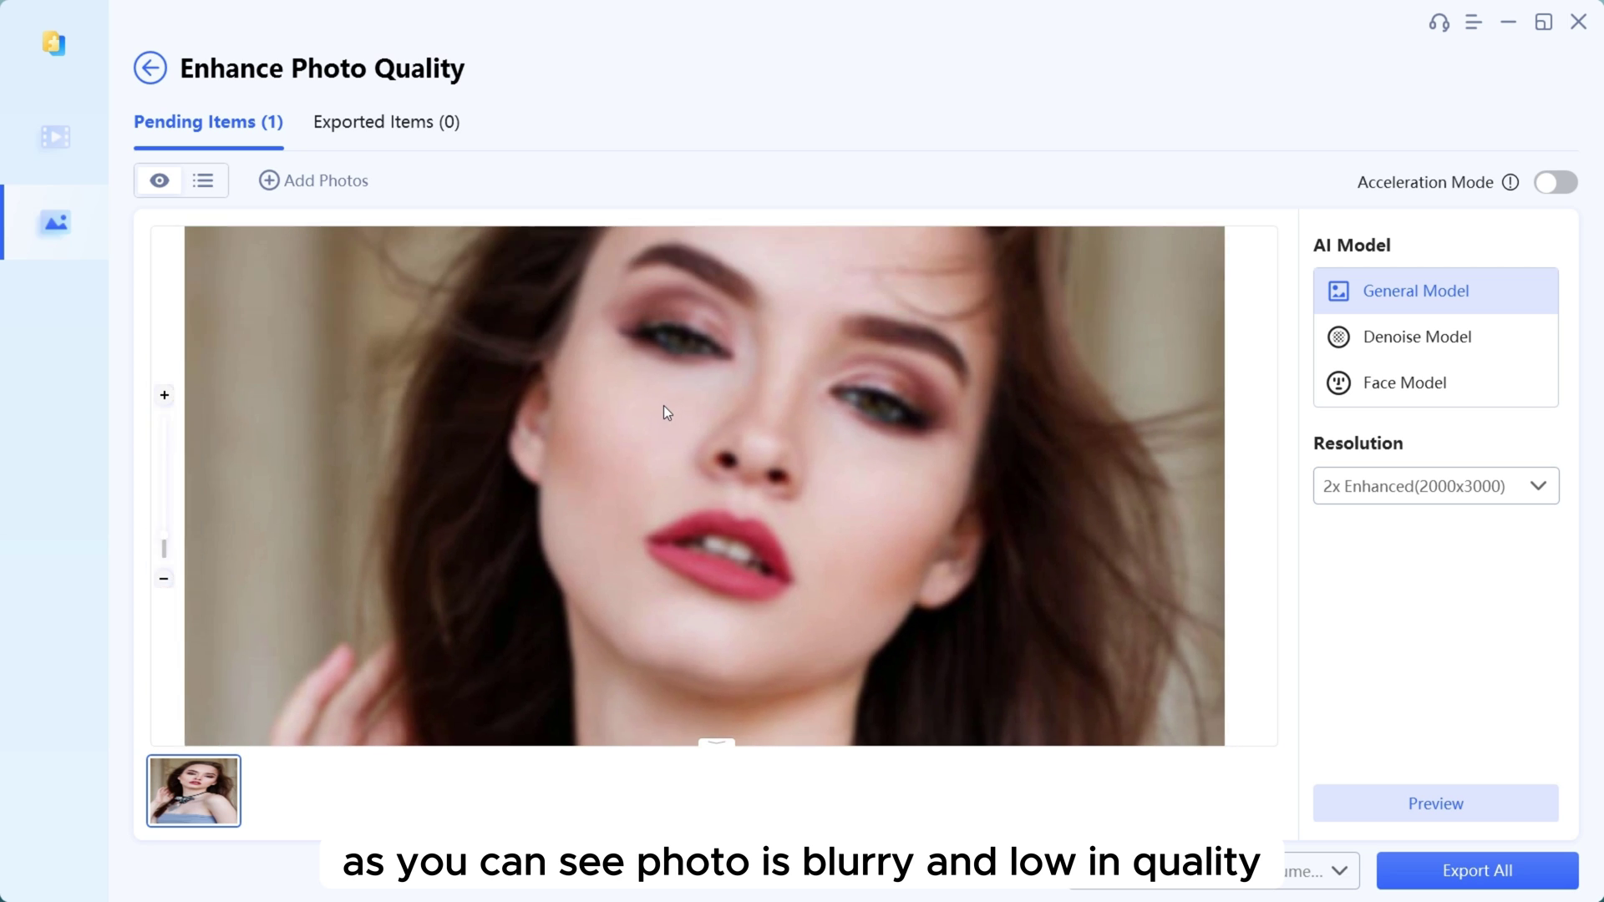
scroll(702, 406, up, 1)
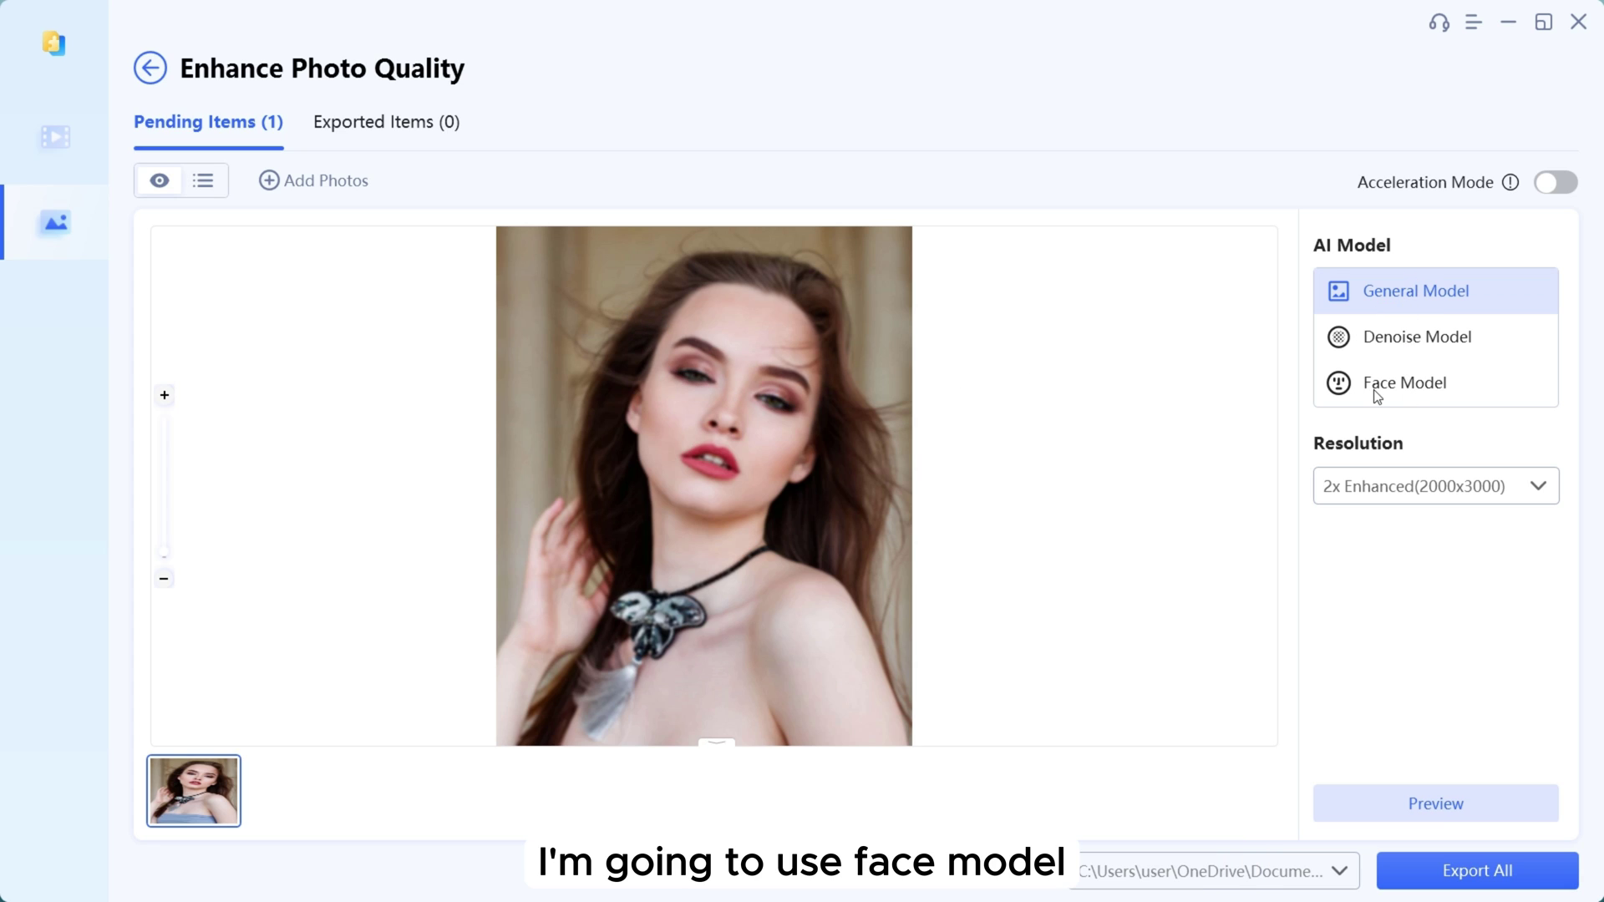
- Use Face Model with Acceleration Mode at 4x Enhanced (4000x6000), saving to the 4DDiG Photo Enhancer folder
click(1405, 389)
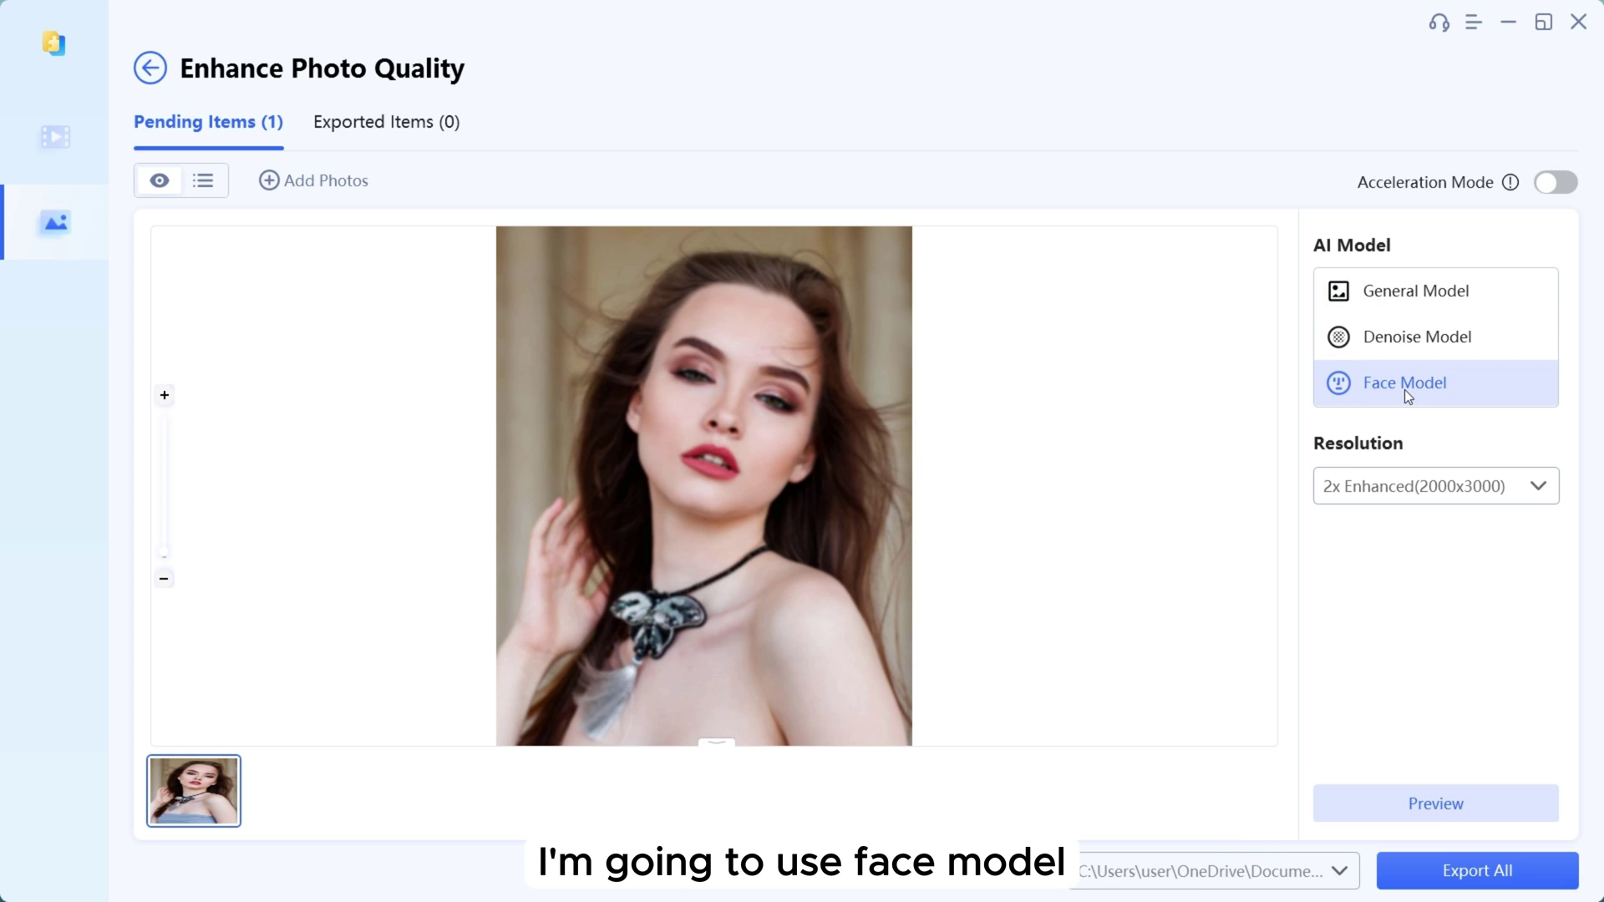
click(1552, 192)
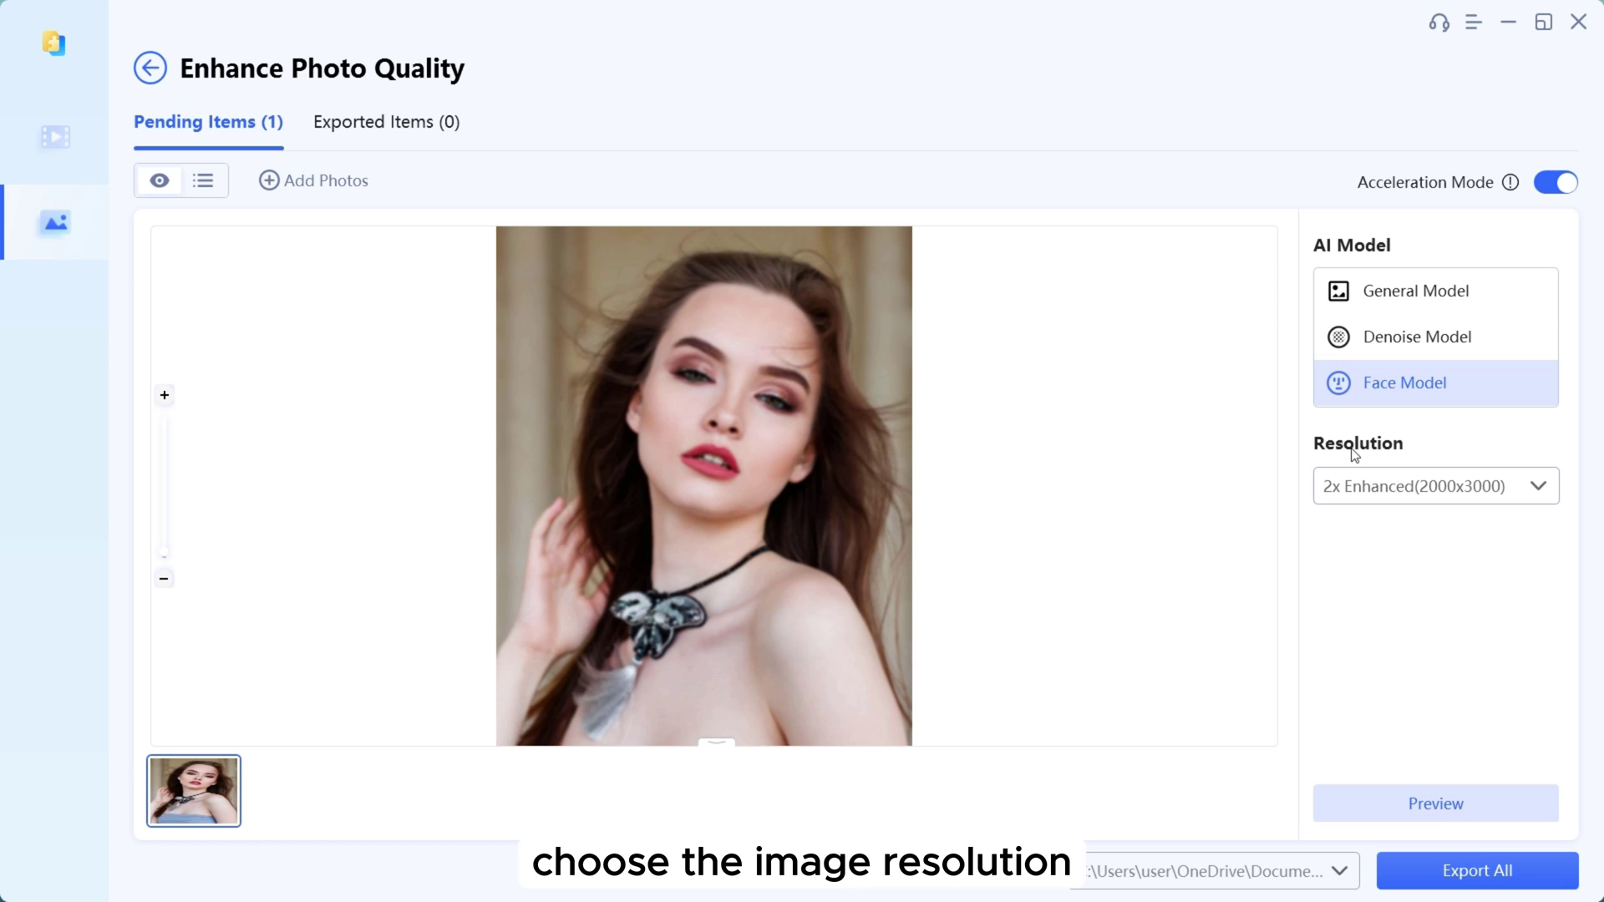
click(1375, 488)
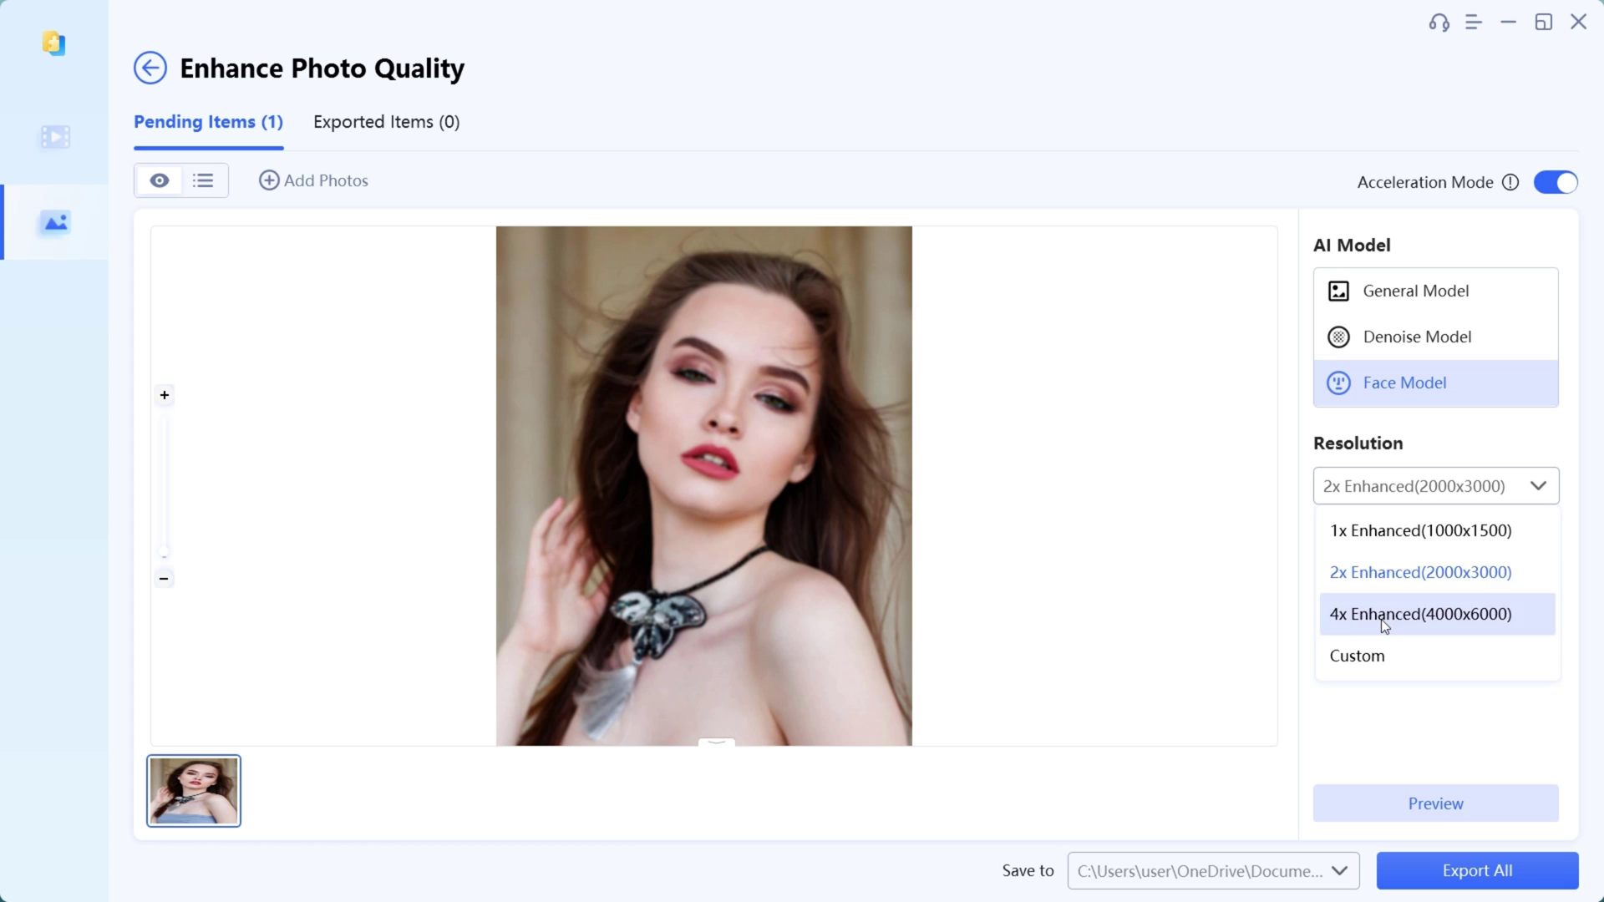
click(1381, 619)
click(1367, 499)
click(1362, 656)
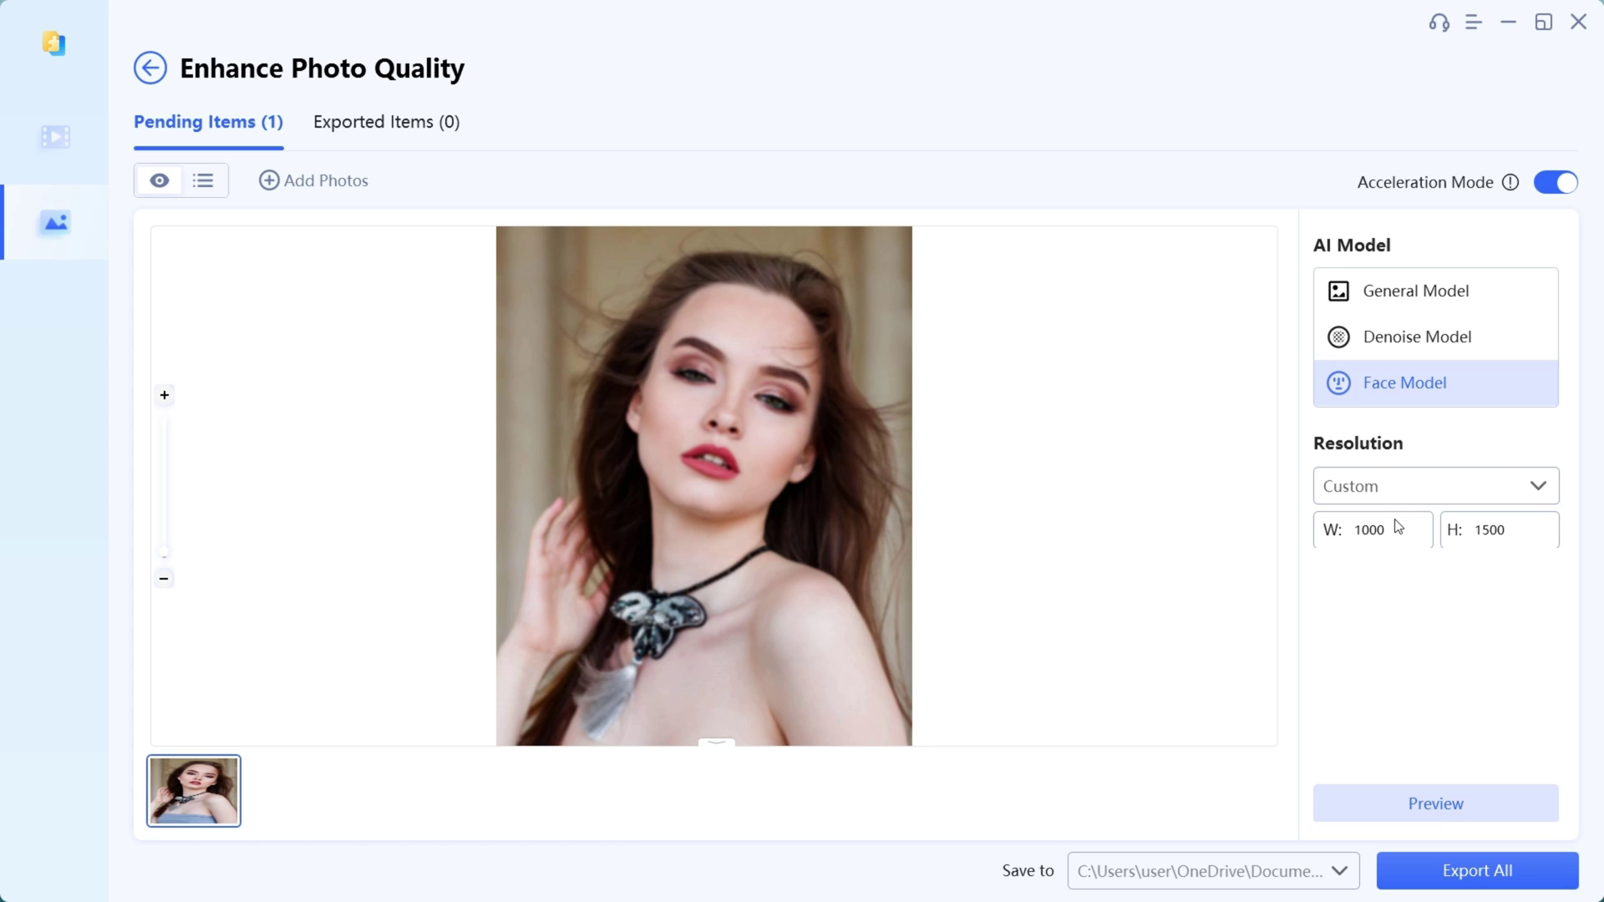
click(1391, 488)
click(1374, 616)
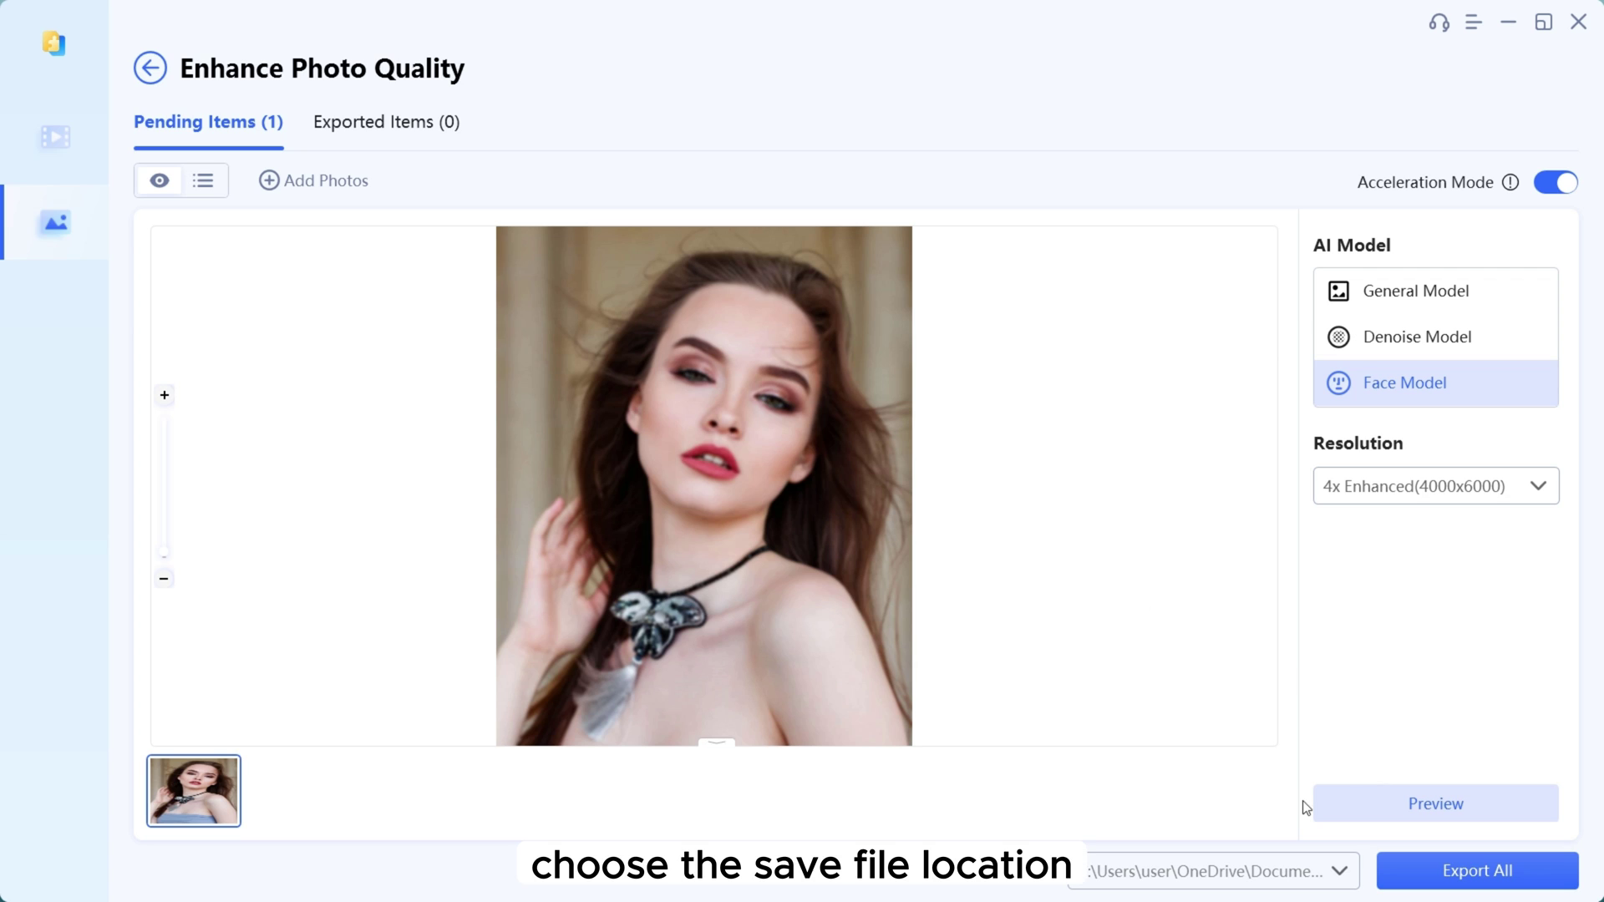
click(1281, 877)
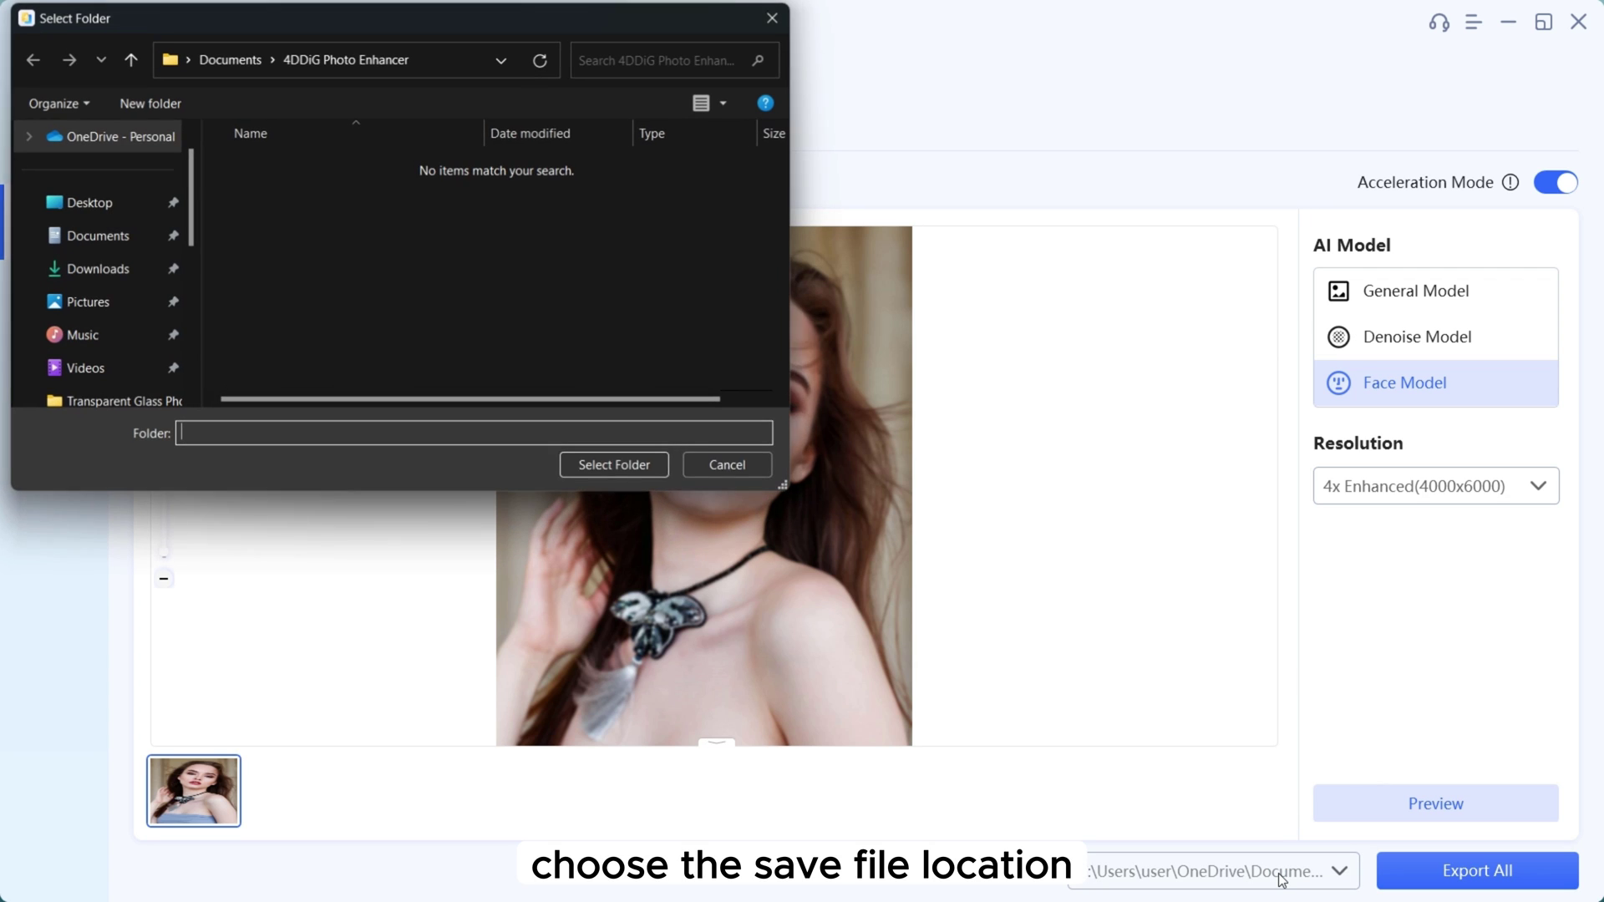
click(637, 464)
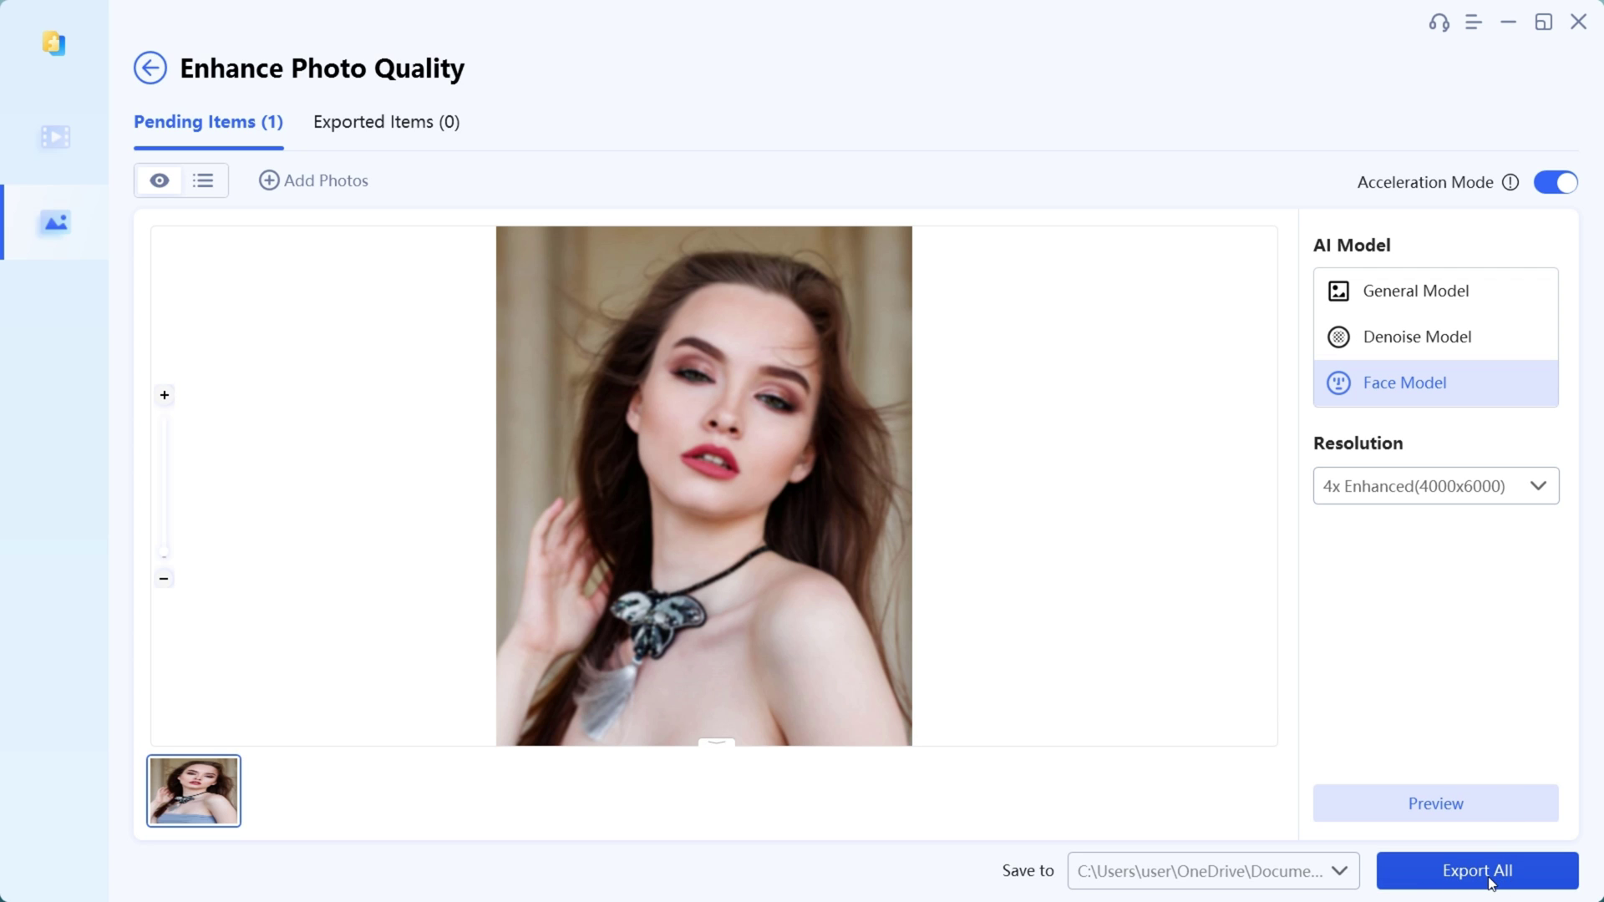
- Generate the before/after preview of the enhanced portrait and zoom in
click(1429, 805)
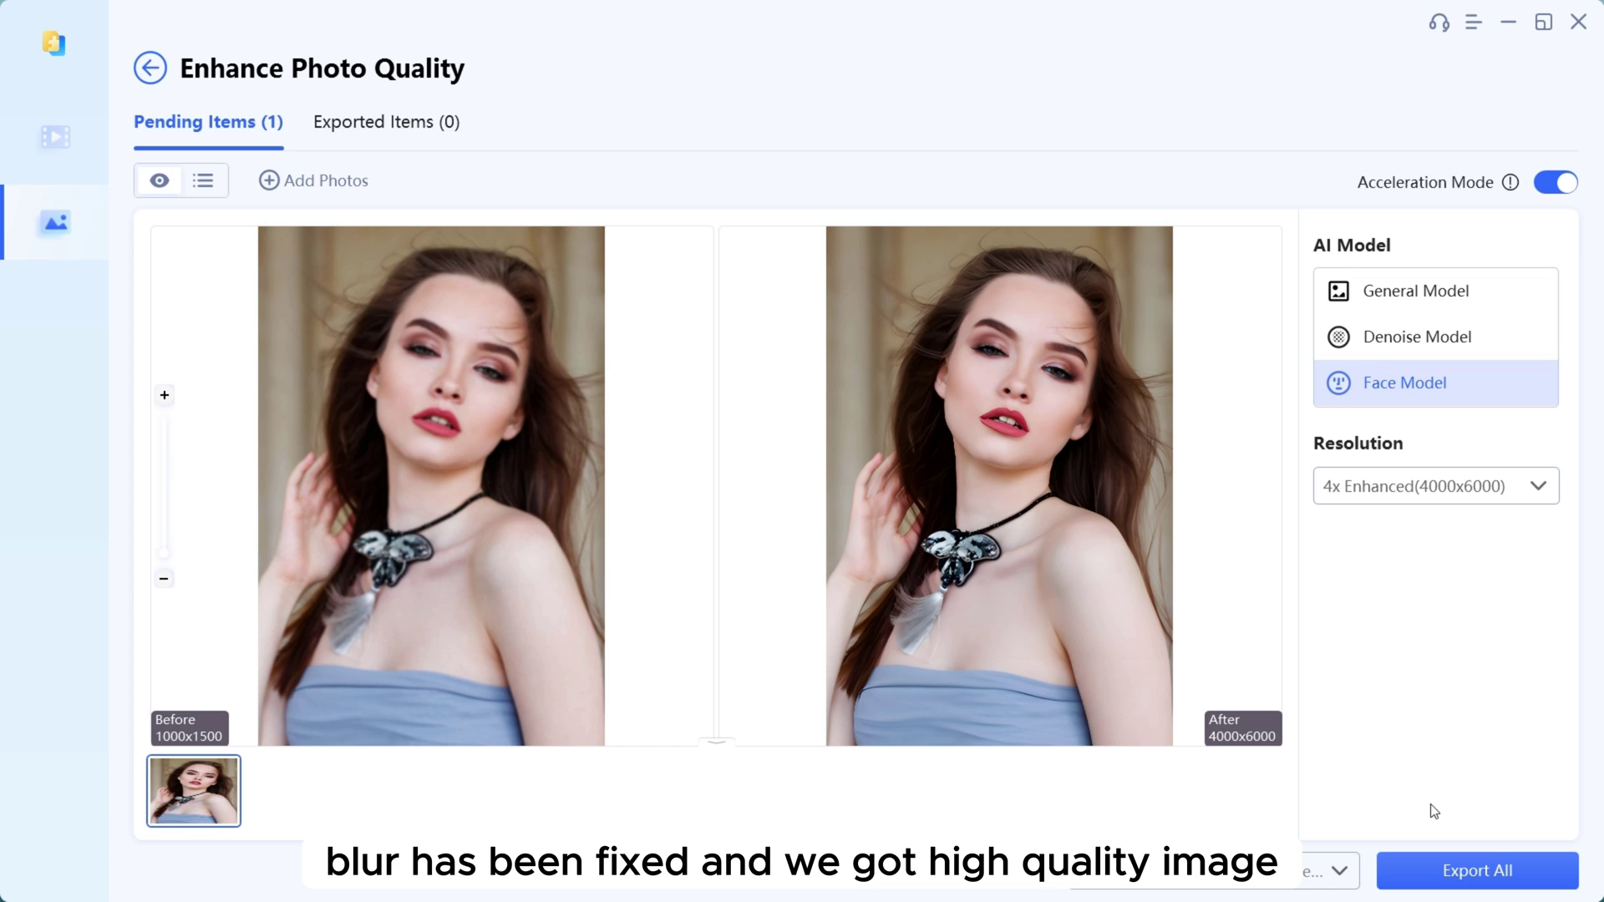
scroll(1035, 725, up, 3)
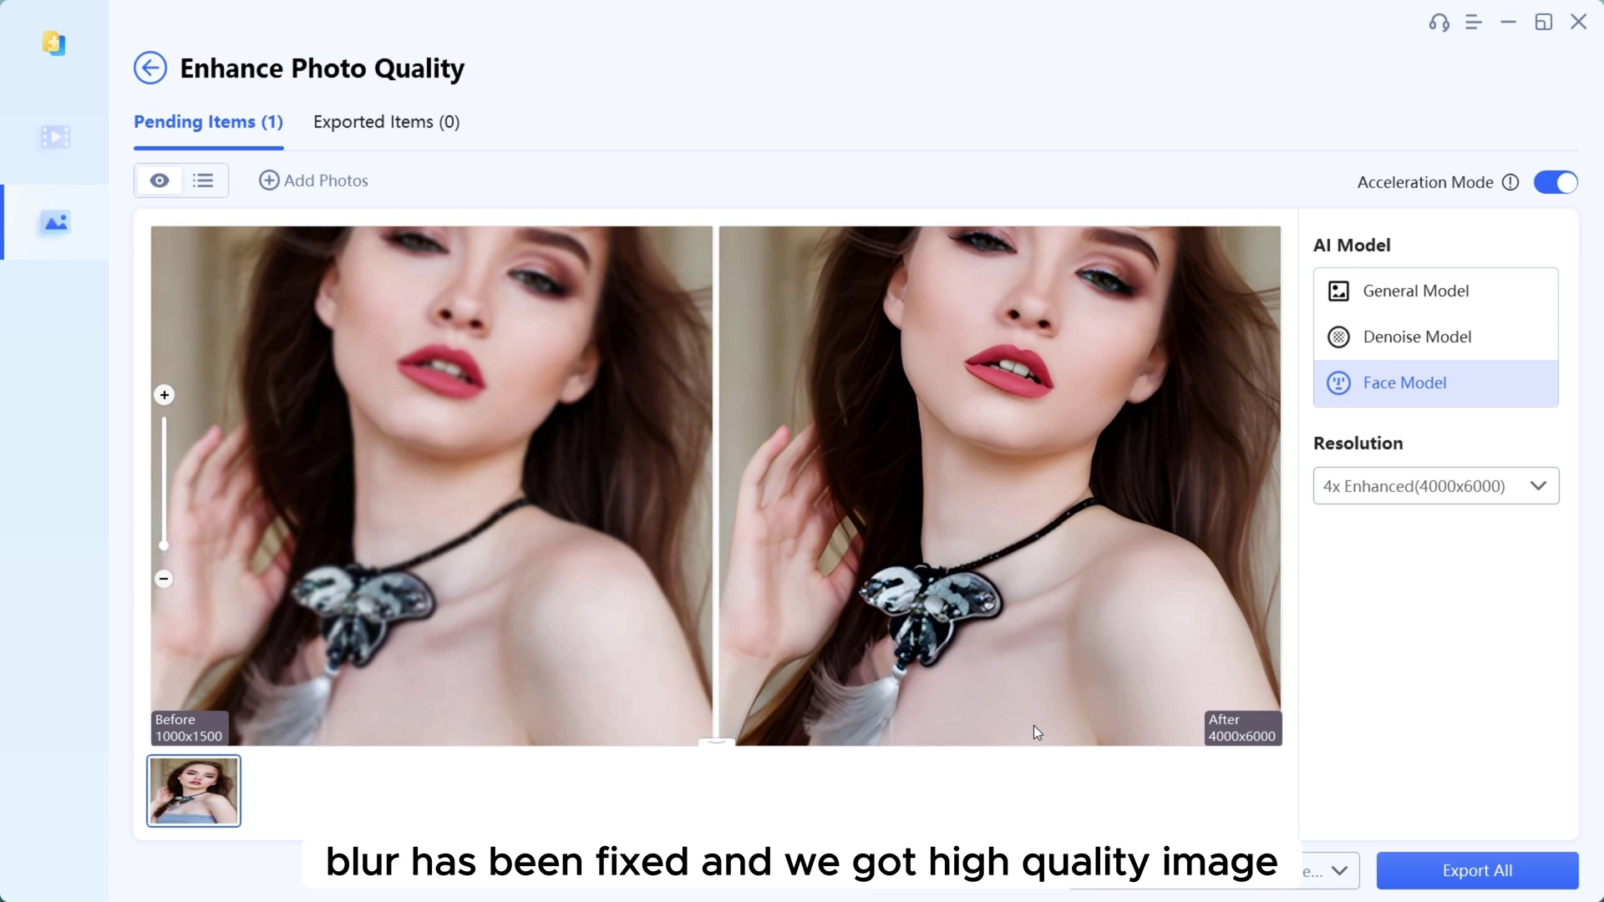
click(718, 743)
scroll(1076, 670, up, 3)
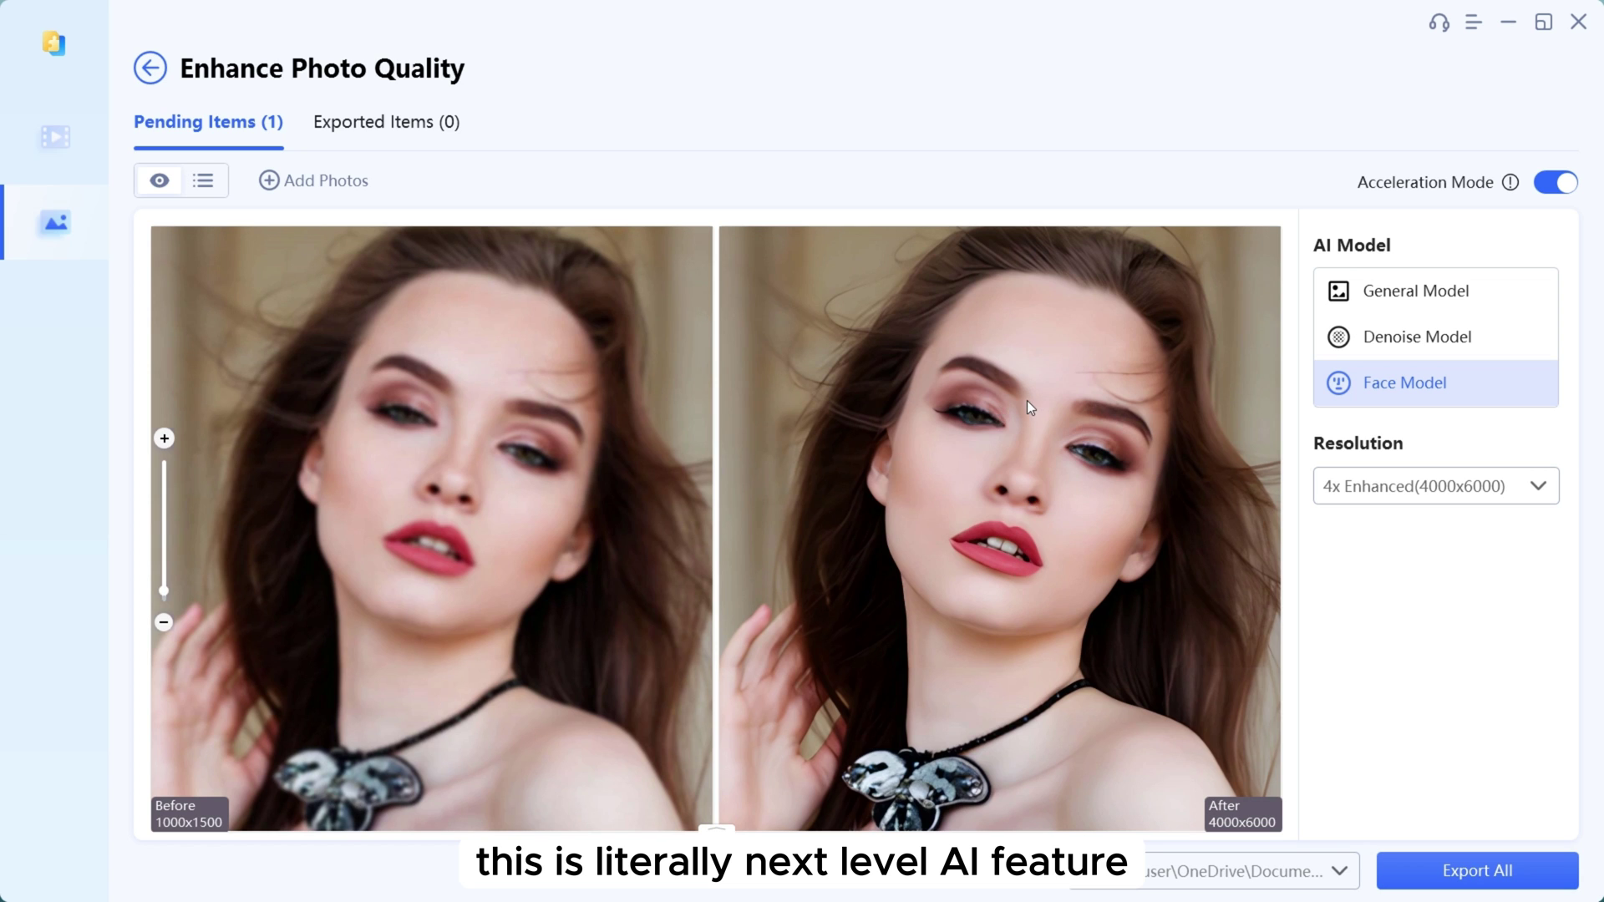
scroll(964, 586, up, 2)
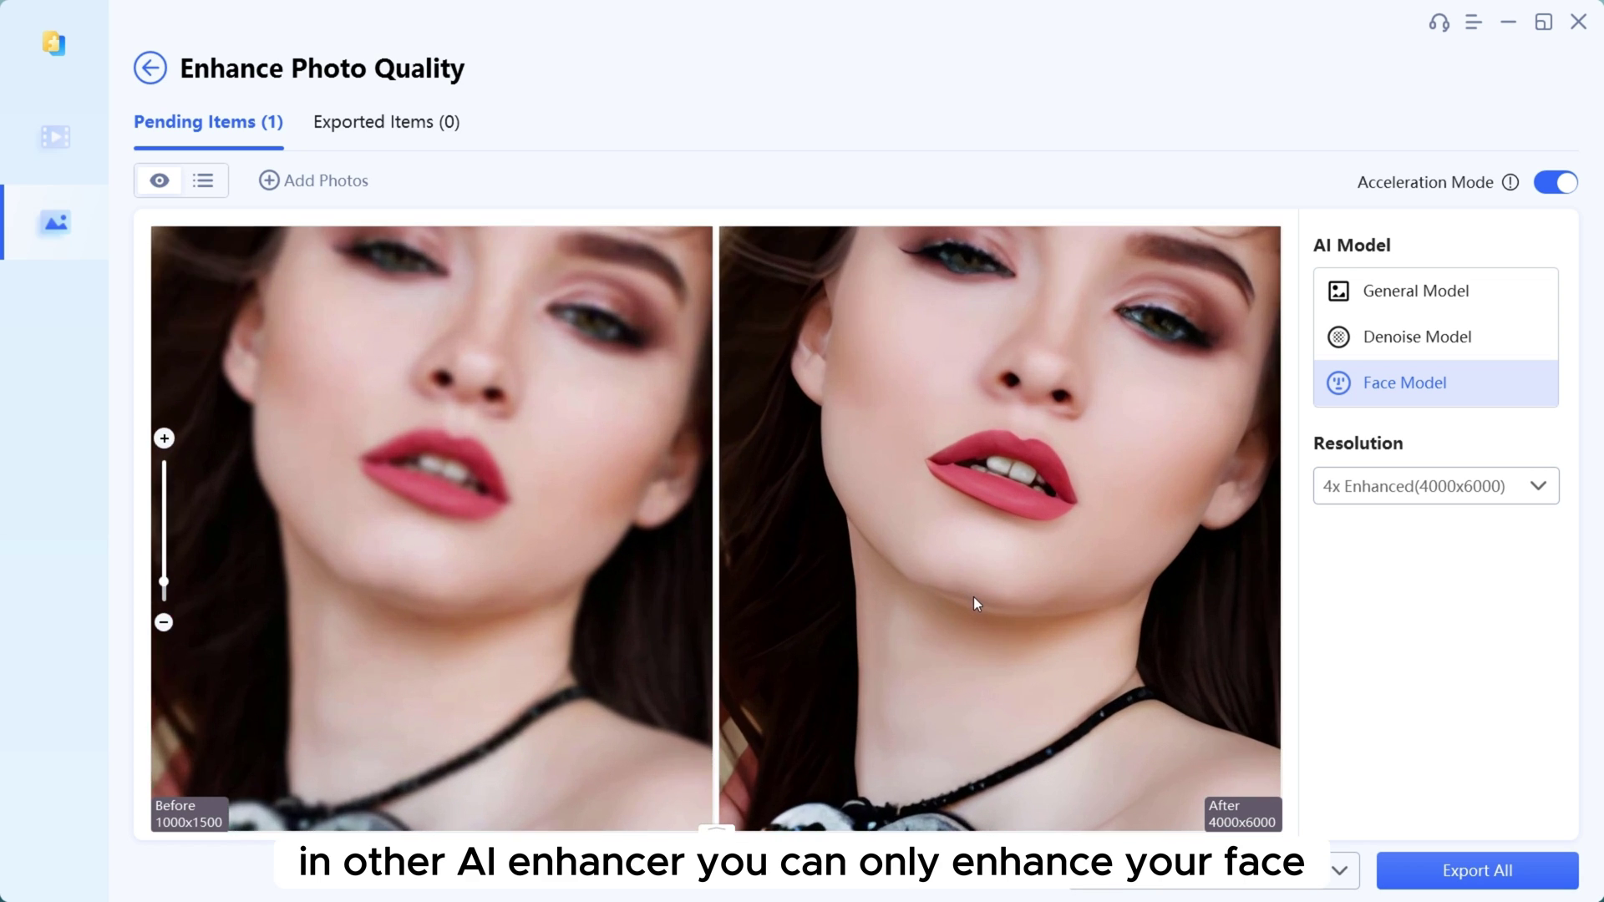
scroll(977, 585, up, 1)
- Compare lips, neck, chest and face in both panes, then export the enhanced portrait
drag(1017, 483, 1042, 555)
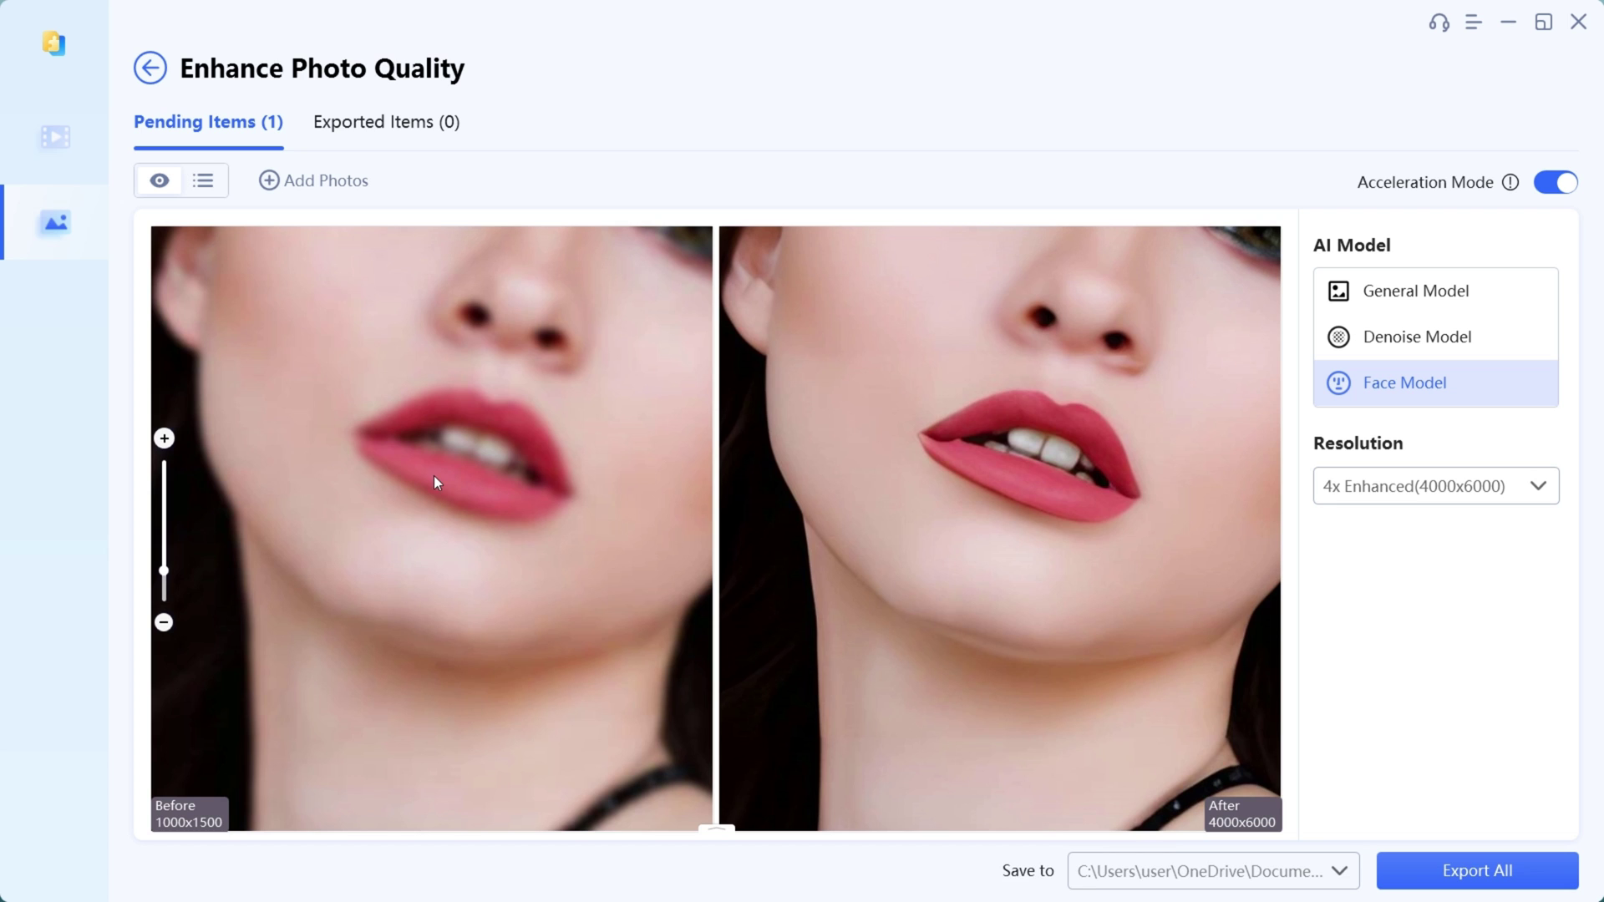
scroll(960, 465, up, 1)
drag(960, 465, 1026, 400)
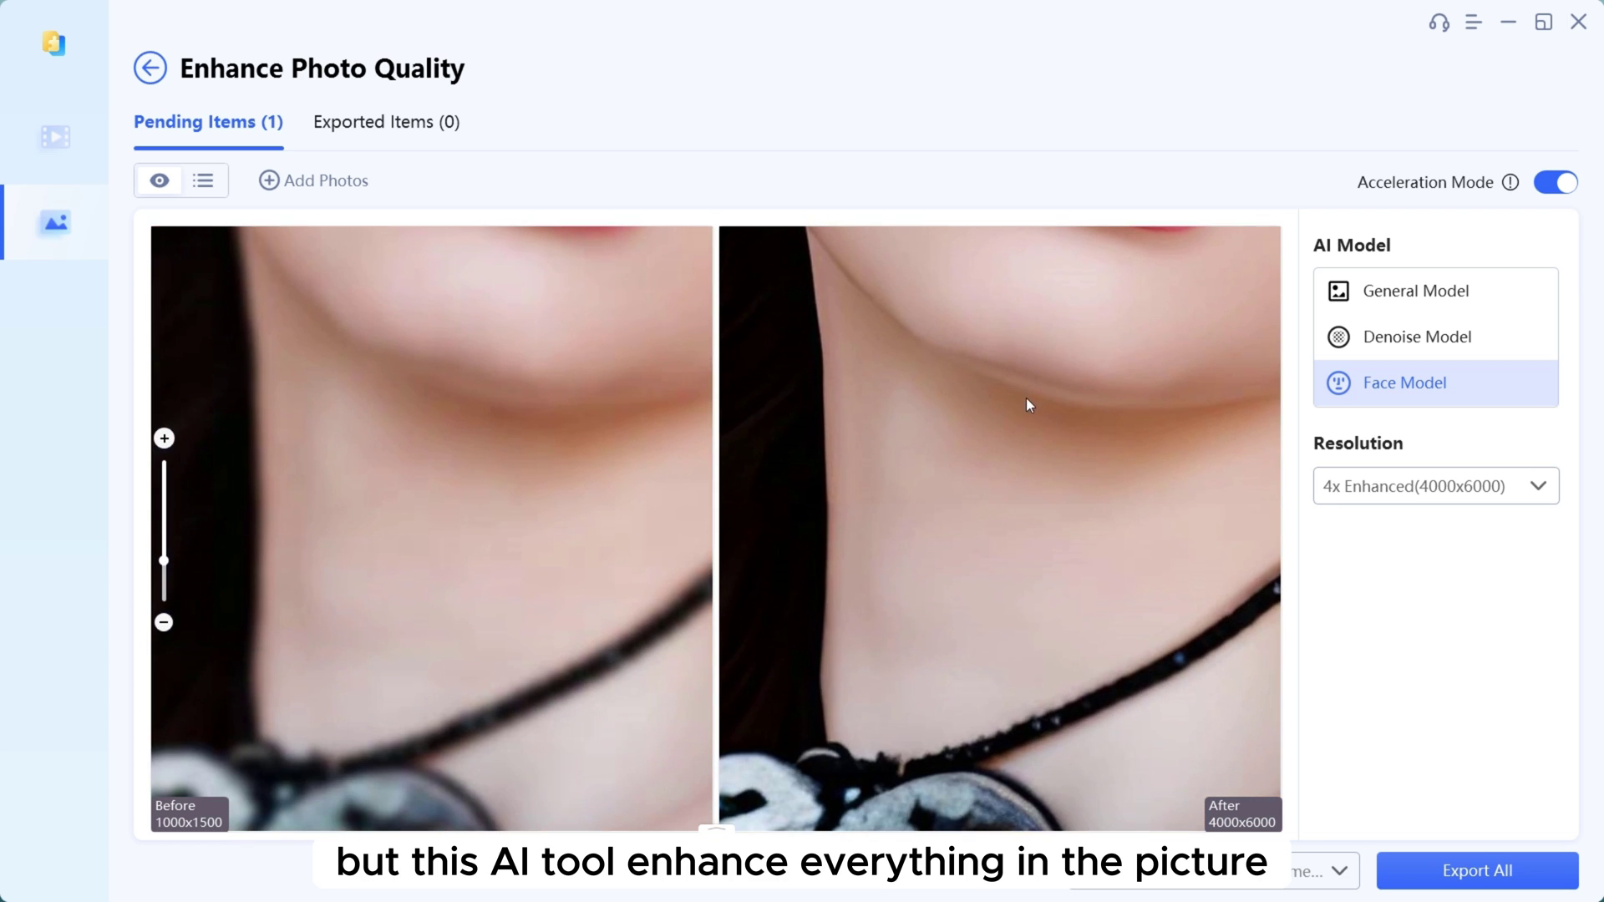
scroll(1054, 486, down, 3)
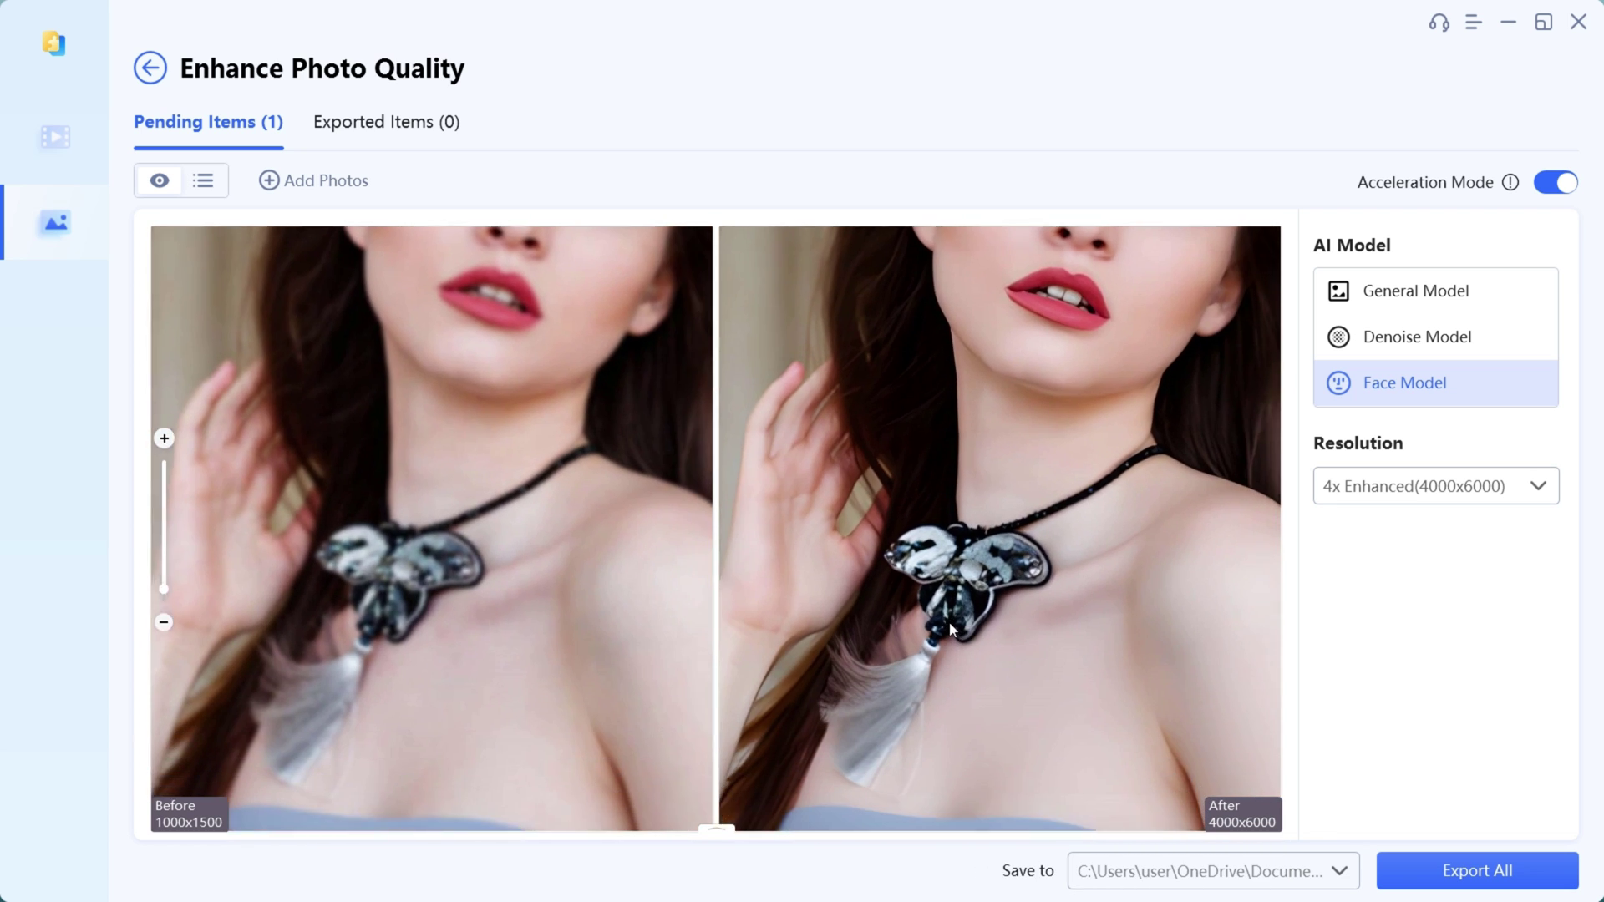
drag(951, 628, 970, 479)
drag(280, 514, 292, 802)
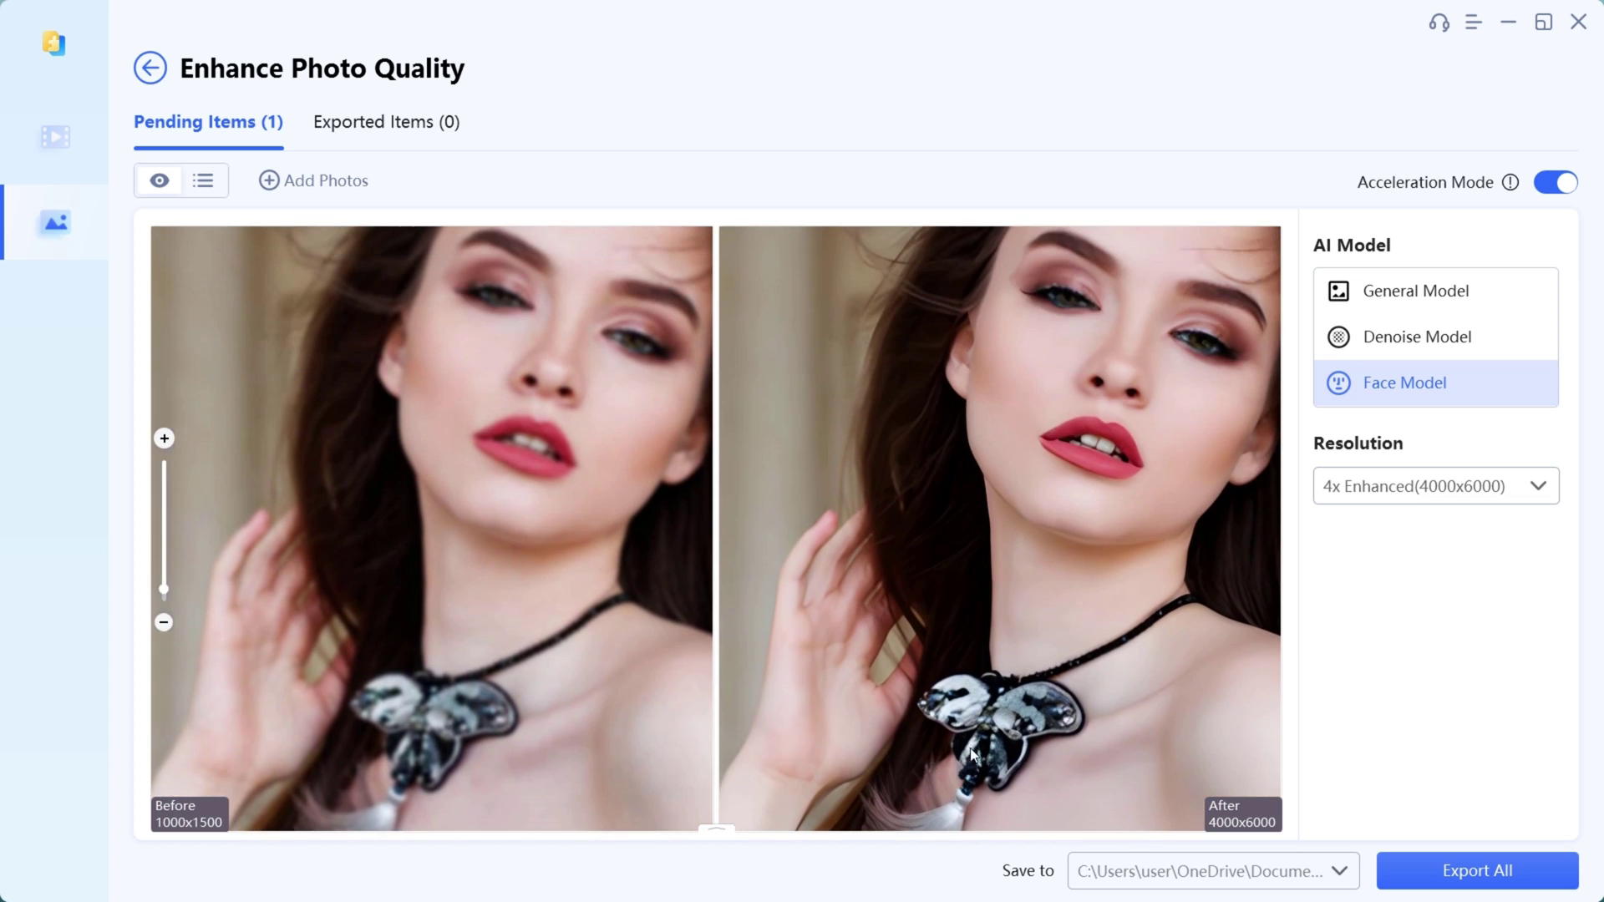
scroll(349, 326, up, 1)
scroll(1051, 506, down, 4)
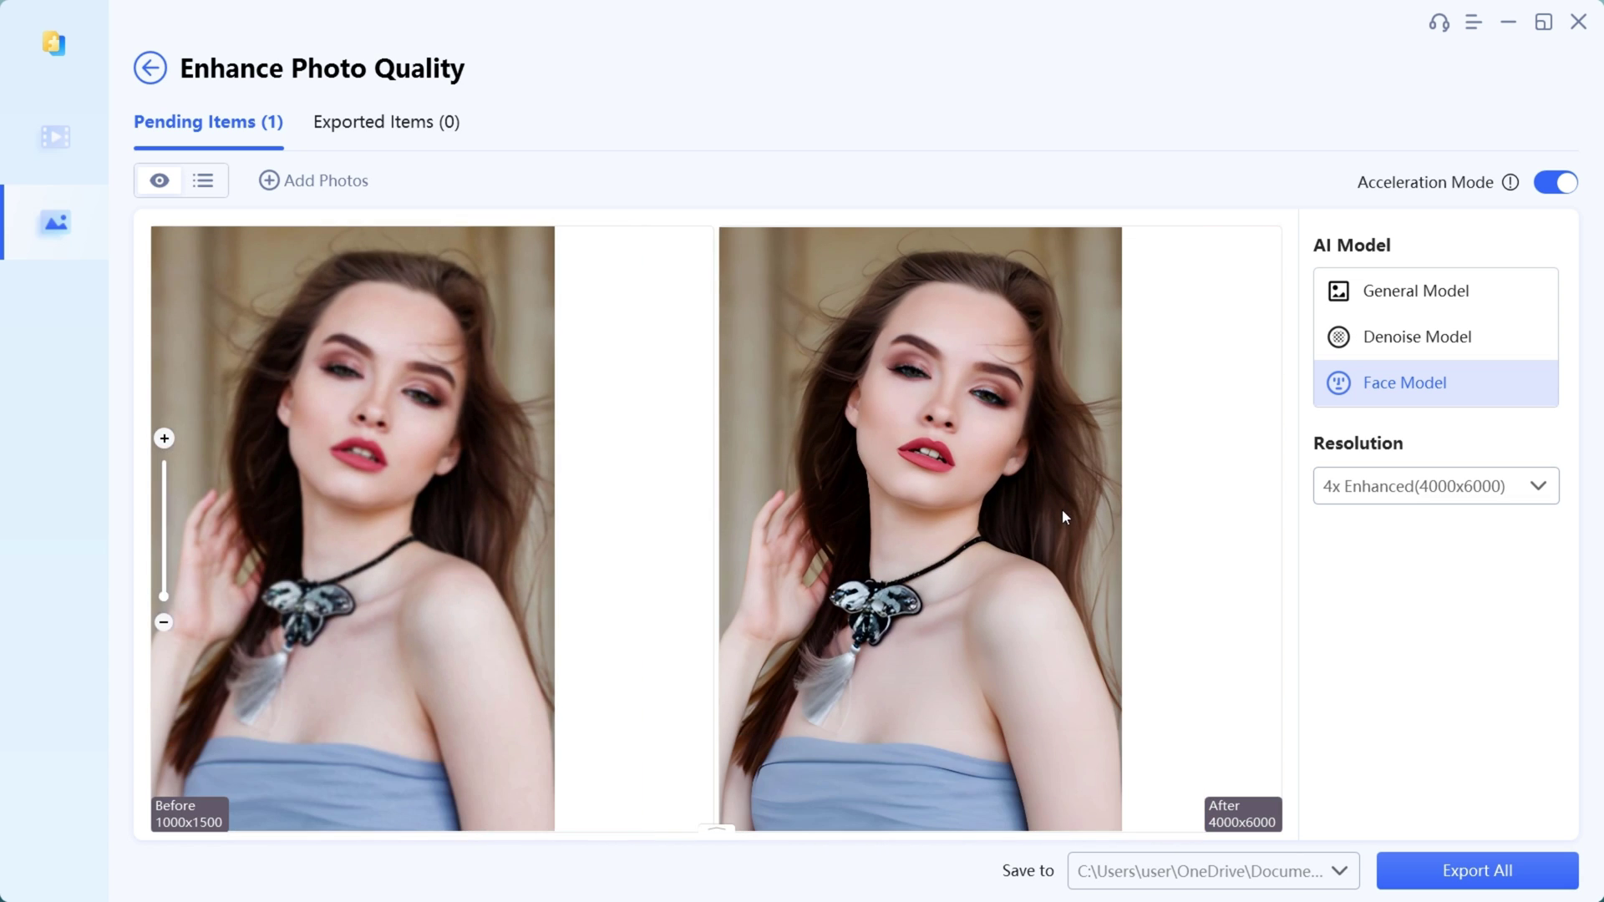
click(1457, 872)
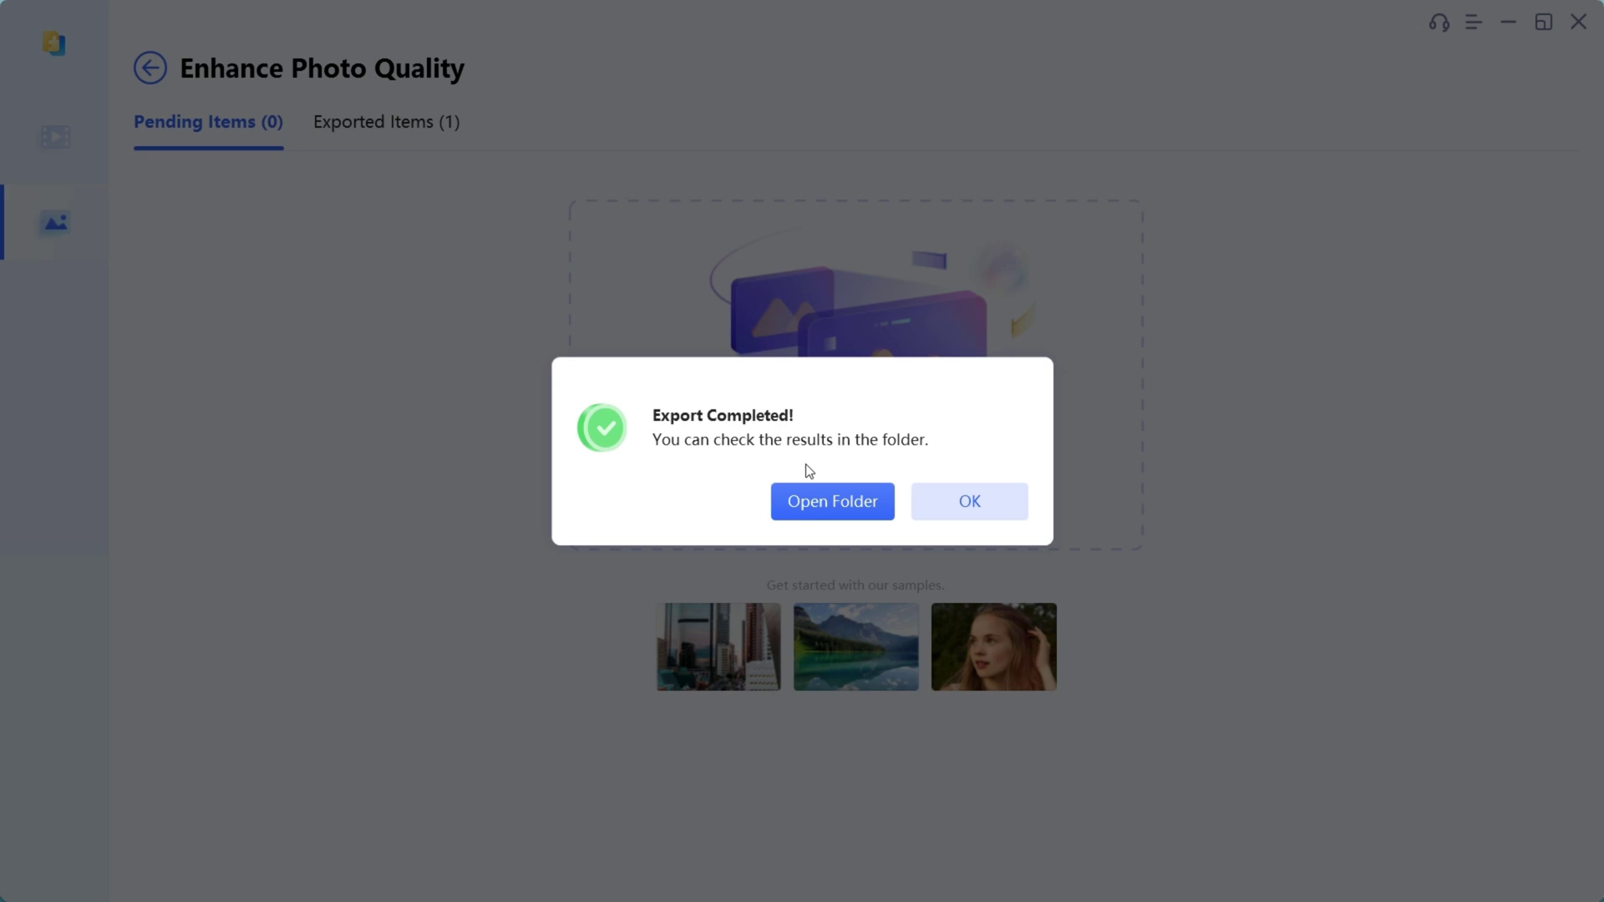
- Import the mountain landscape photo from the Tenorshare ai enhancer folder
click(950, 503)
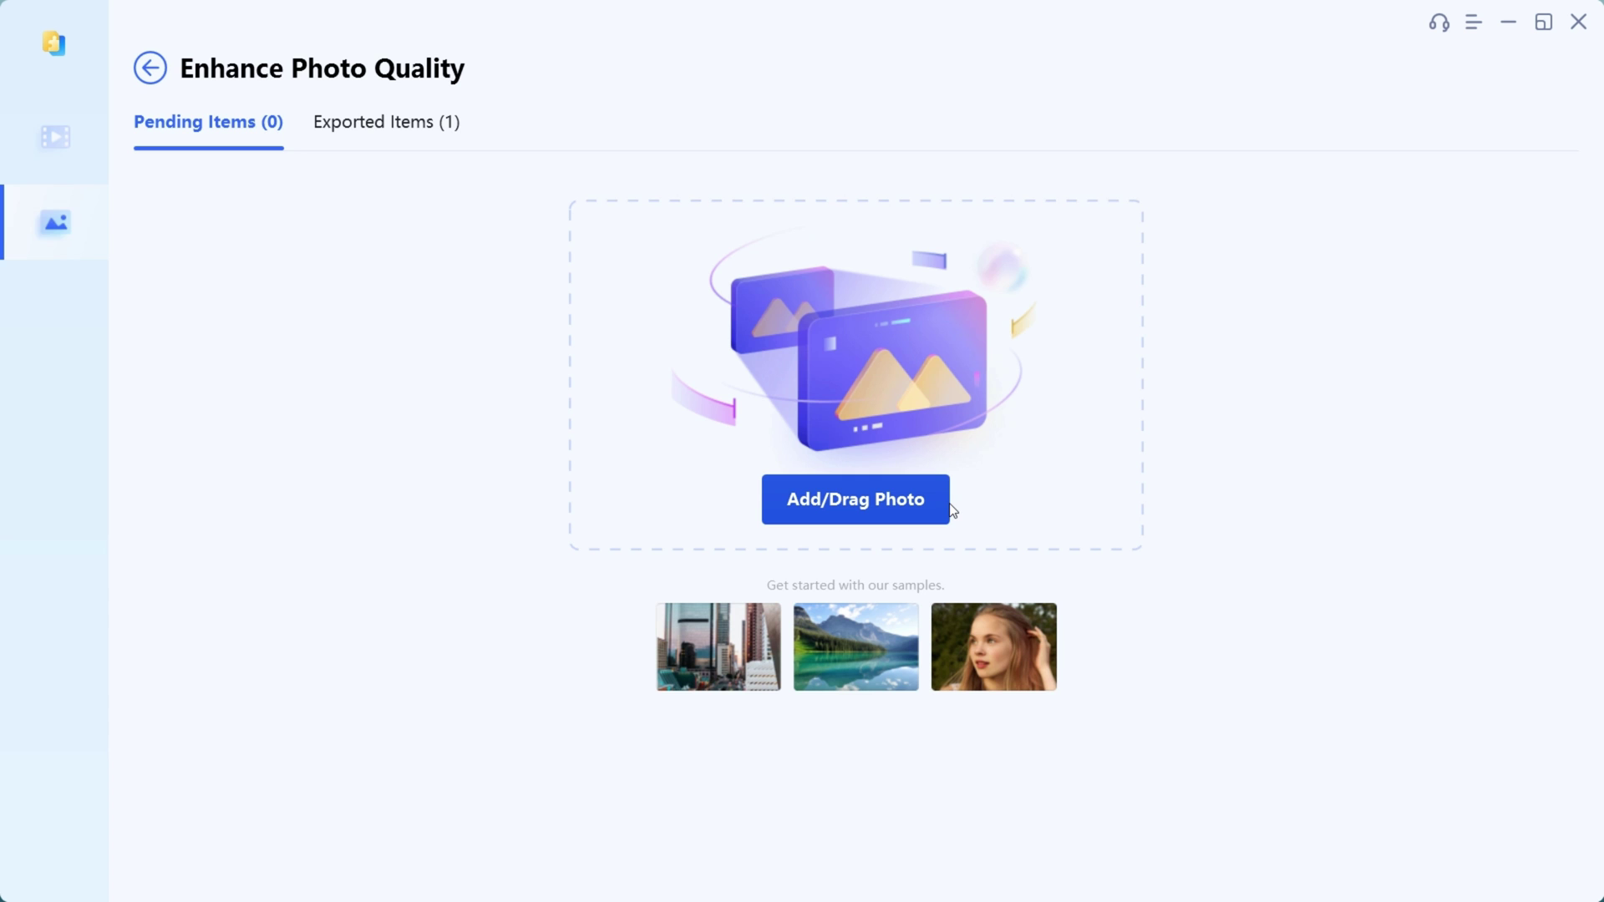
click(850, 503)
scroll(101, 251, down, 2)
click(117, 403)
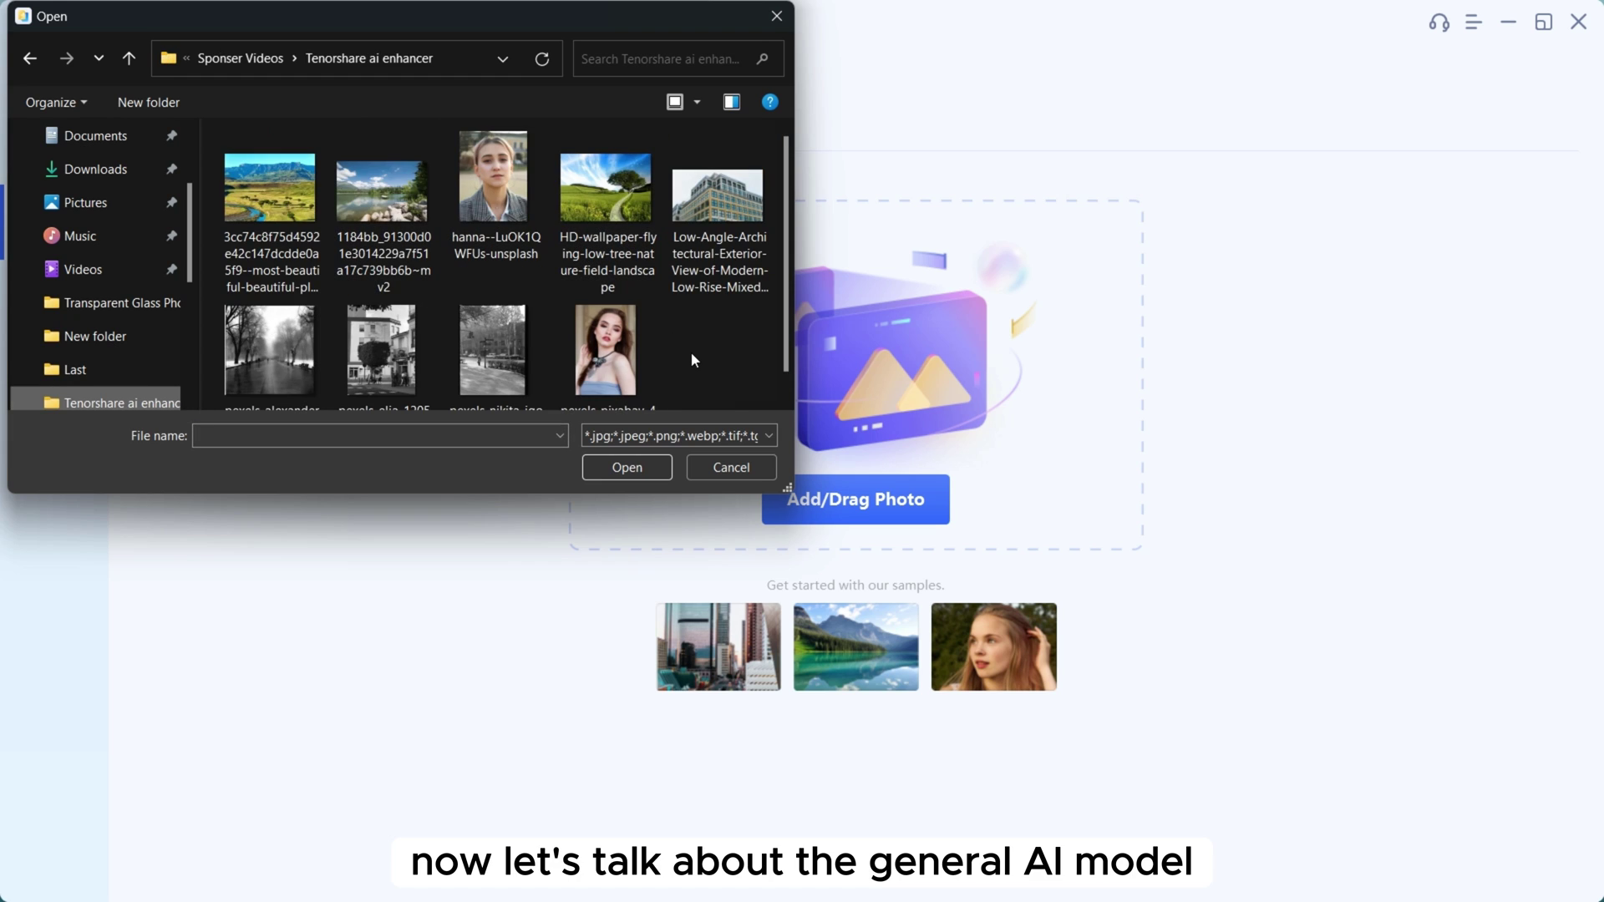
click(289, 209)
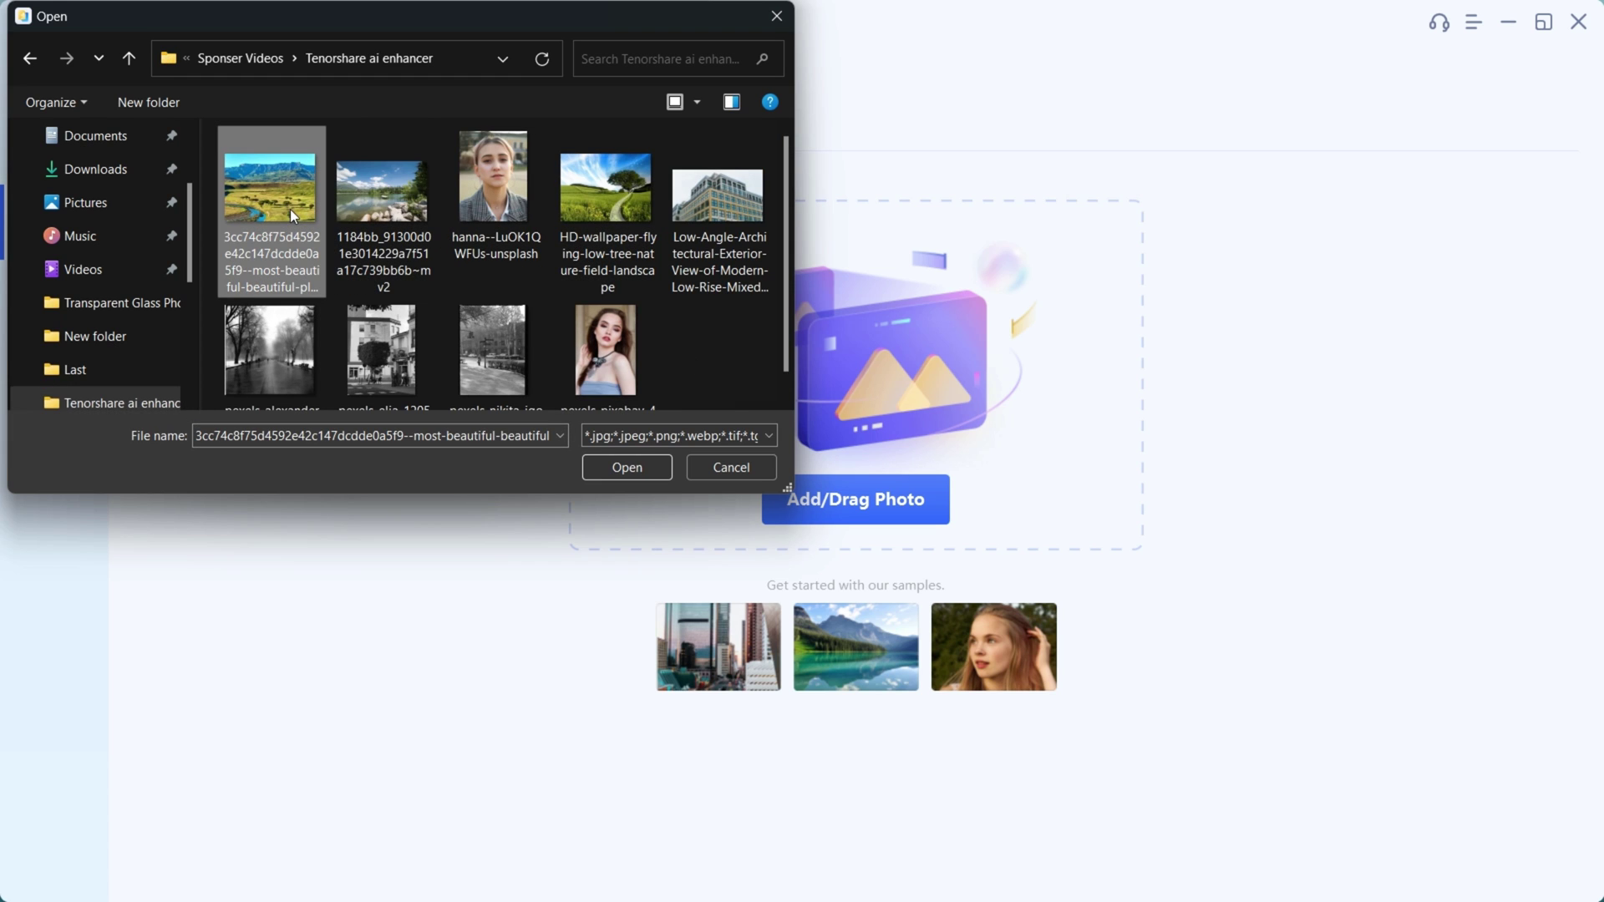
click(600, 458)
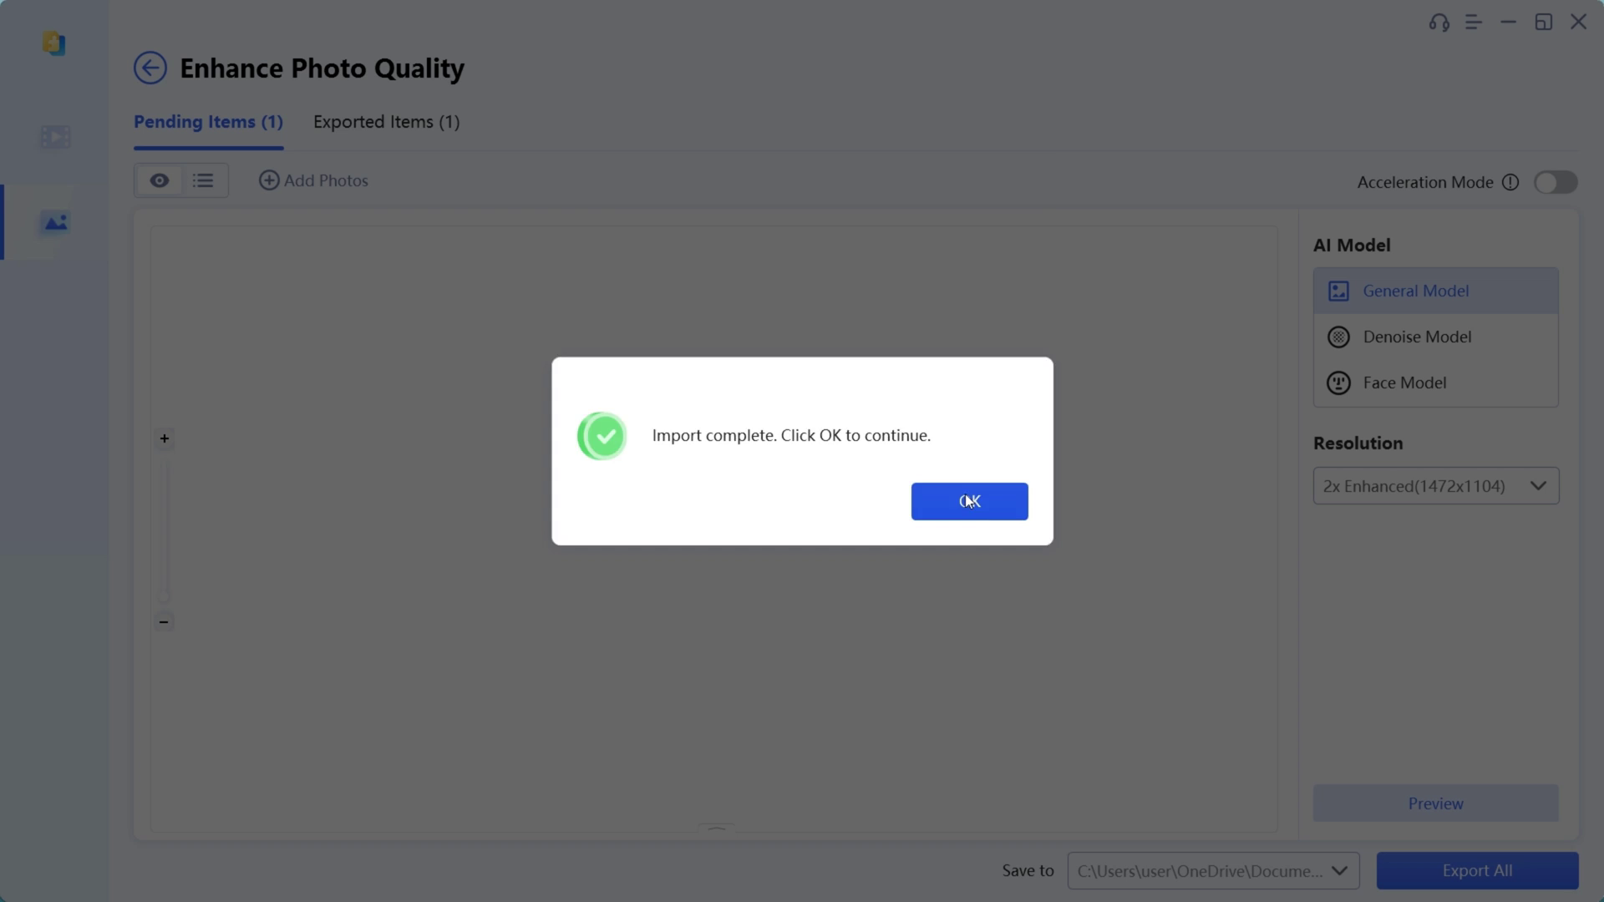
click(968, 499)
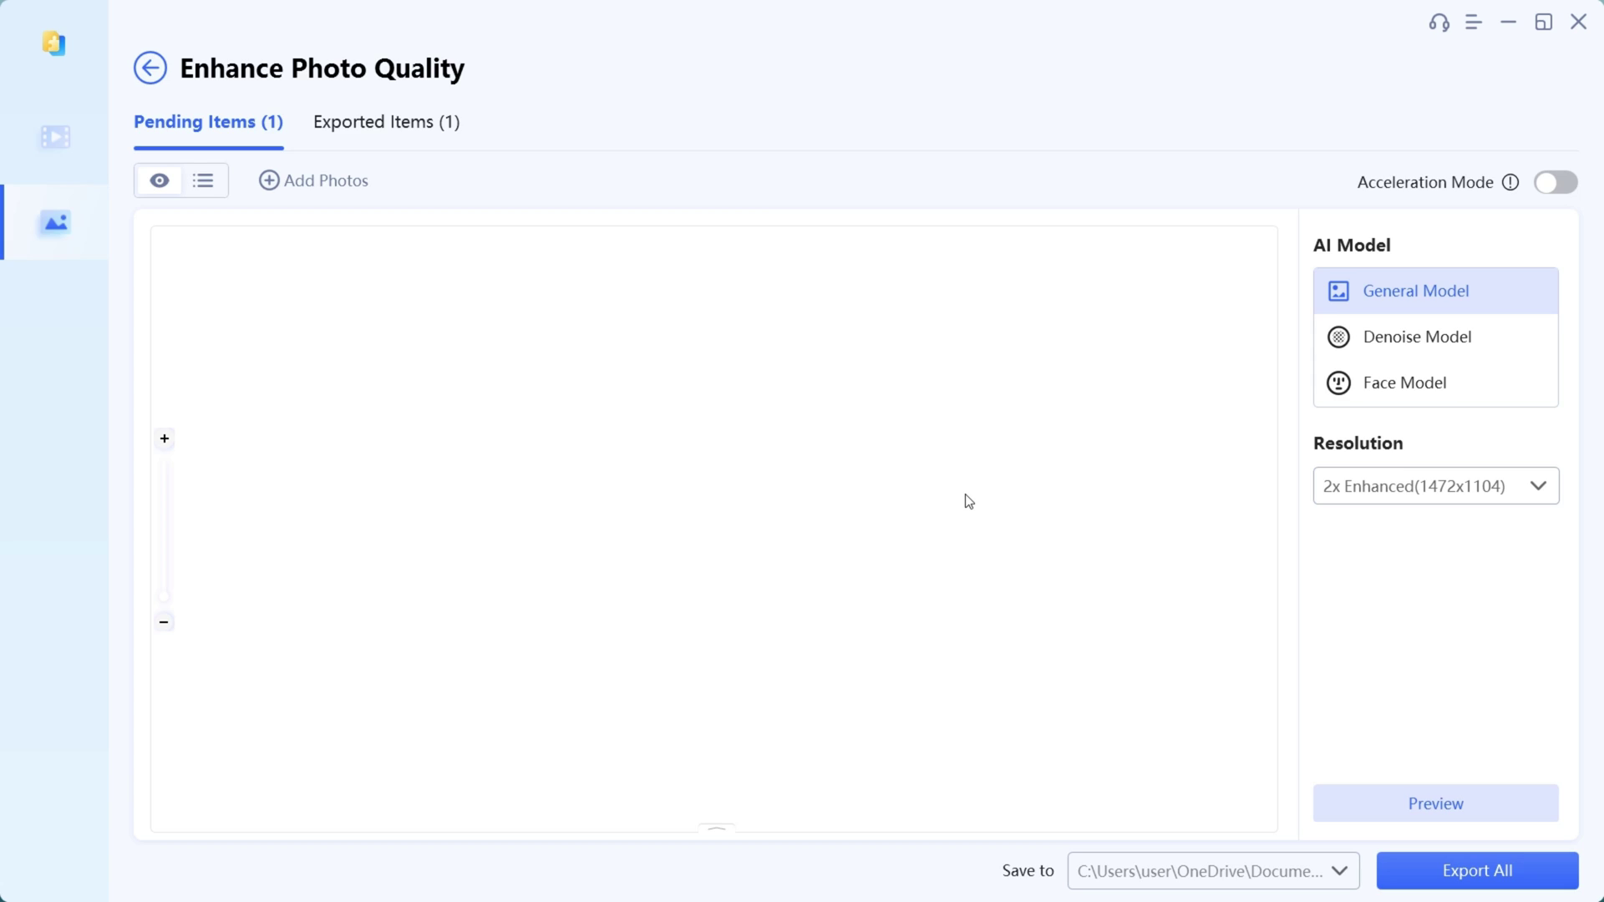
- Show the landscape in the preview and zoom to inspect it
click(716, 830)
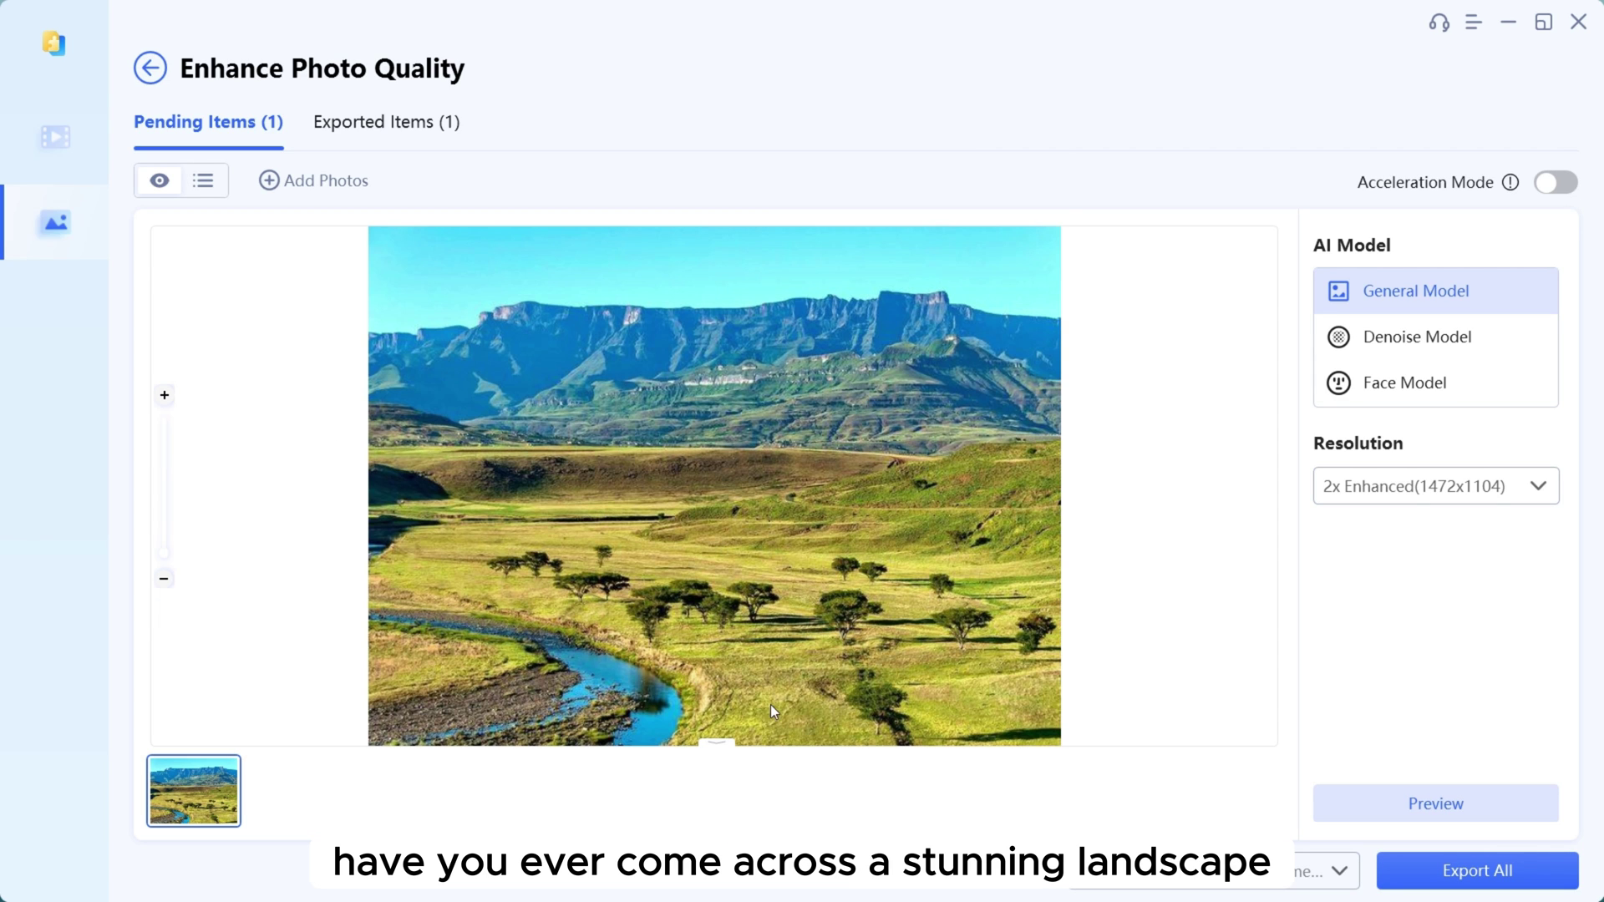
scroll(770, 704, up, 5)
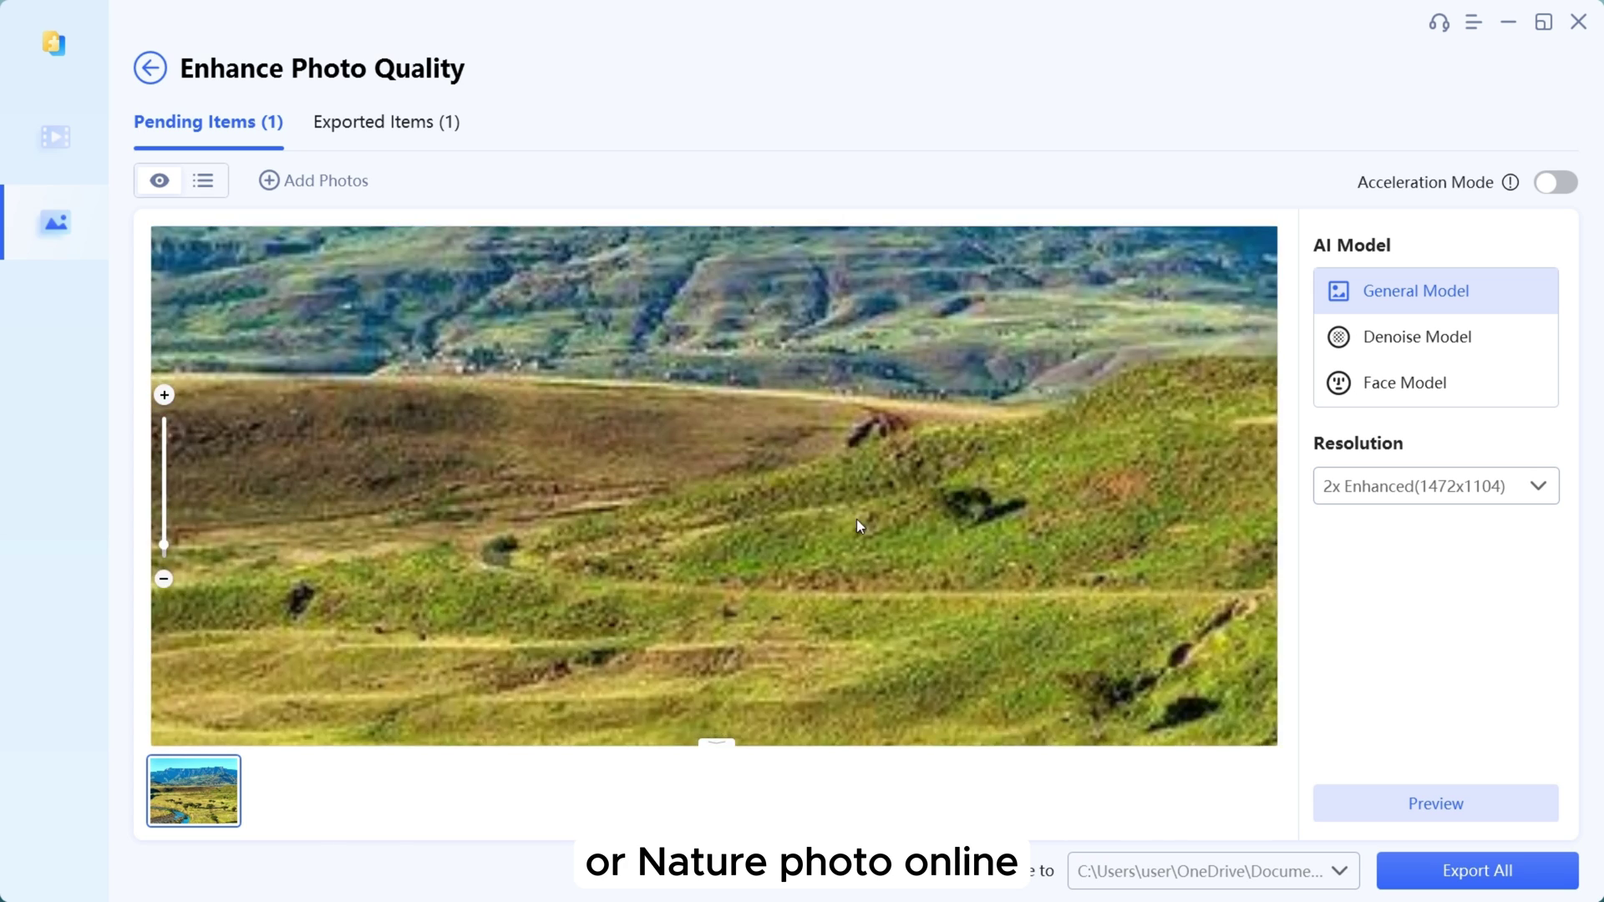
scroll(855, 519, down, 5)
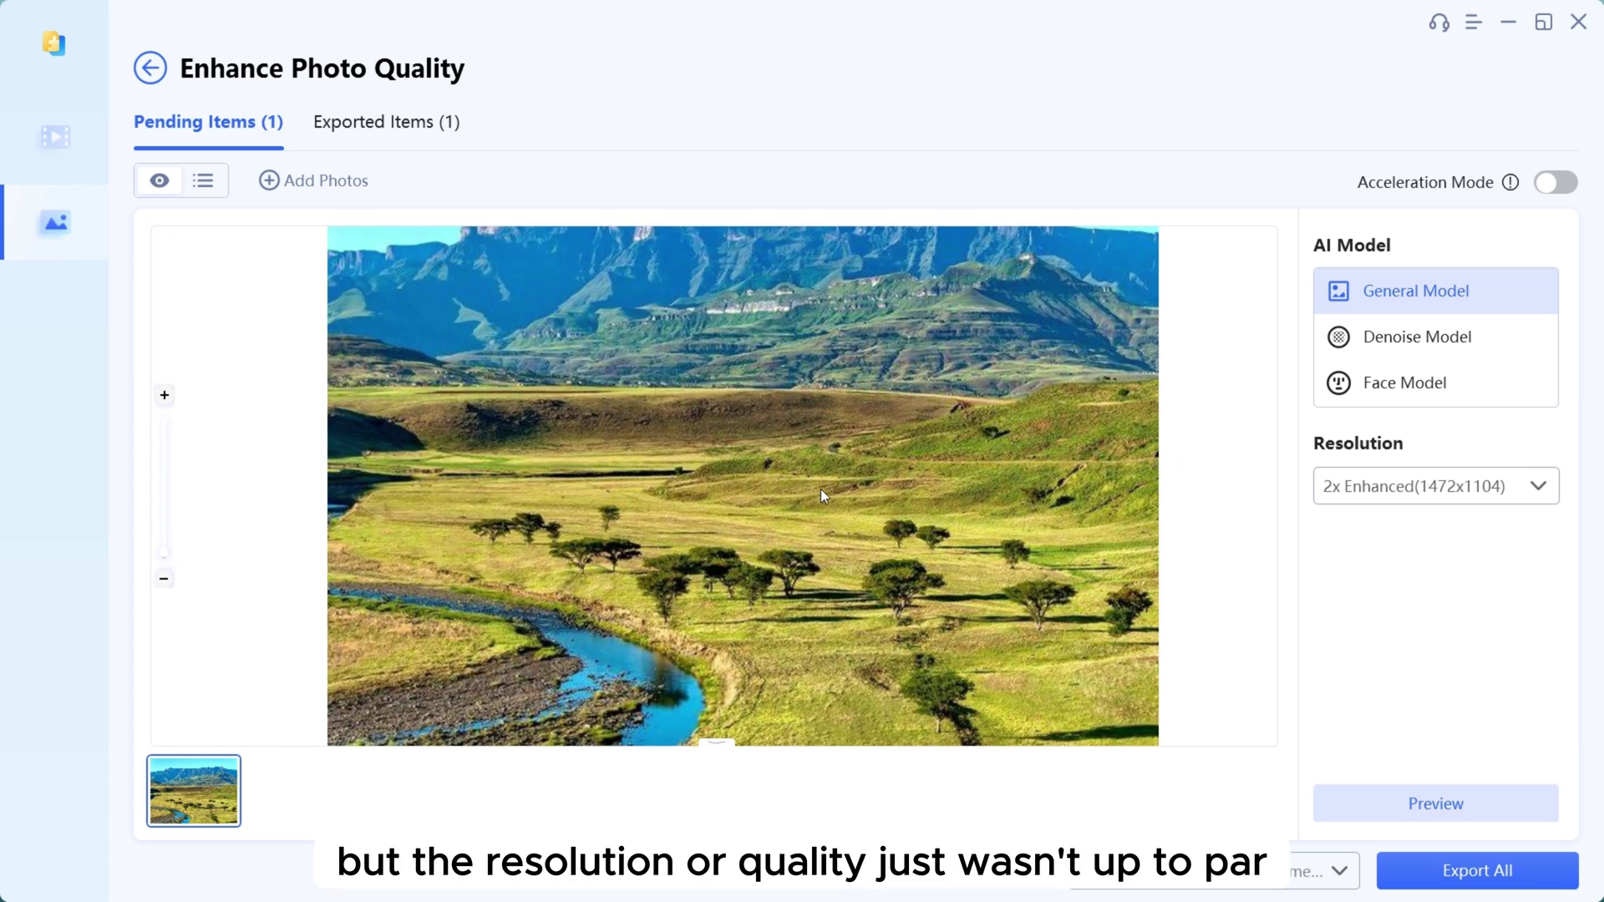
- Turn on Acceleration Mode and set resolution to 4x Enhanced (2944x2208)
click(1556, 184)
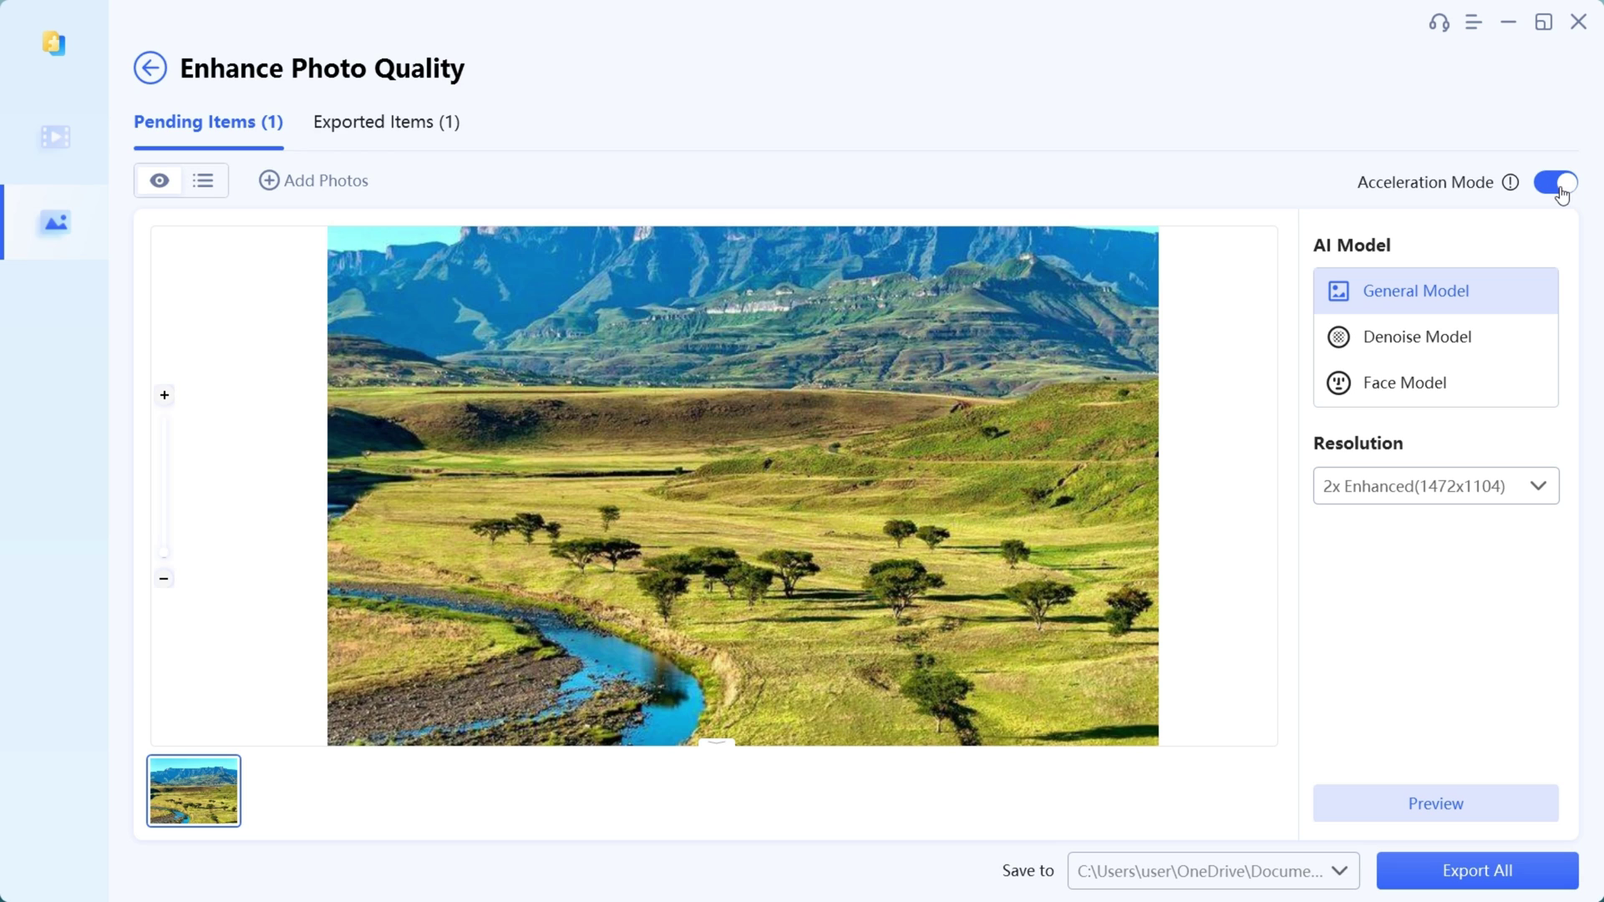
click(1409, 492)
click(1369, 617)
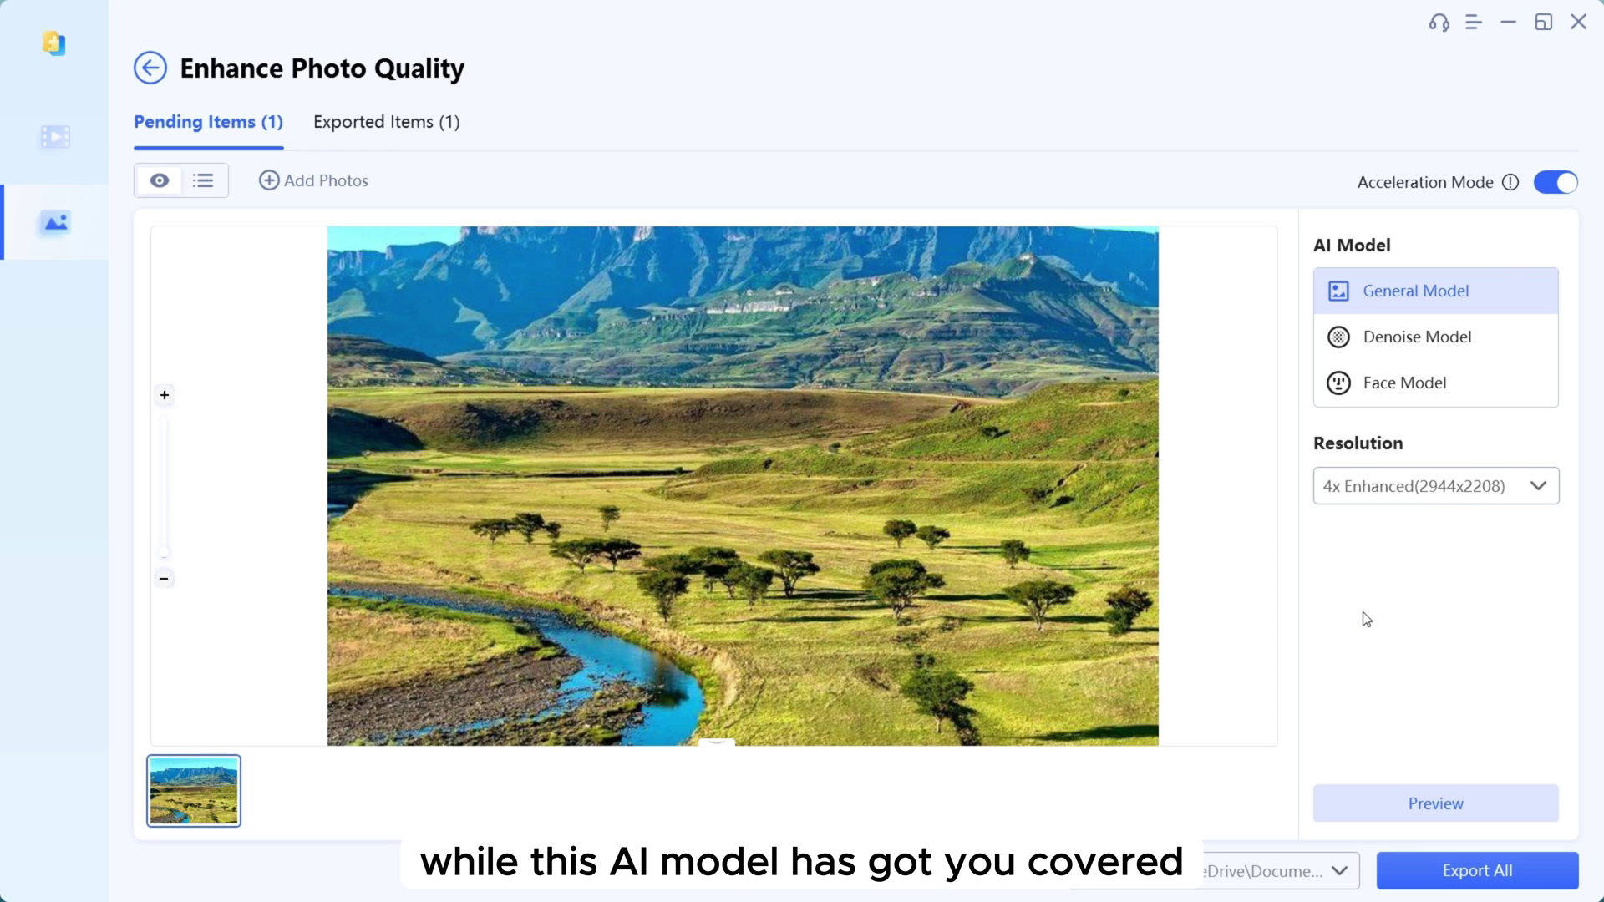
- Generate the before/after preview and compare the plain, trees and river
click(1377, 804)
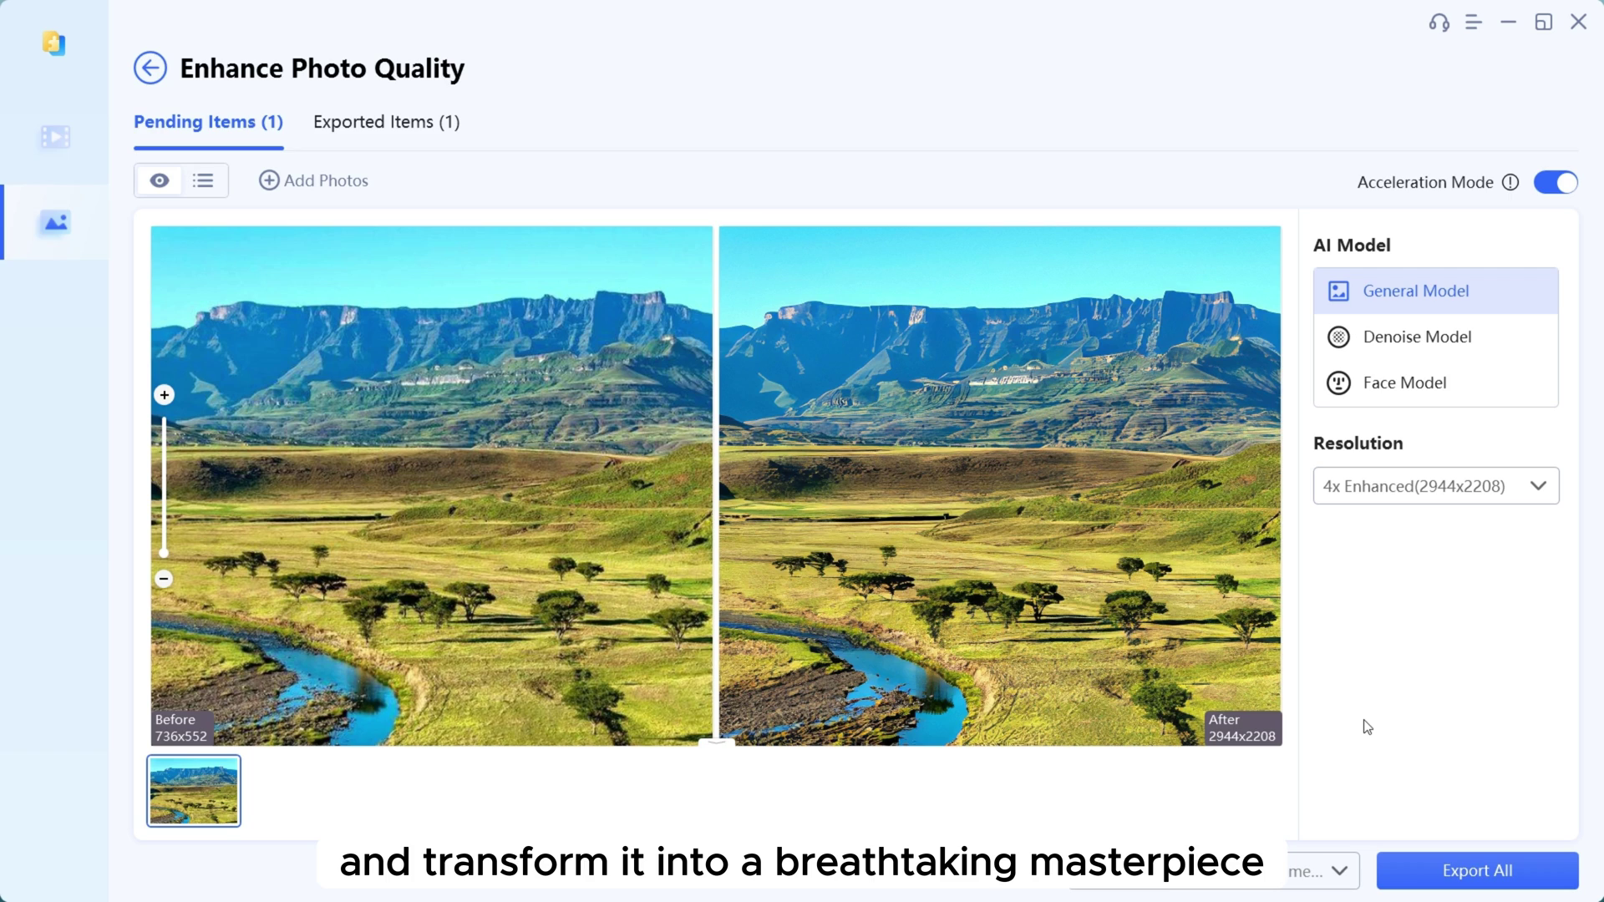
scroll(955, 320, up, 5)
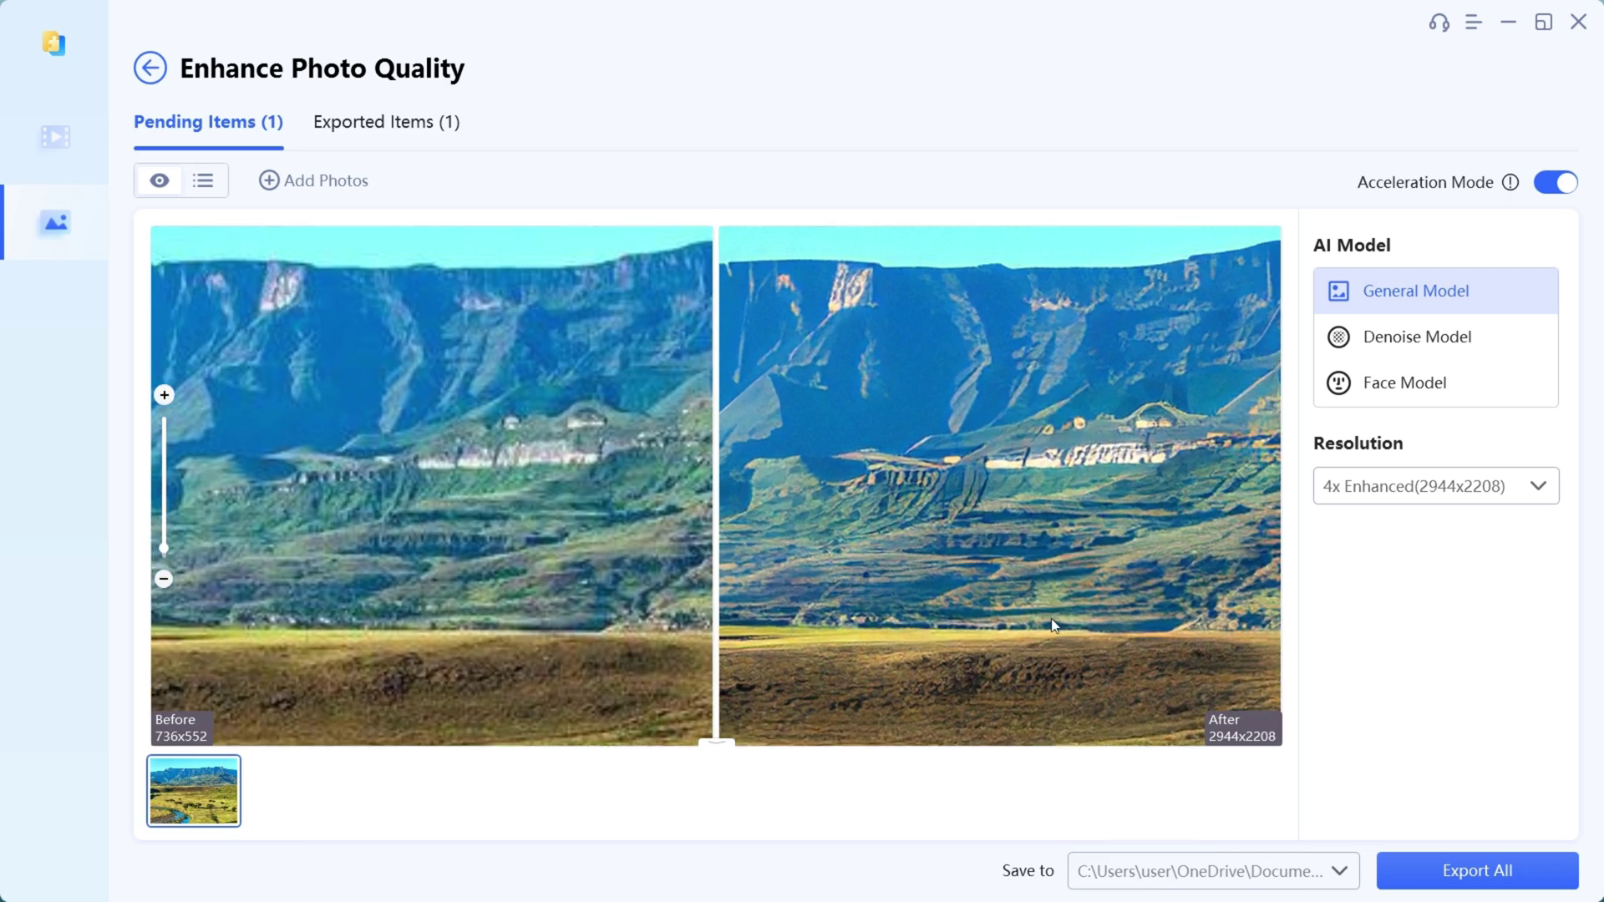
scroll(993, 513, down, 3)
drag(1011, 438, 1012, 526)
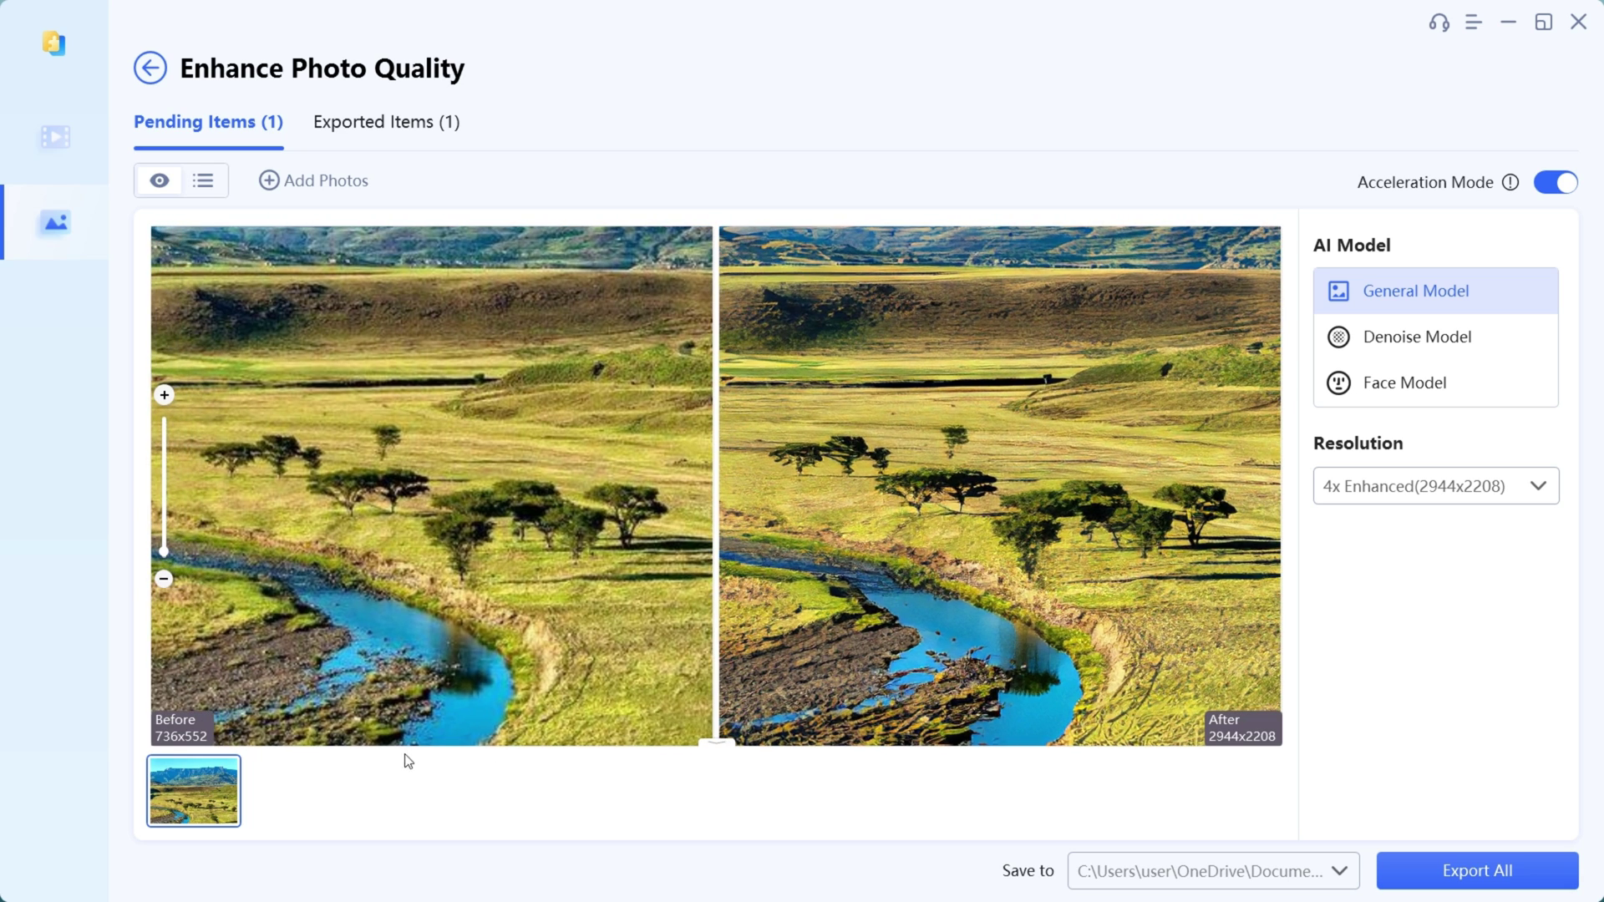
scroll(995, 651, up, 4)
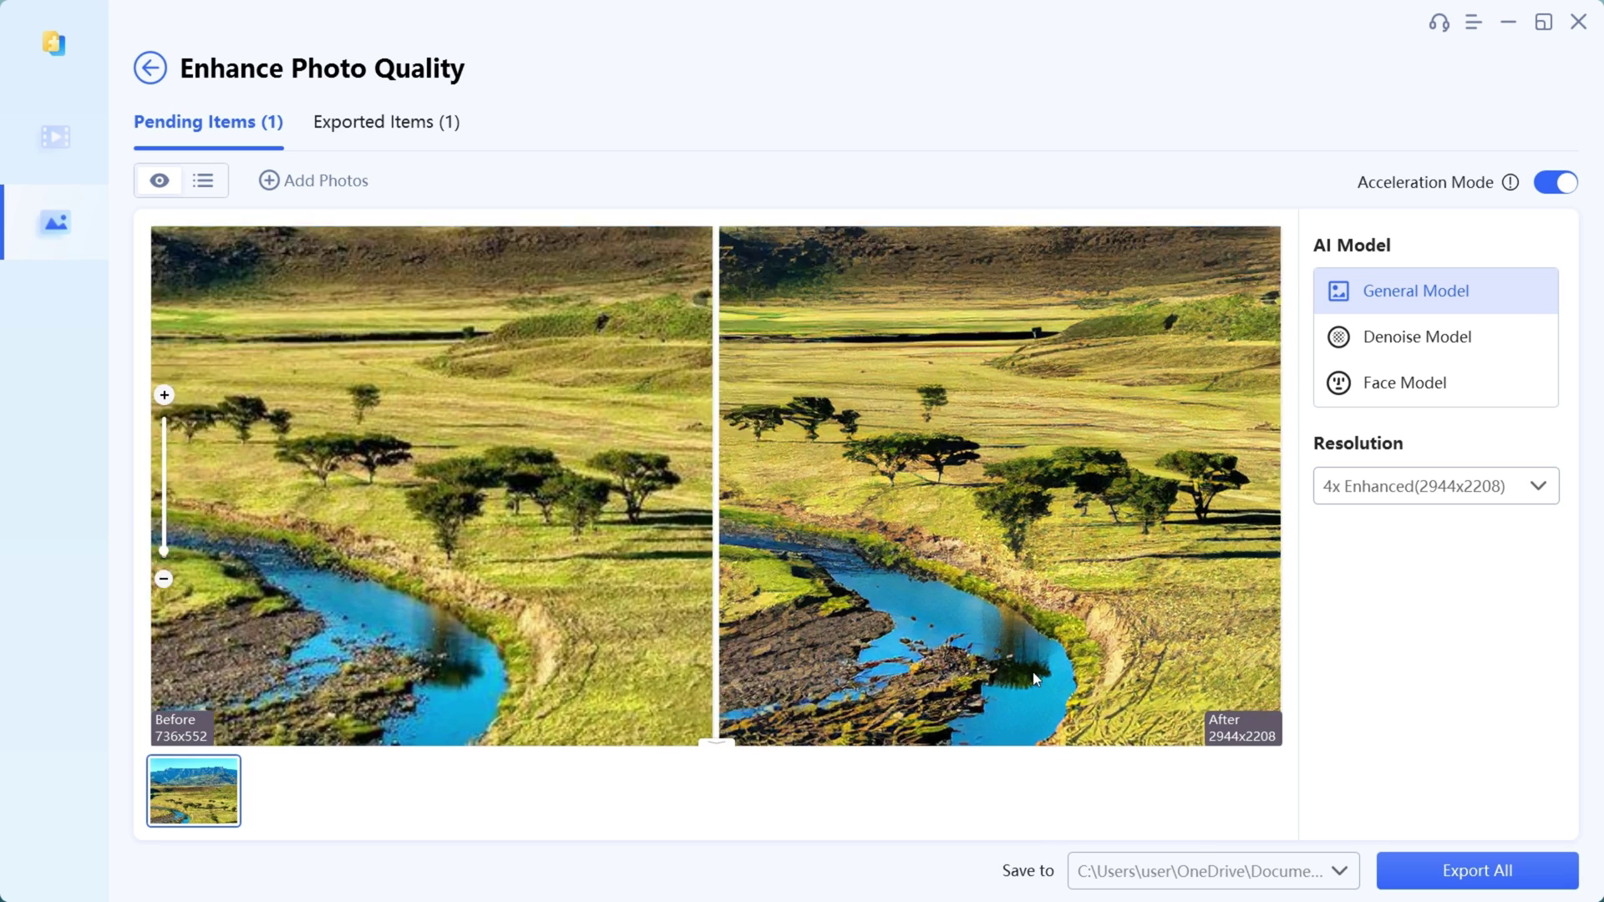
drag(1031, 675, 1167, 504)
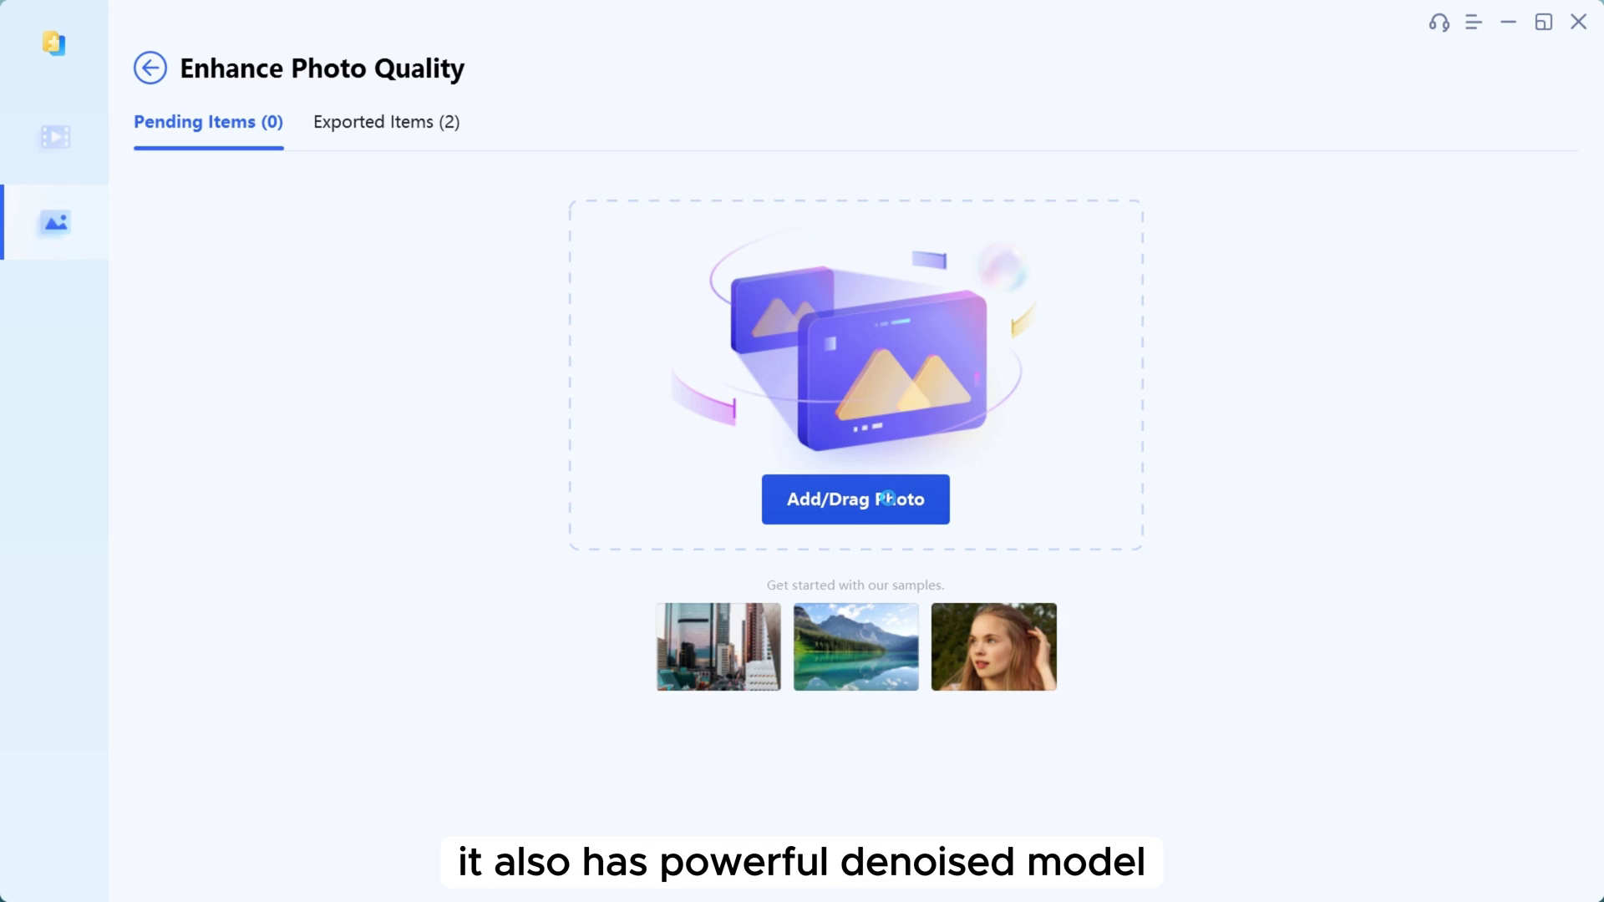
- Import the low-angle building photo from the Tenorshare ai enhancer folder
click(888, 499)
scroll(147, 391, down, 2)
click(132, 338)
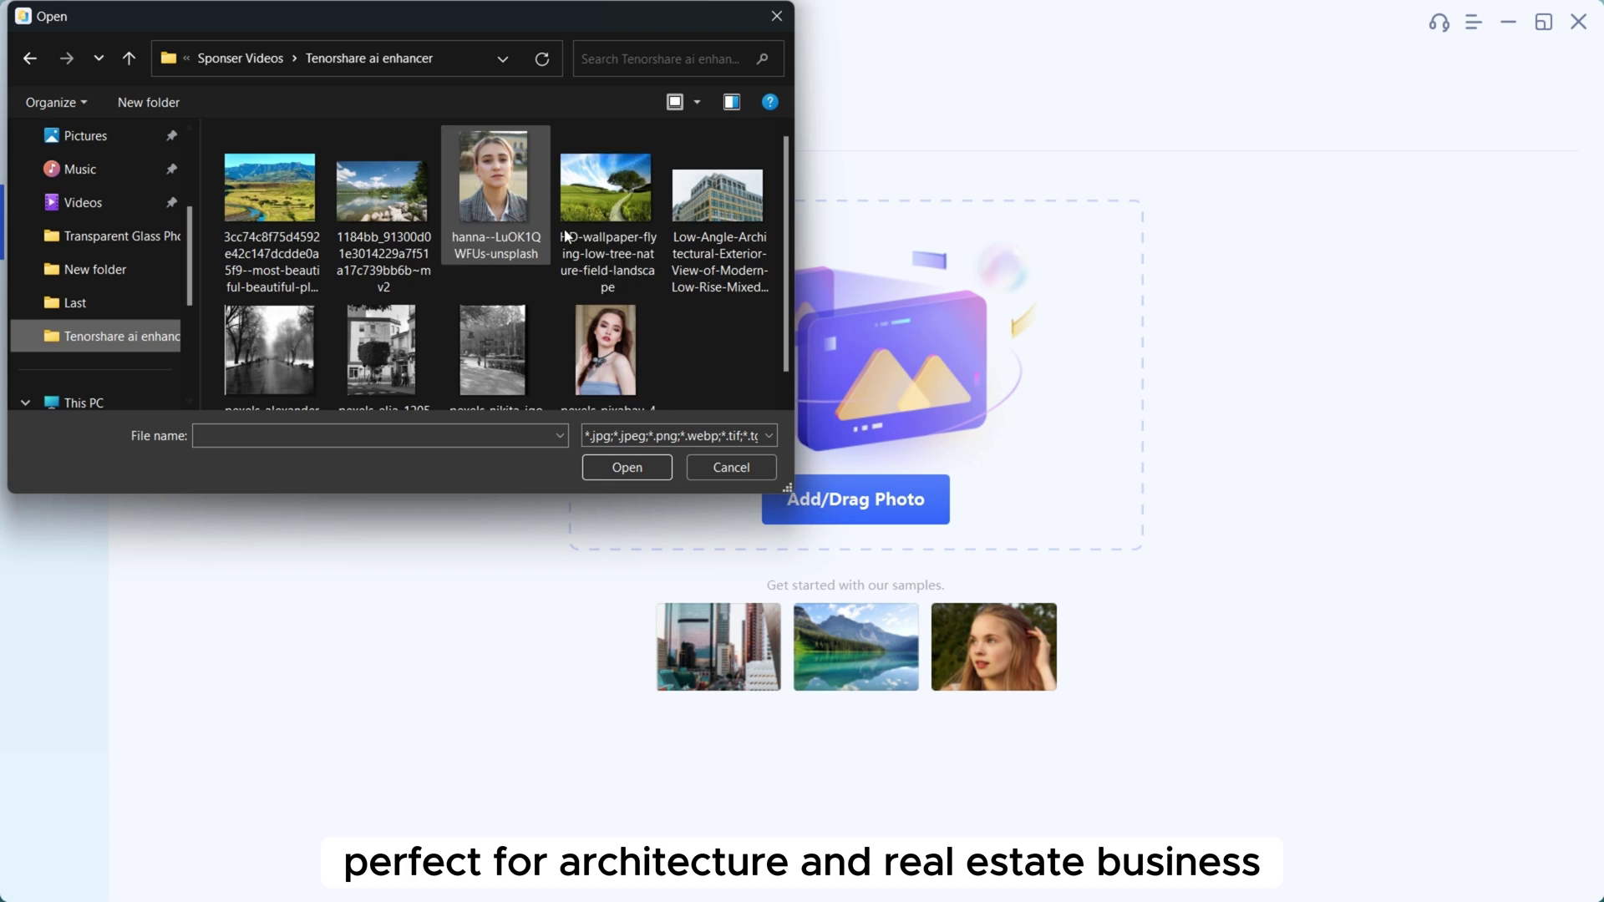
click(715, 207)
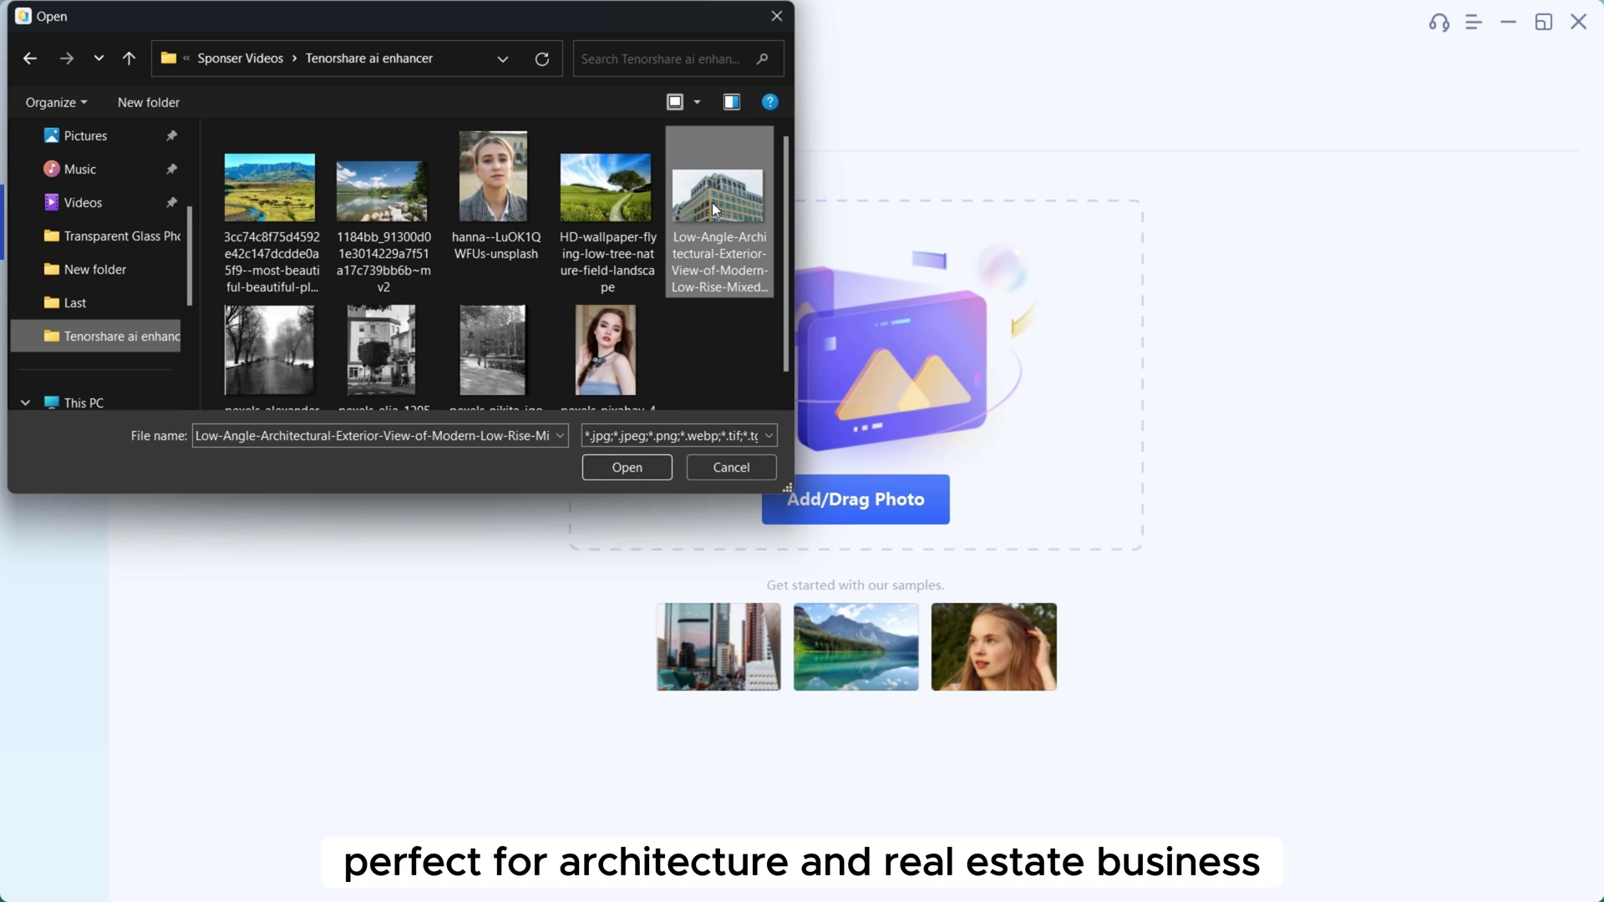
click(613, 469)
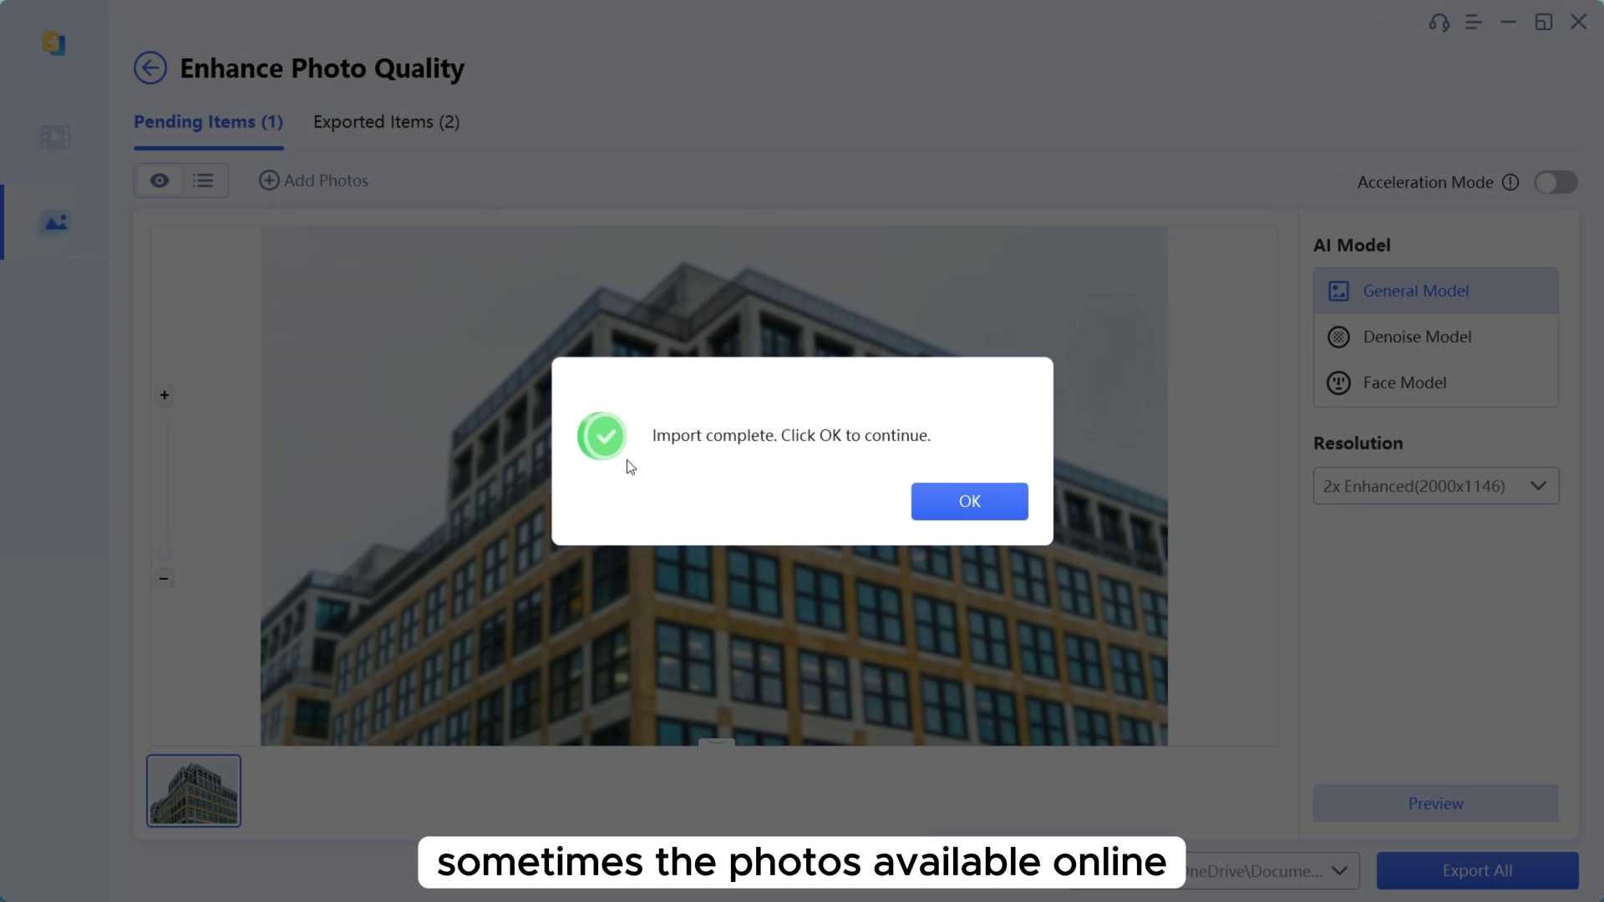
click(948, 496)
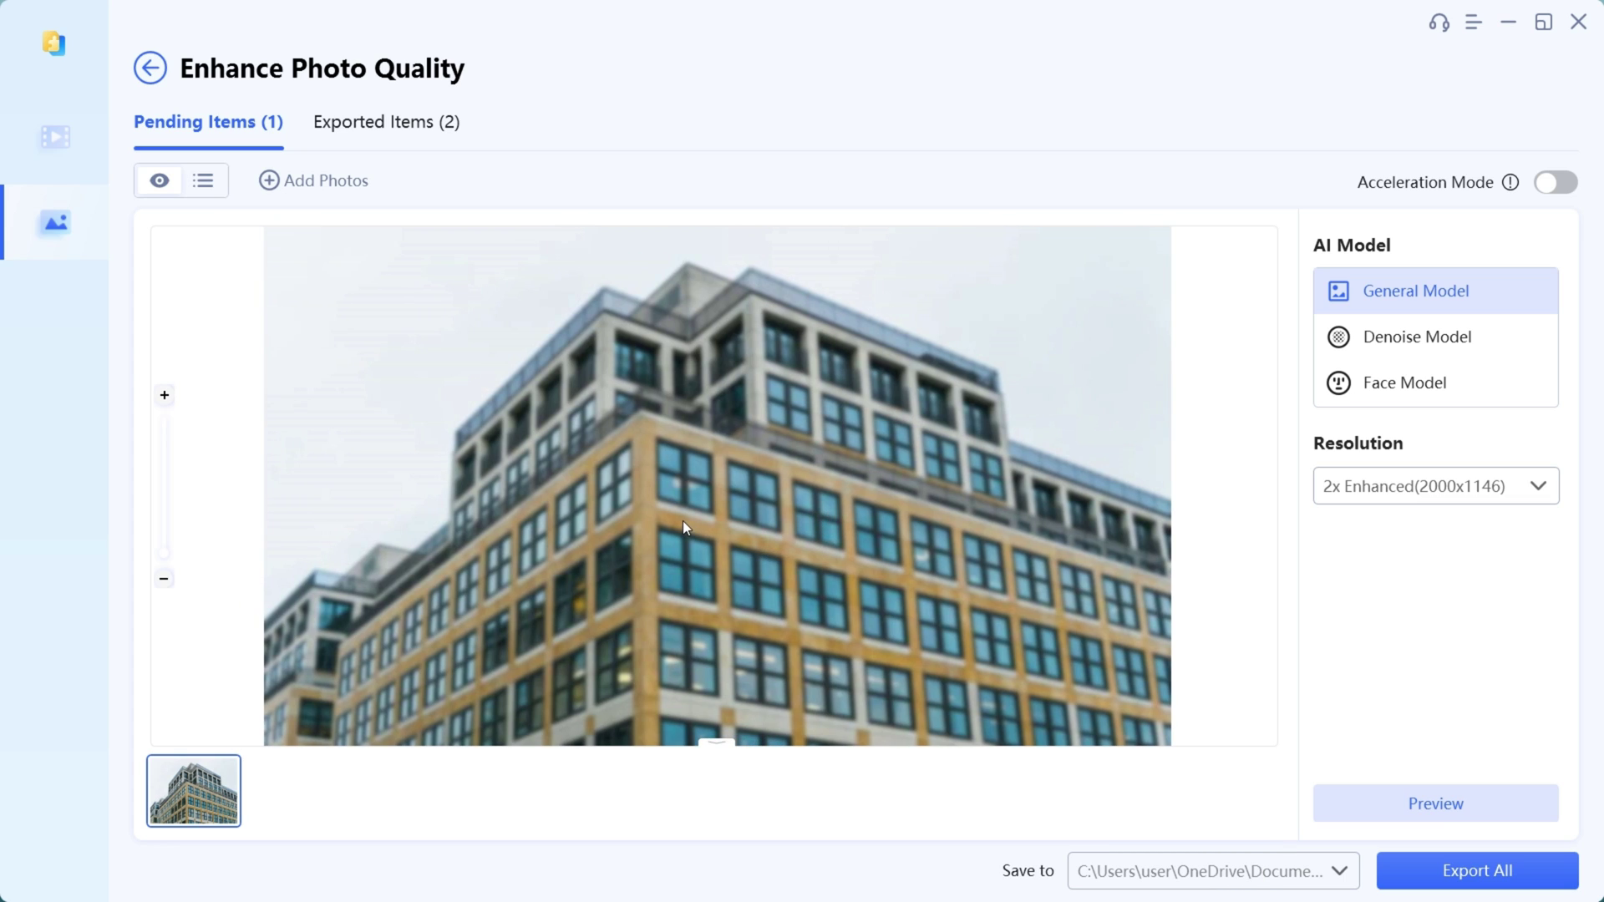
- Switch to Denoise Model with 4x Enhanced (4000x2292) resolution
click(1411, 349)
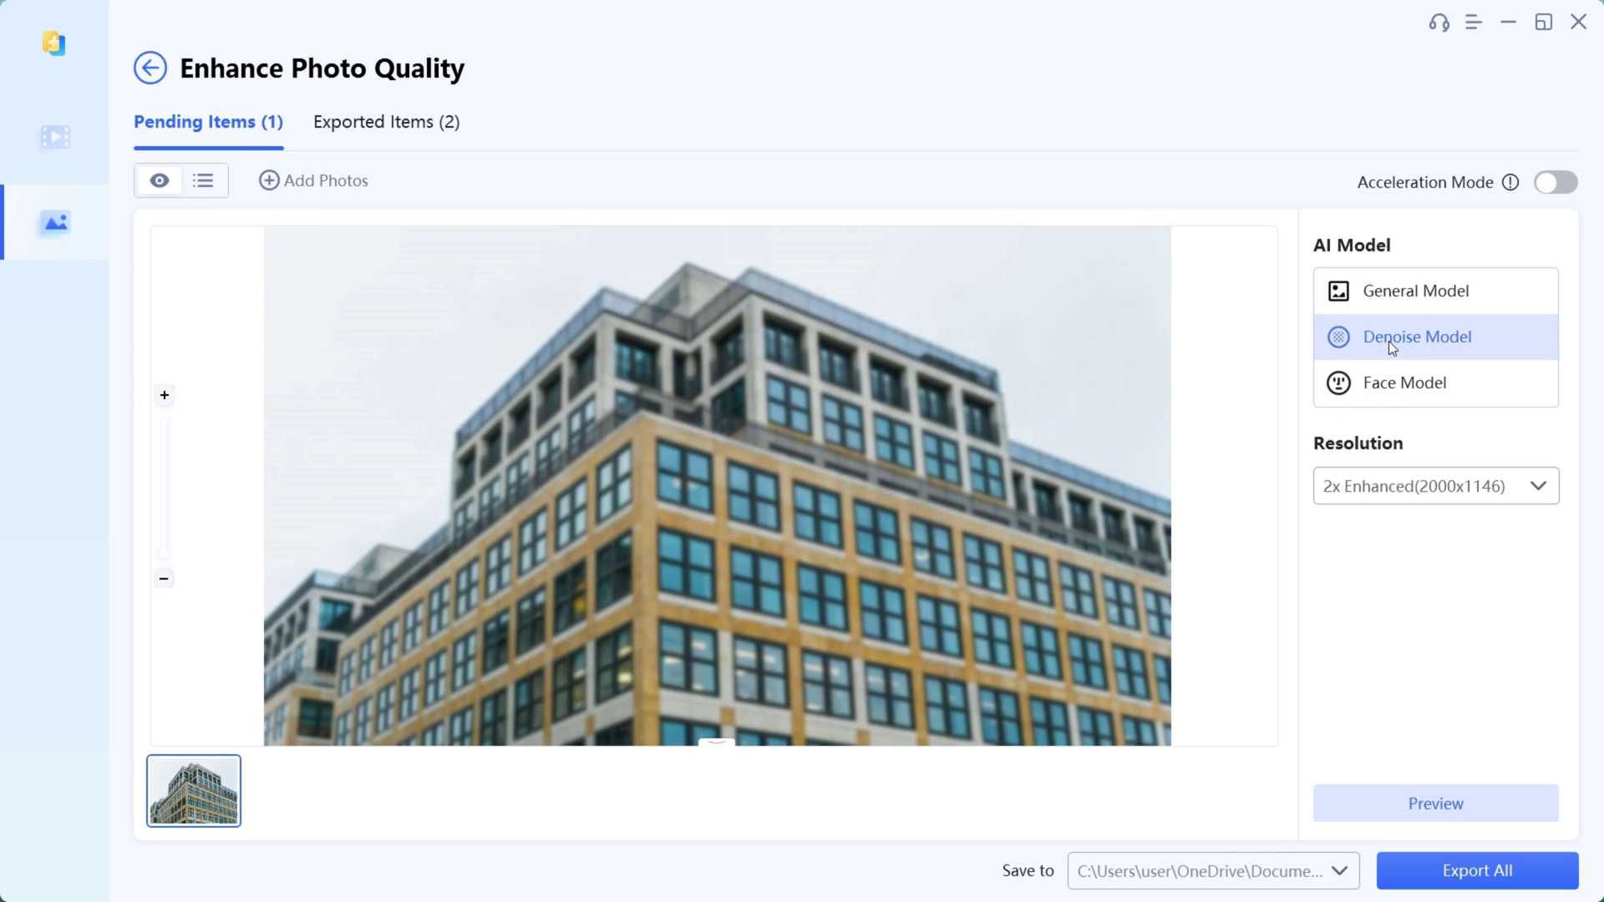
click(1389, 501)
click(1380, 612)
- Turn on Acceleration Mode, generate the denoised preview, and pan down the facade
click(1551, 191)
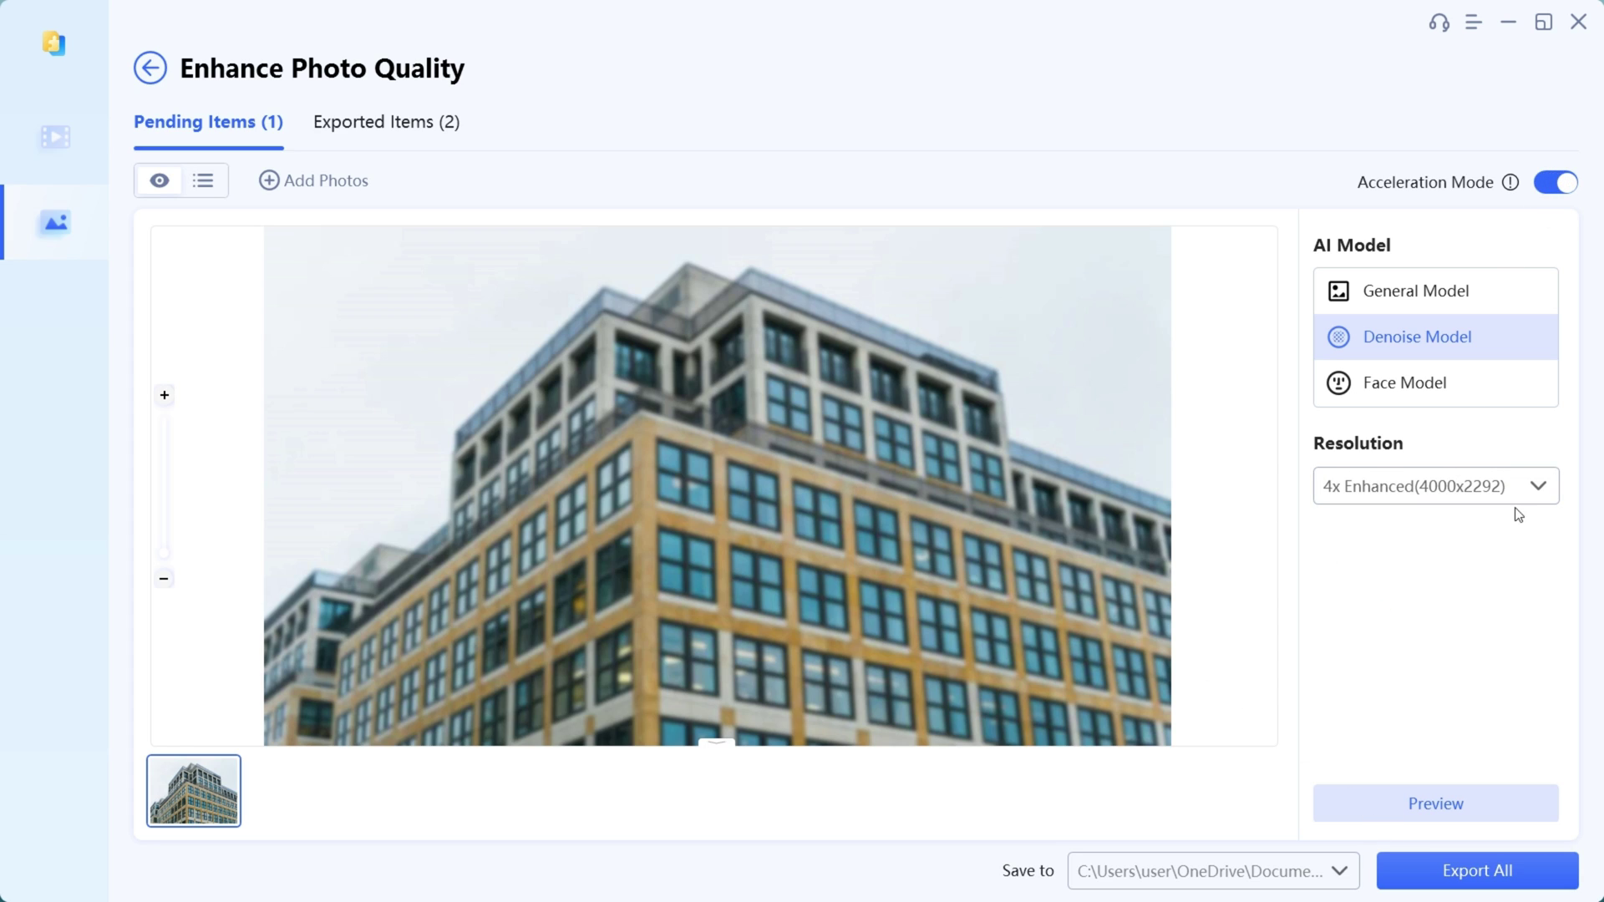
click(1455, 804)
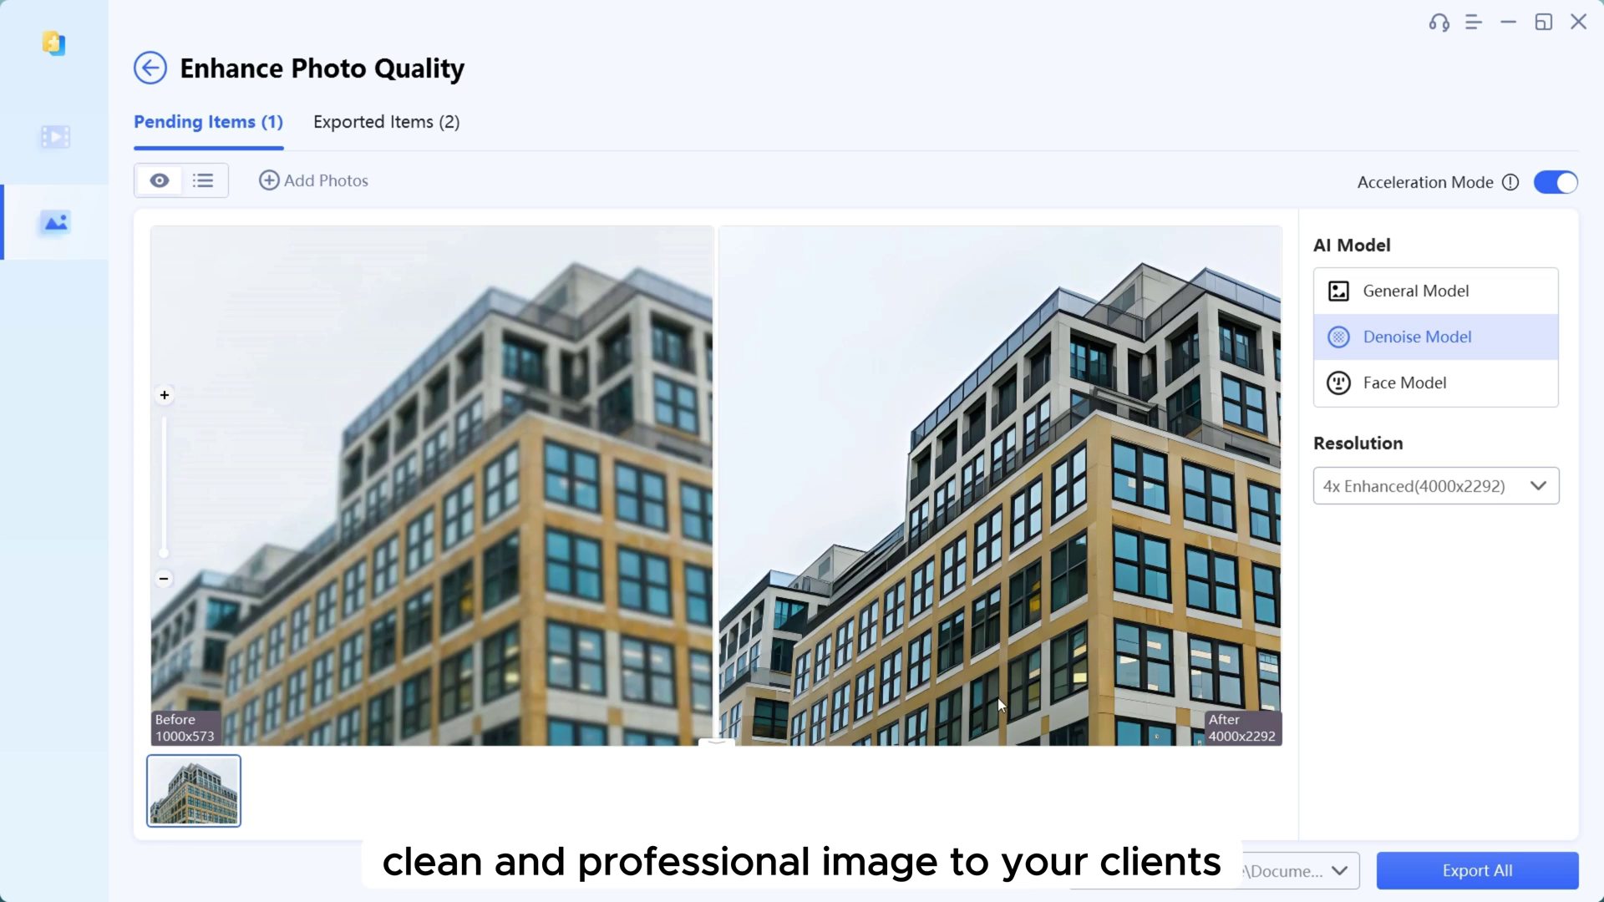
scroll(1029, 590, up, 5)
drag(1064, 358, 800, 555)
- Zoom in and out to compare facade sharpness in the Before/After panes
scroll(985, 443, up, 1)
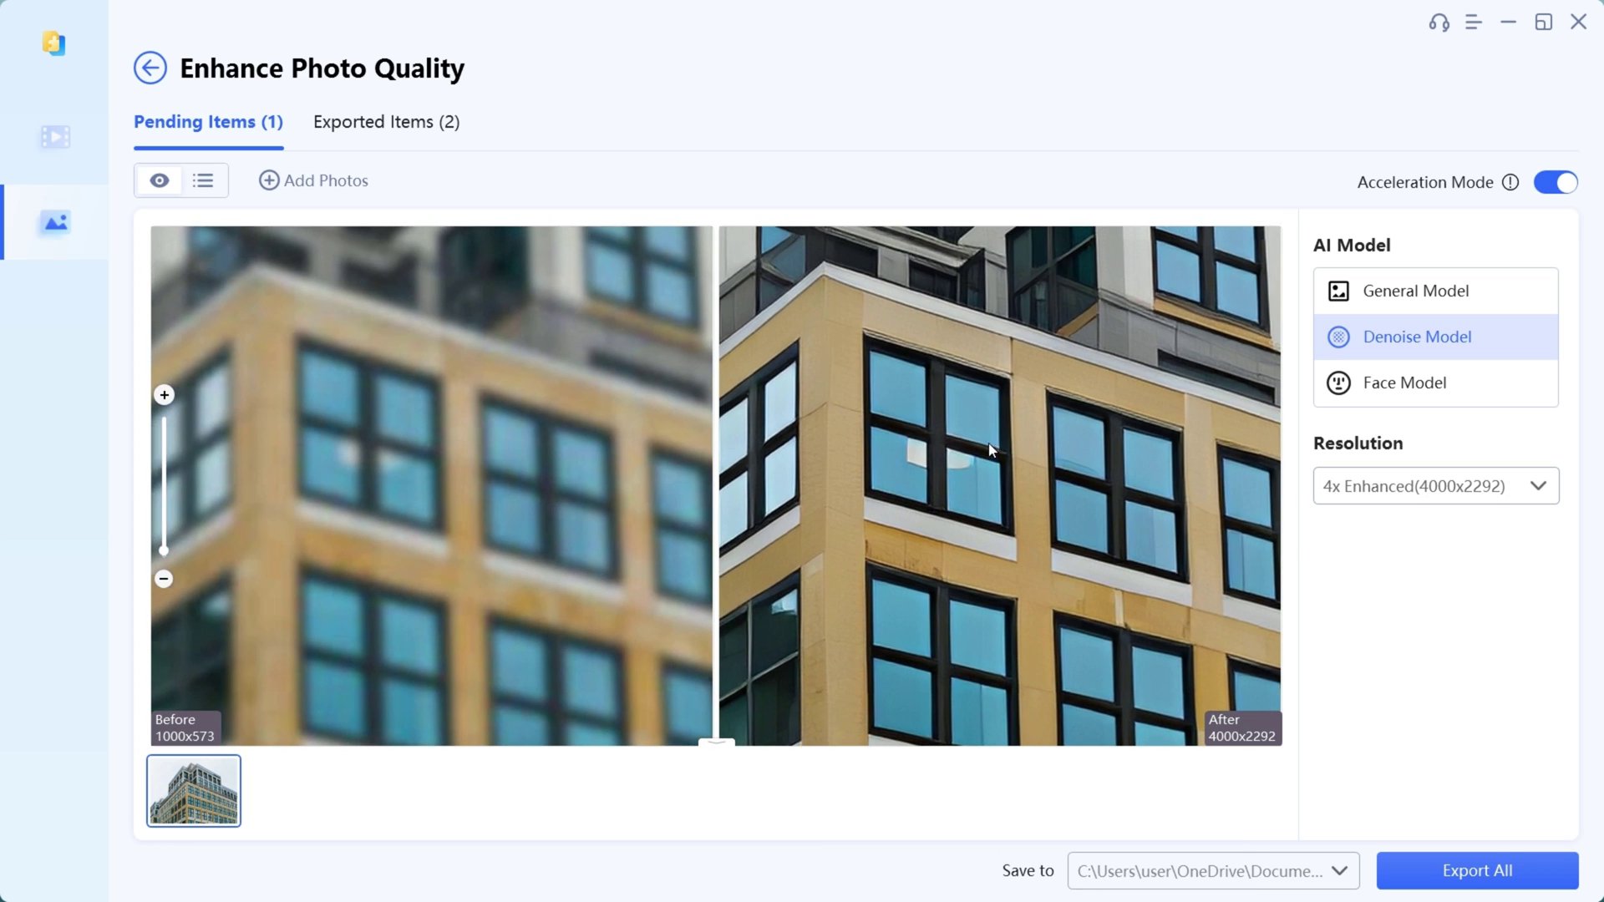
scroll(910, 456, up, 5)
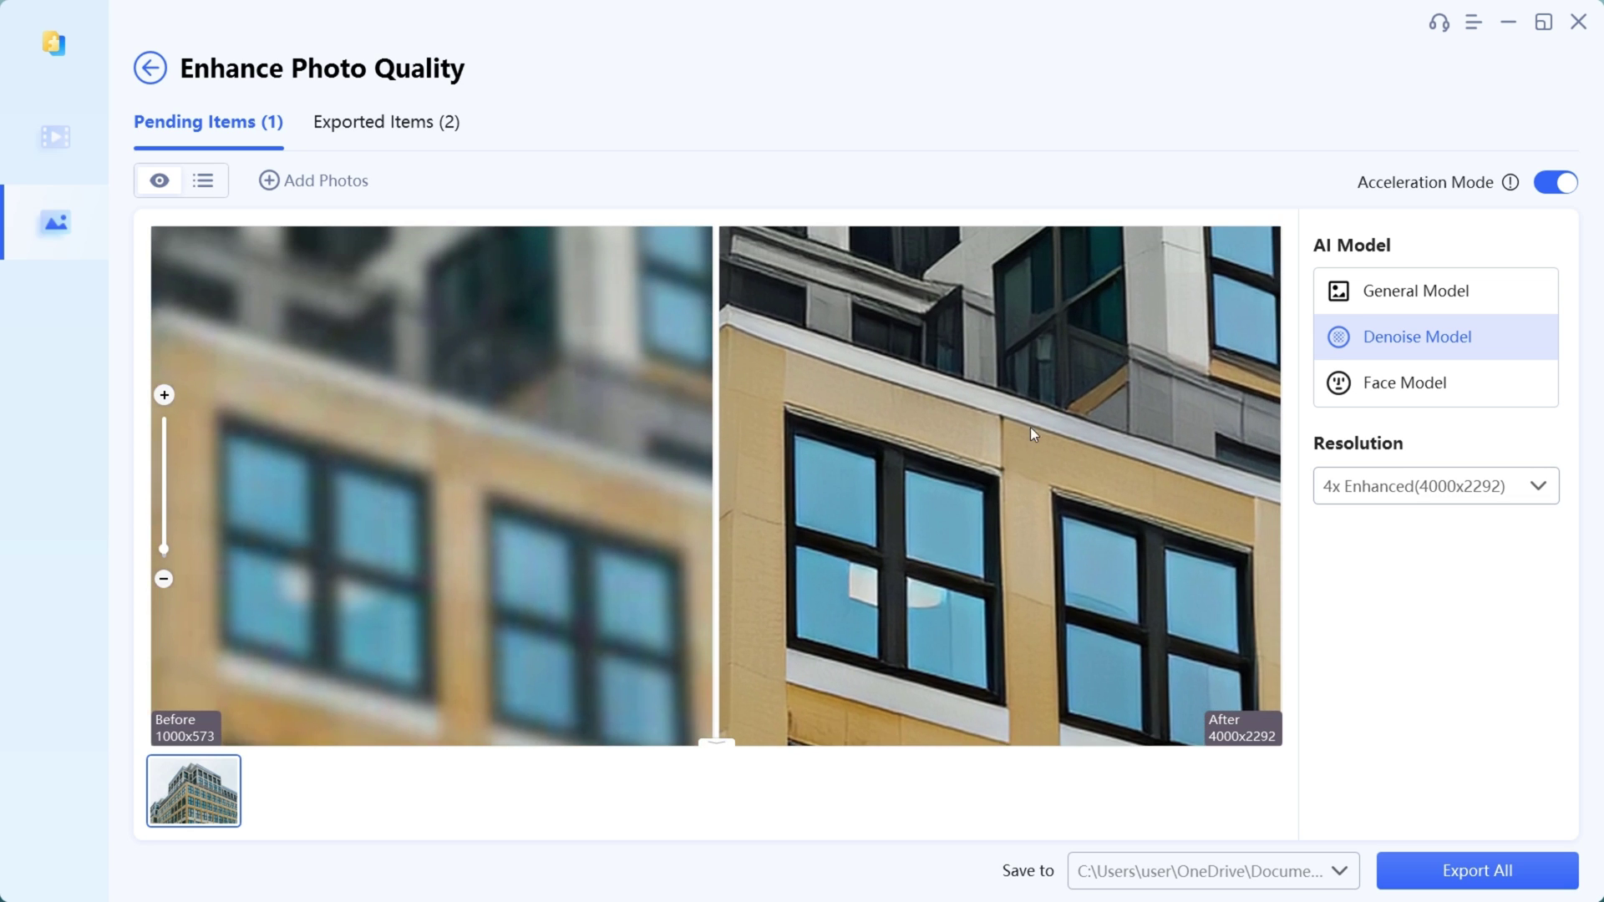
scroll(1014, 479, down, 5)
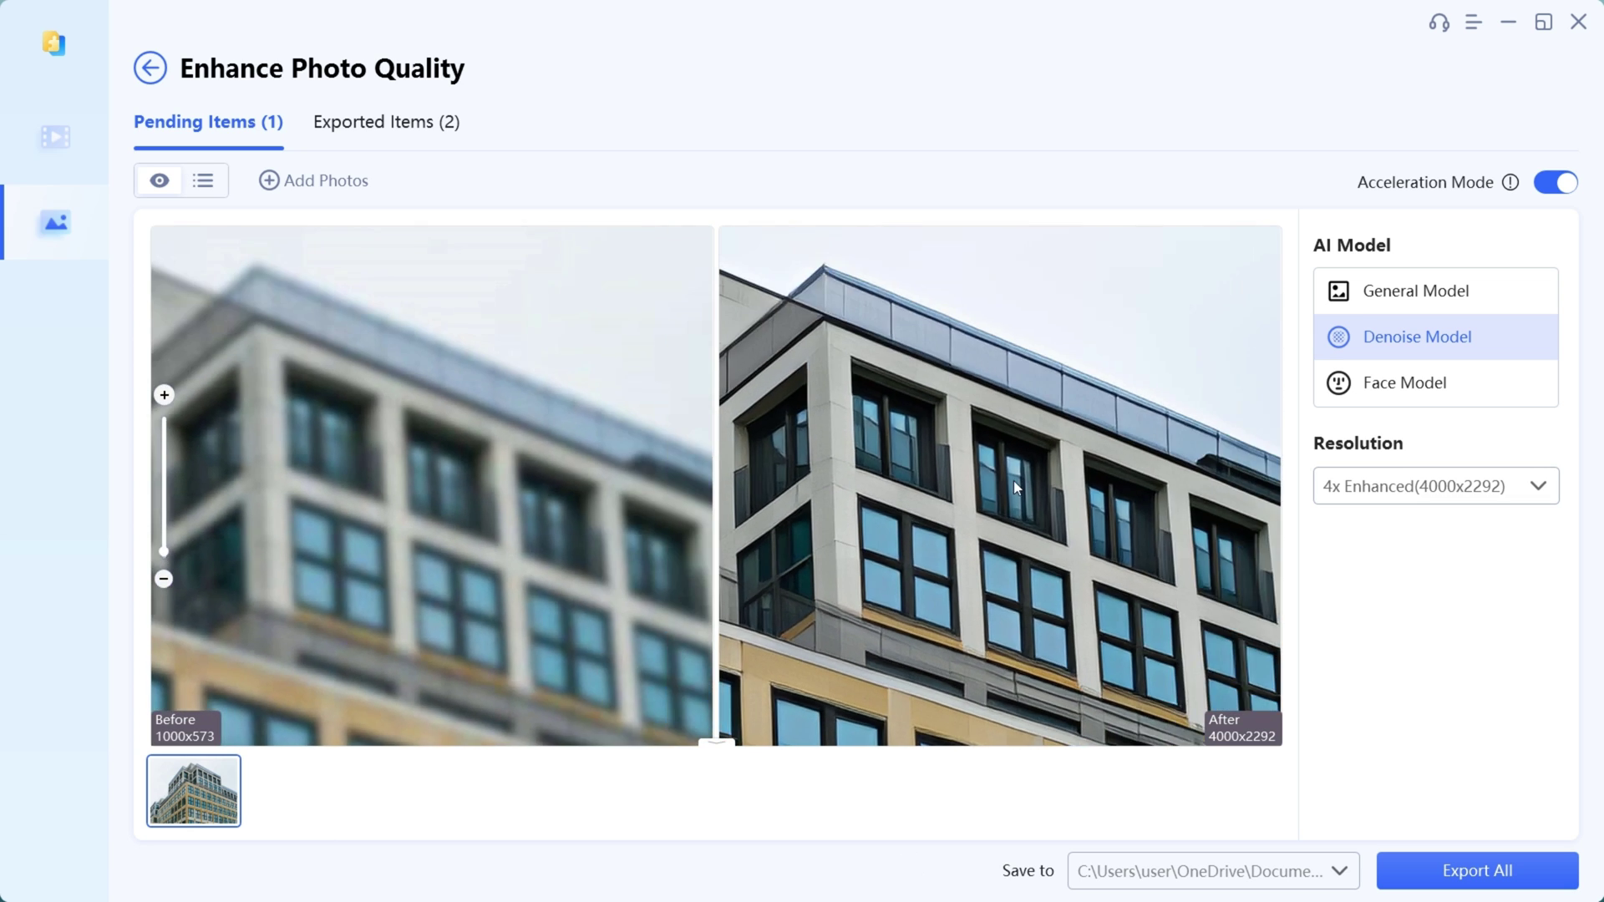
scroll(1250, 334, down, 1)
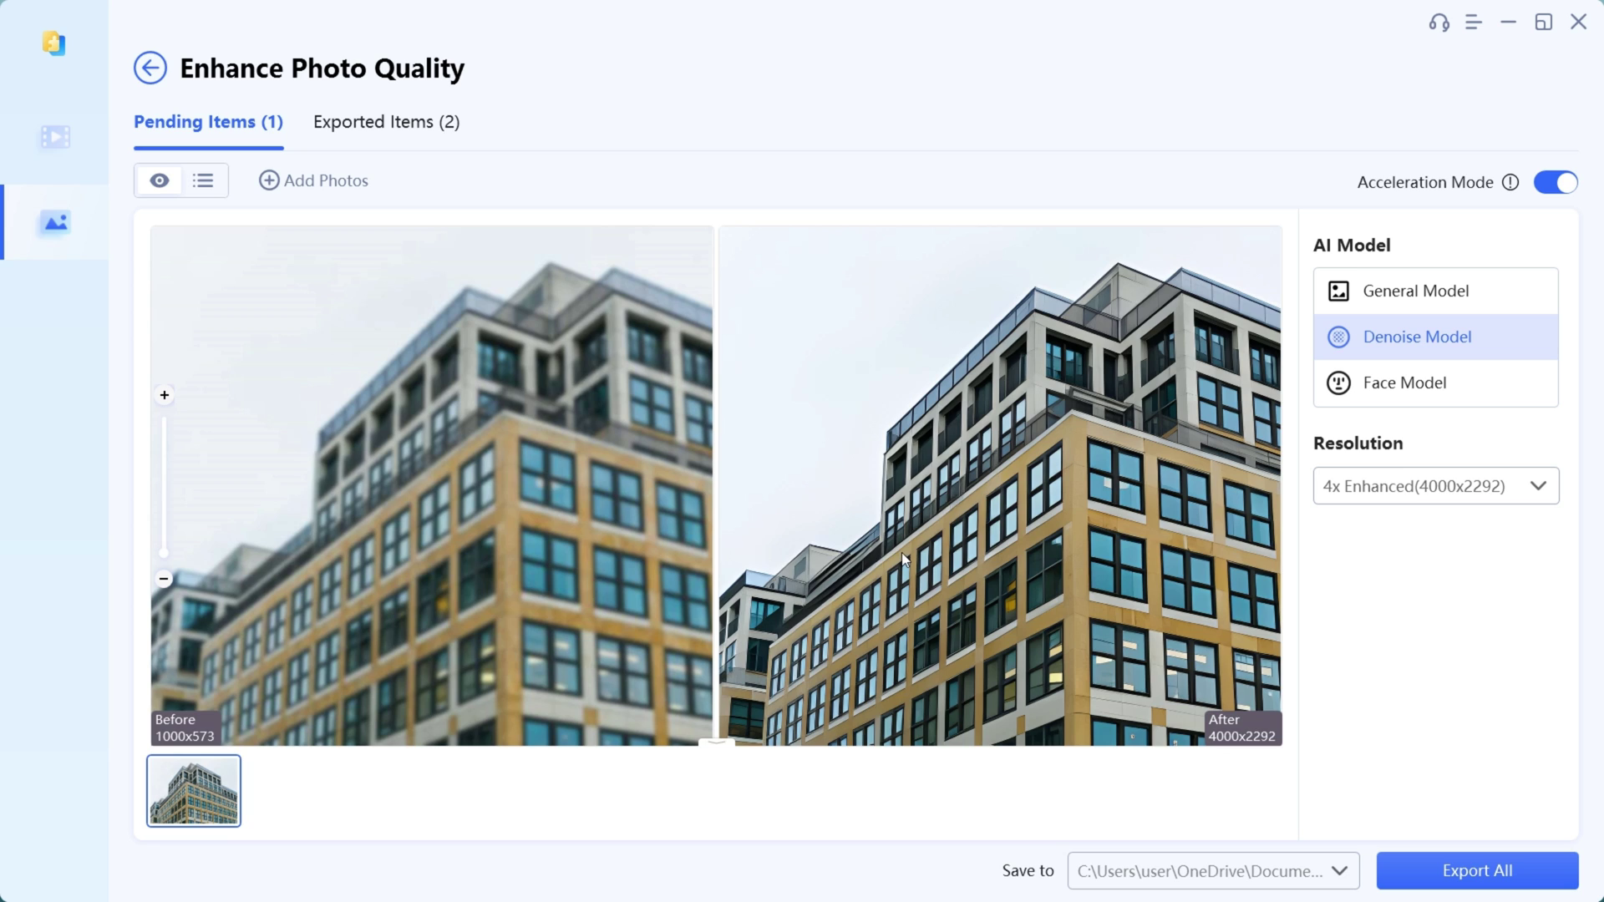
scroll(961, 501, down, 1)
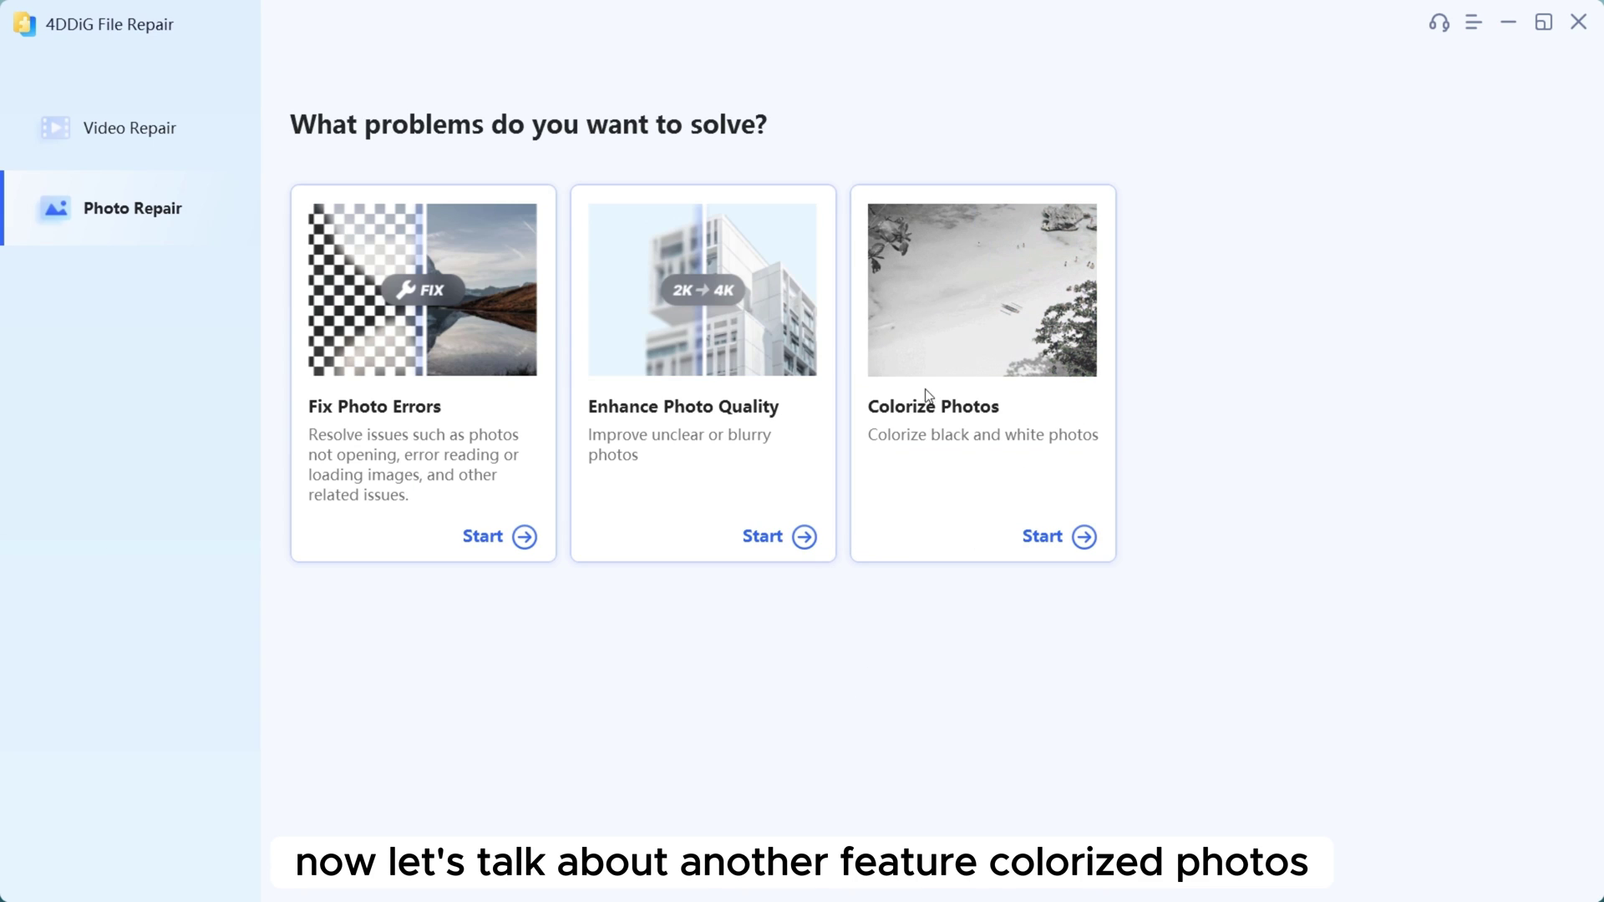
- Open Colorize Photos and import two black-and-white street photos from Tenorshare ai enhancer
click(981, 410)
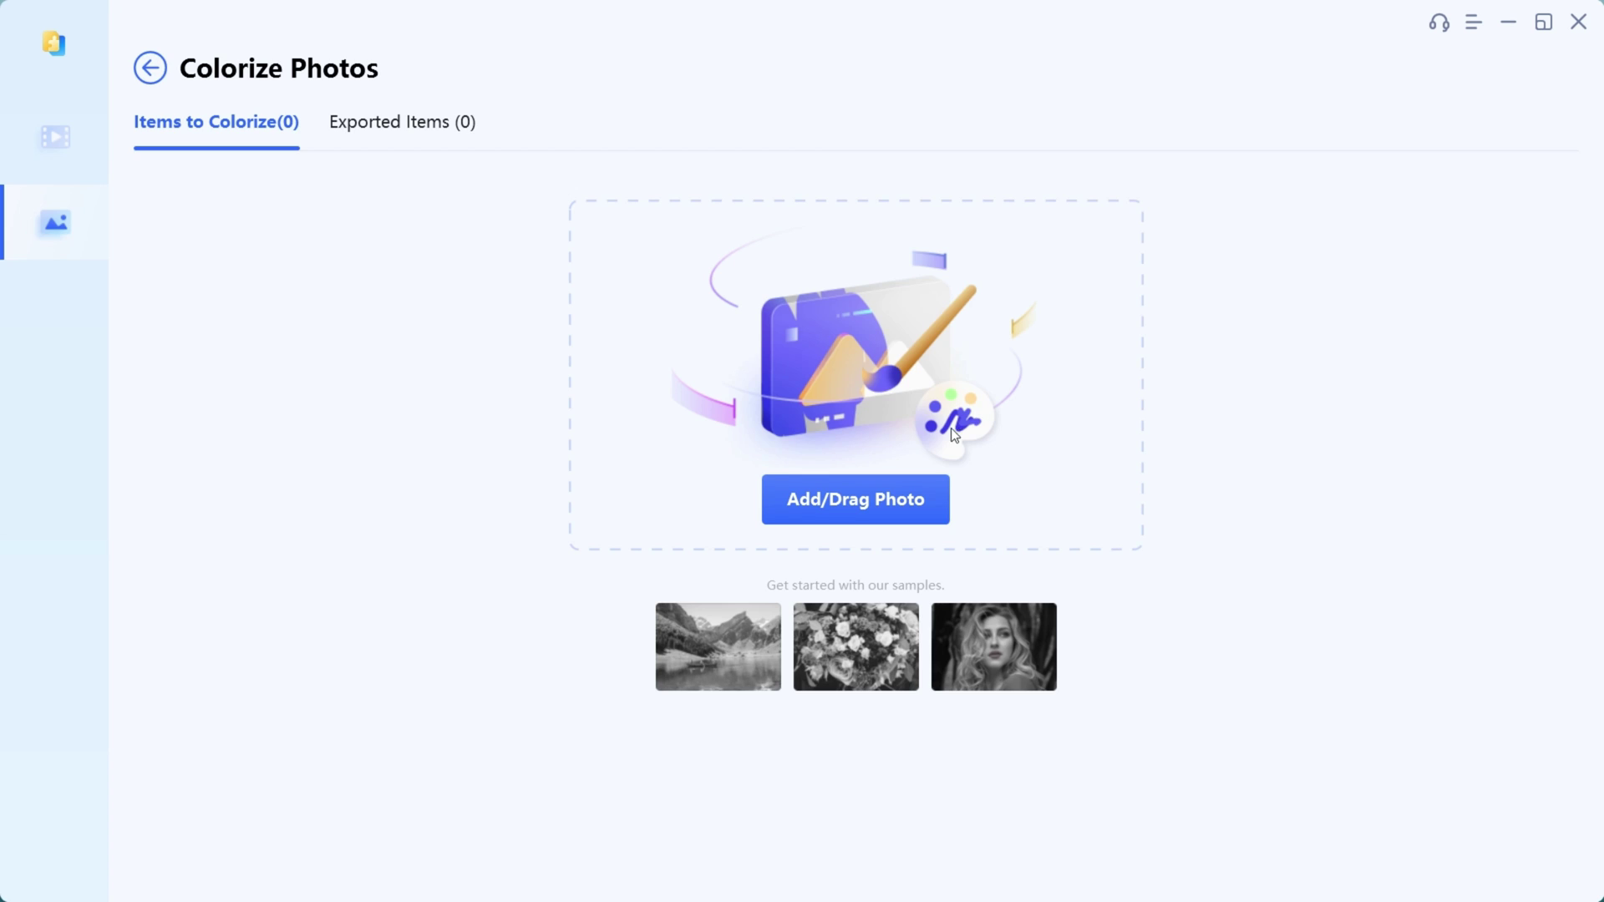
click(848, 500)
scroll(111, 392, down, 2)
click(117, 303)
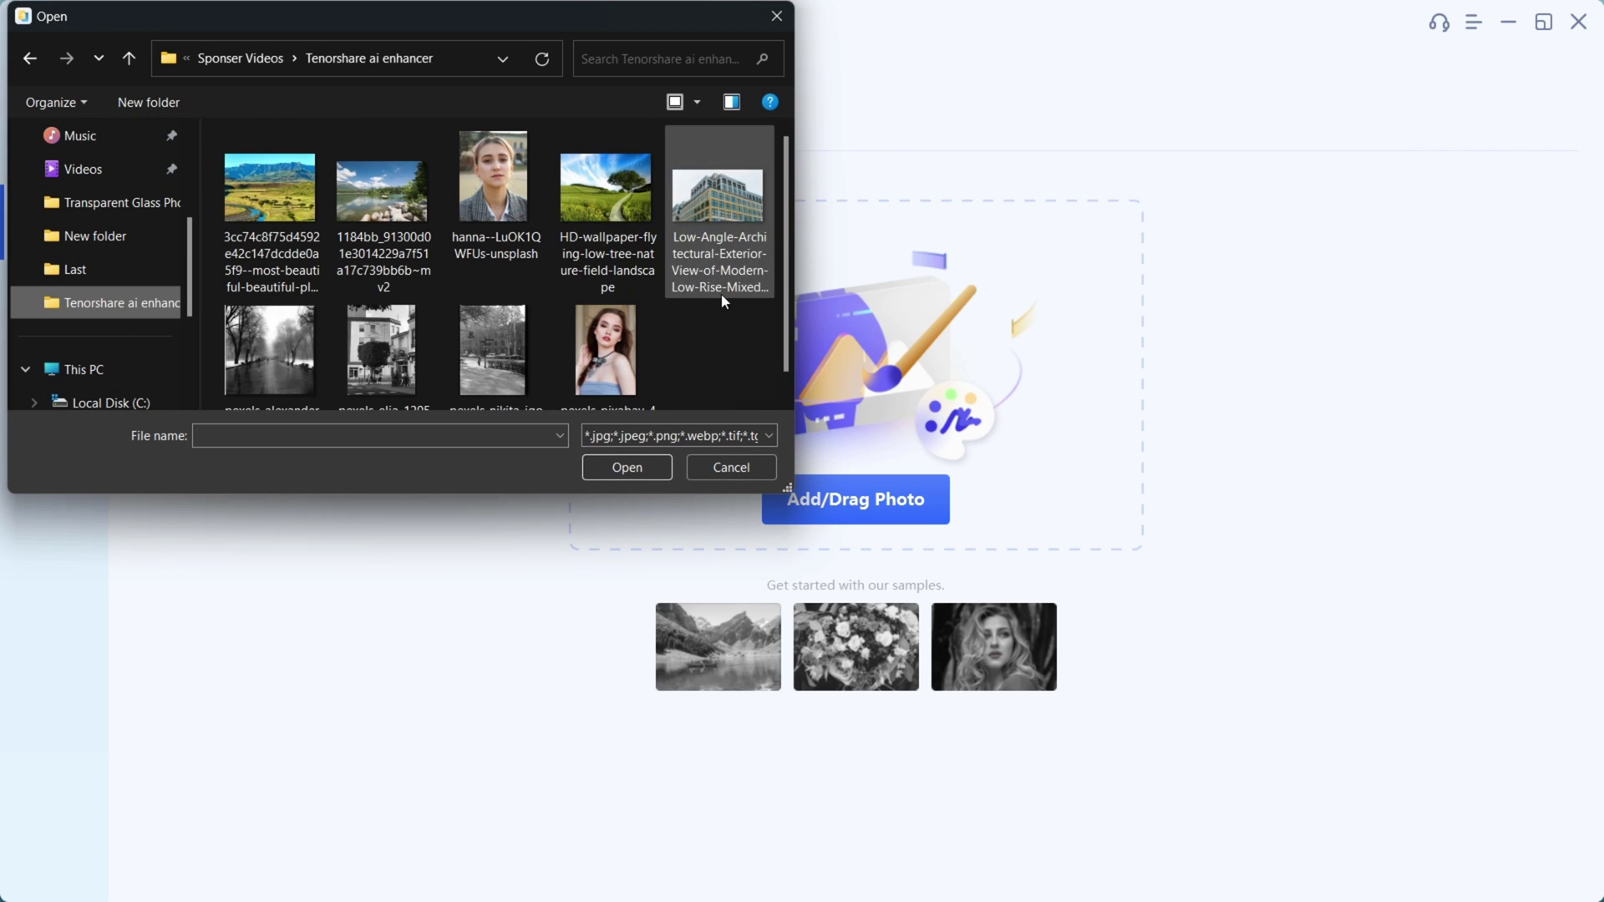
scroll(449, 358, down, 1)
click(451, 351)
ctrl+click(409, 340)
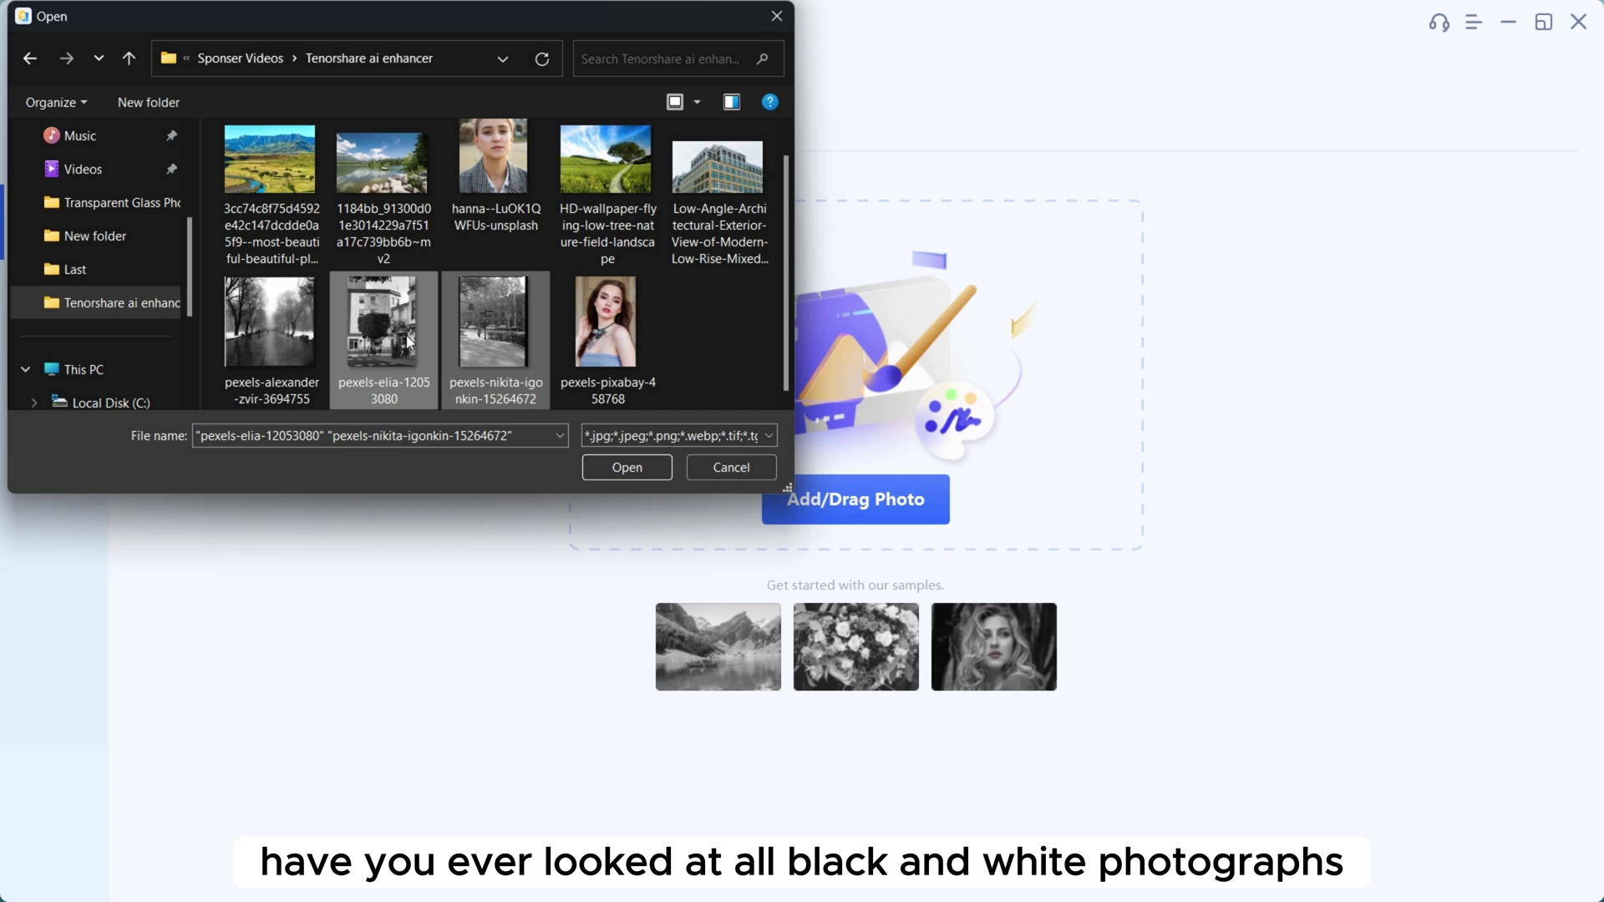
click(629, 473)
click(966, 501)
- View each imported photo and zoom in on the second
click(193, 790)
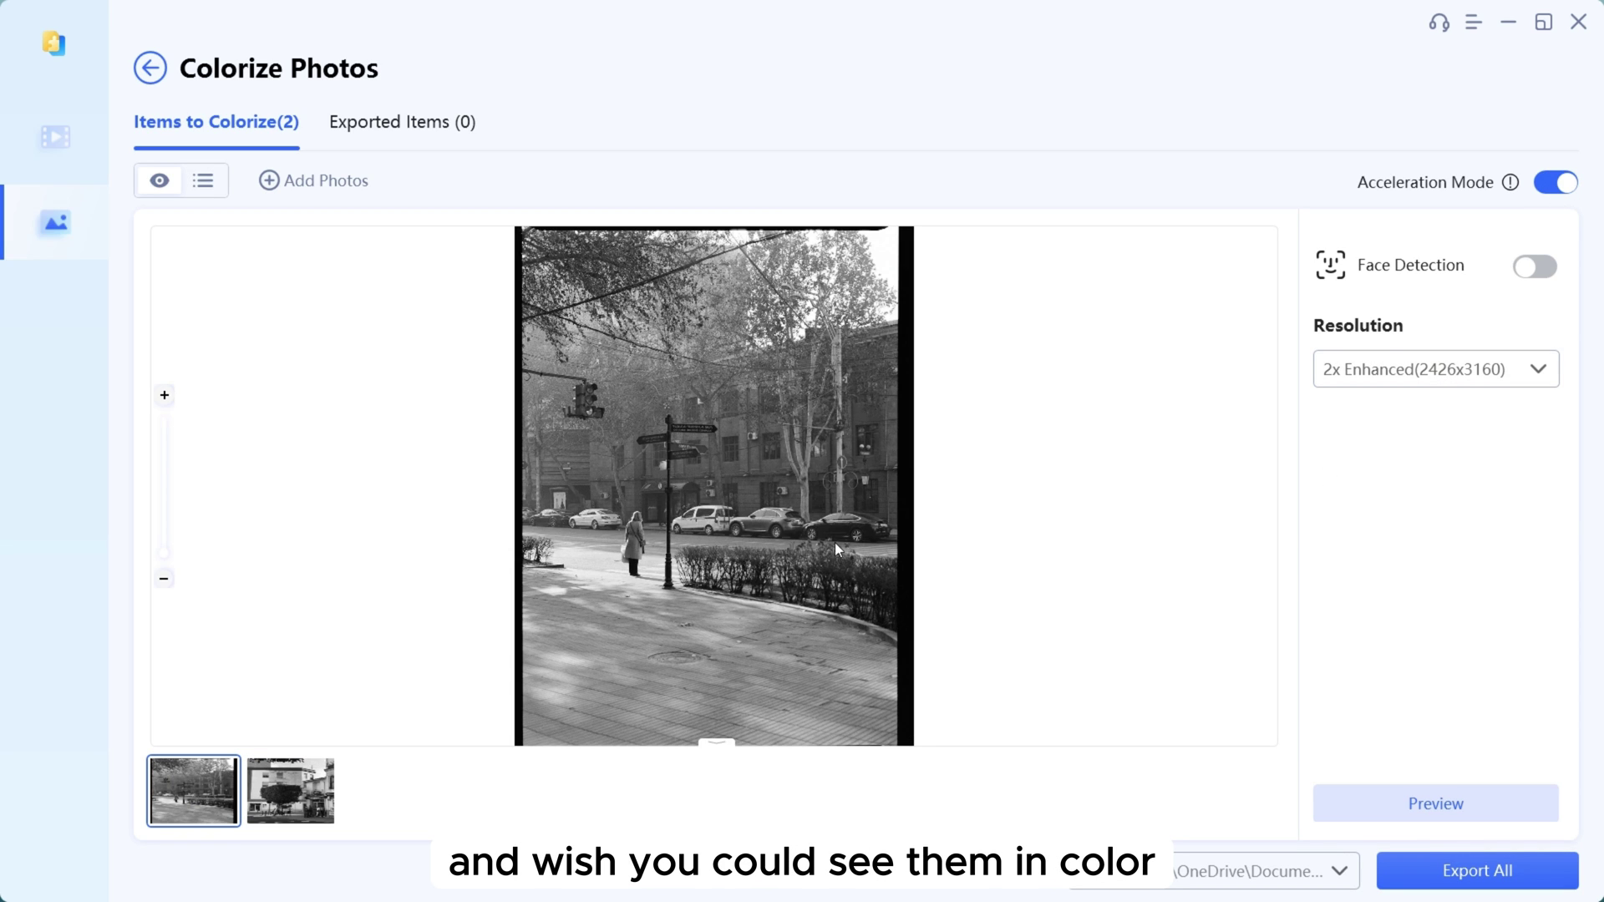
click(291, 791)
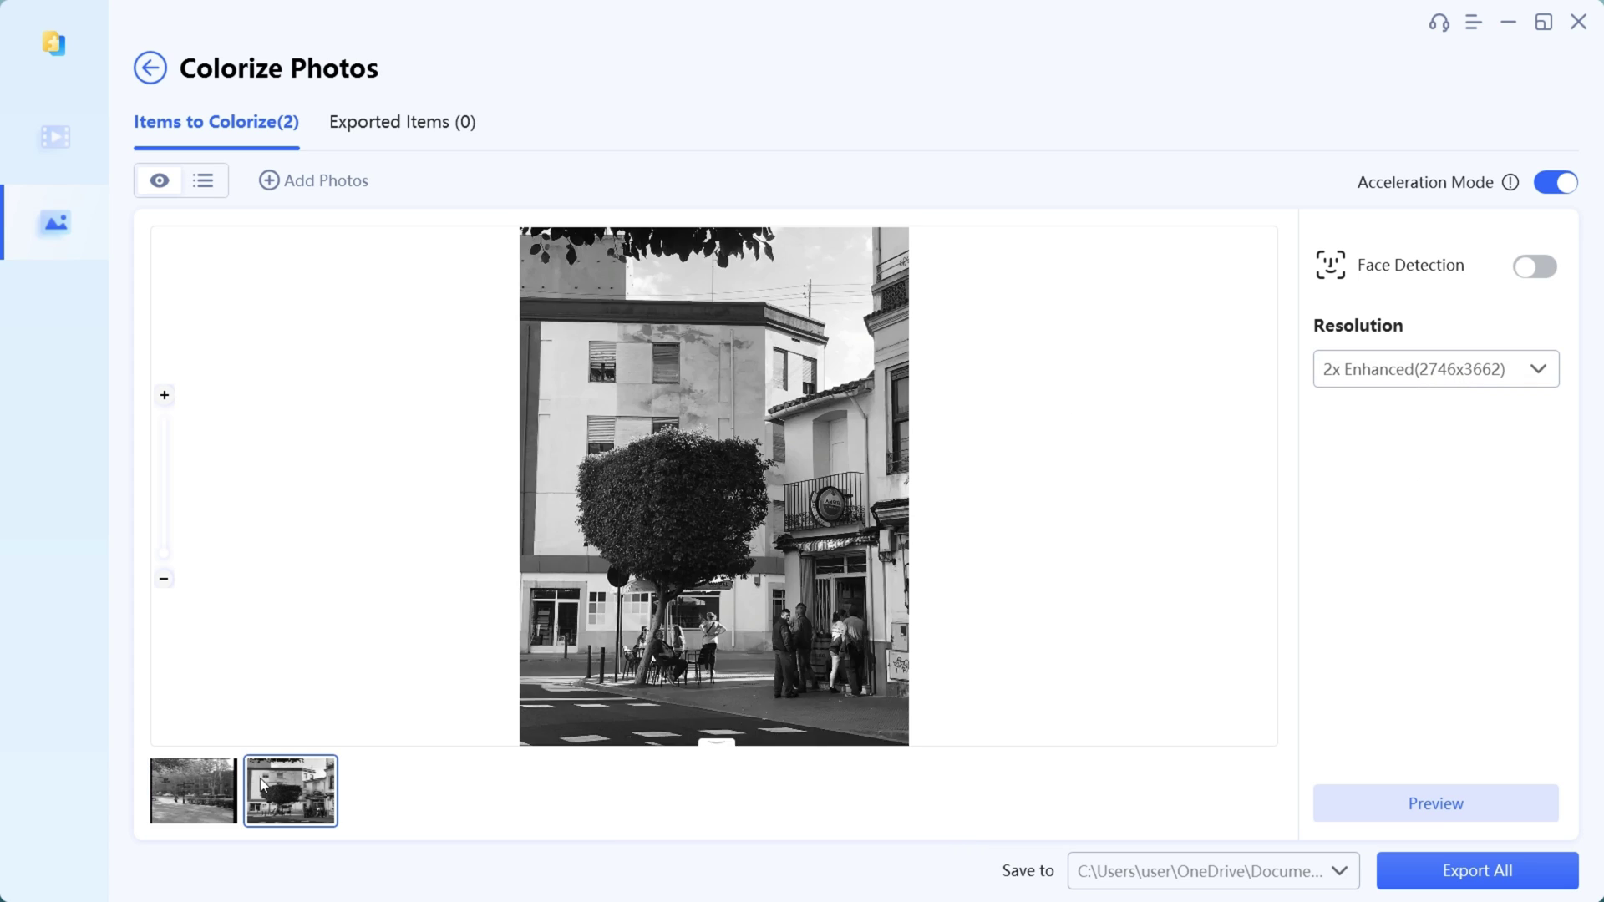
scroll(757, 559, up, 3)
scroll(757, 559, down, 3)
- Generate colorized before/after previews of both street photos, zooming and panning the first
click(193, 790)
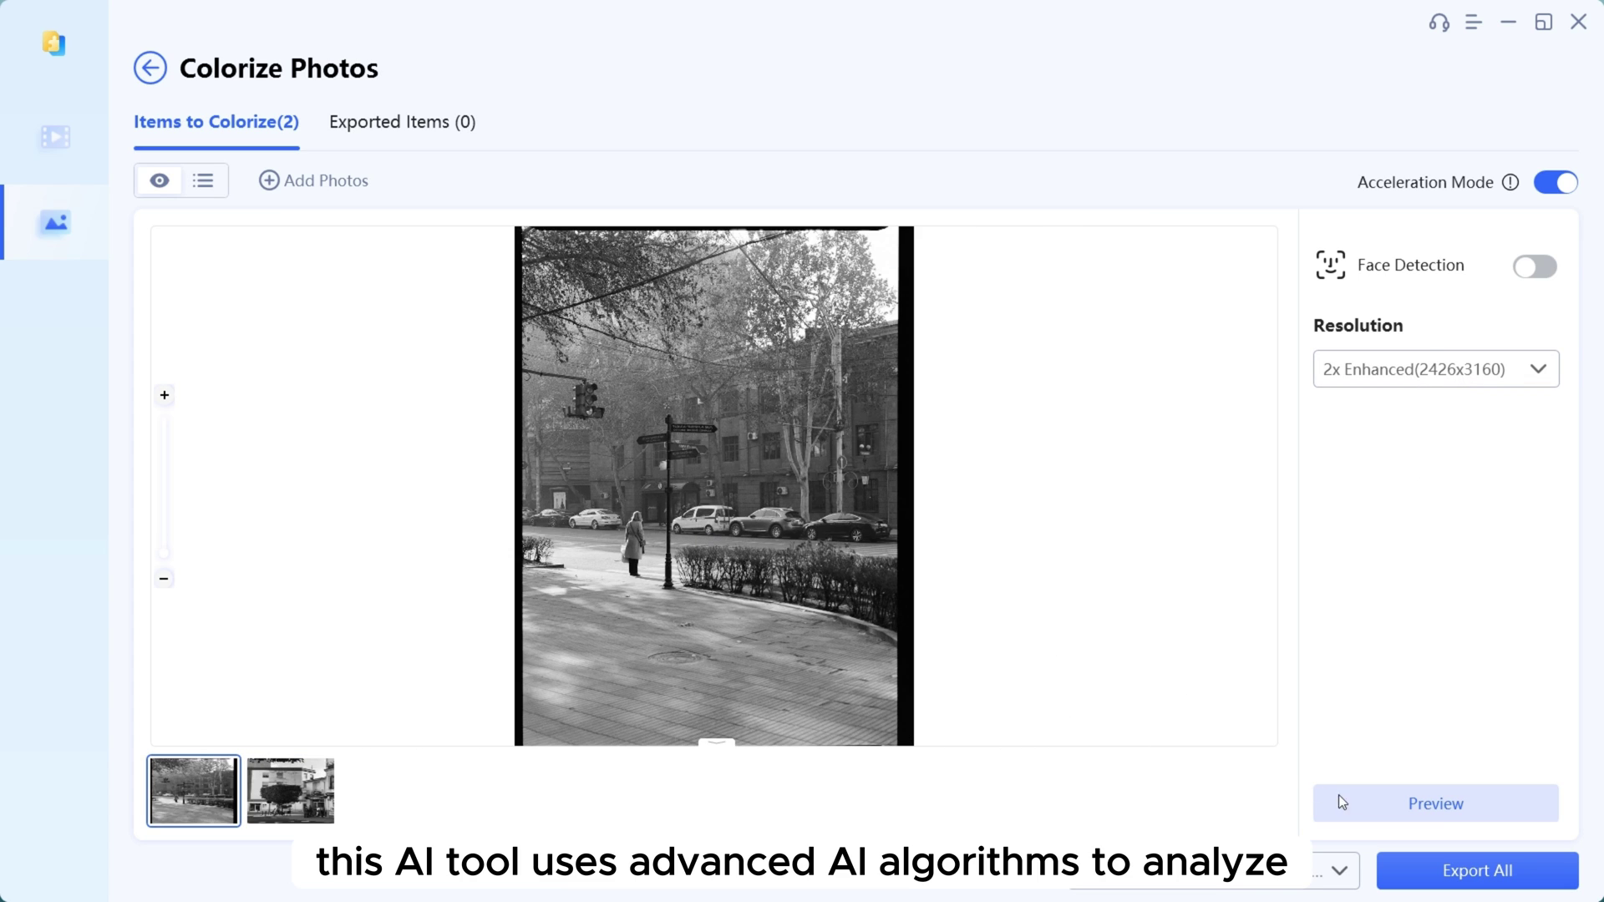
click(1362, 797)
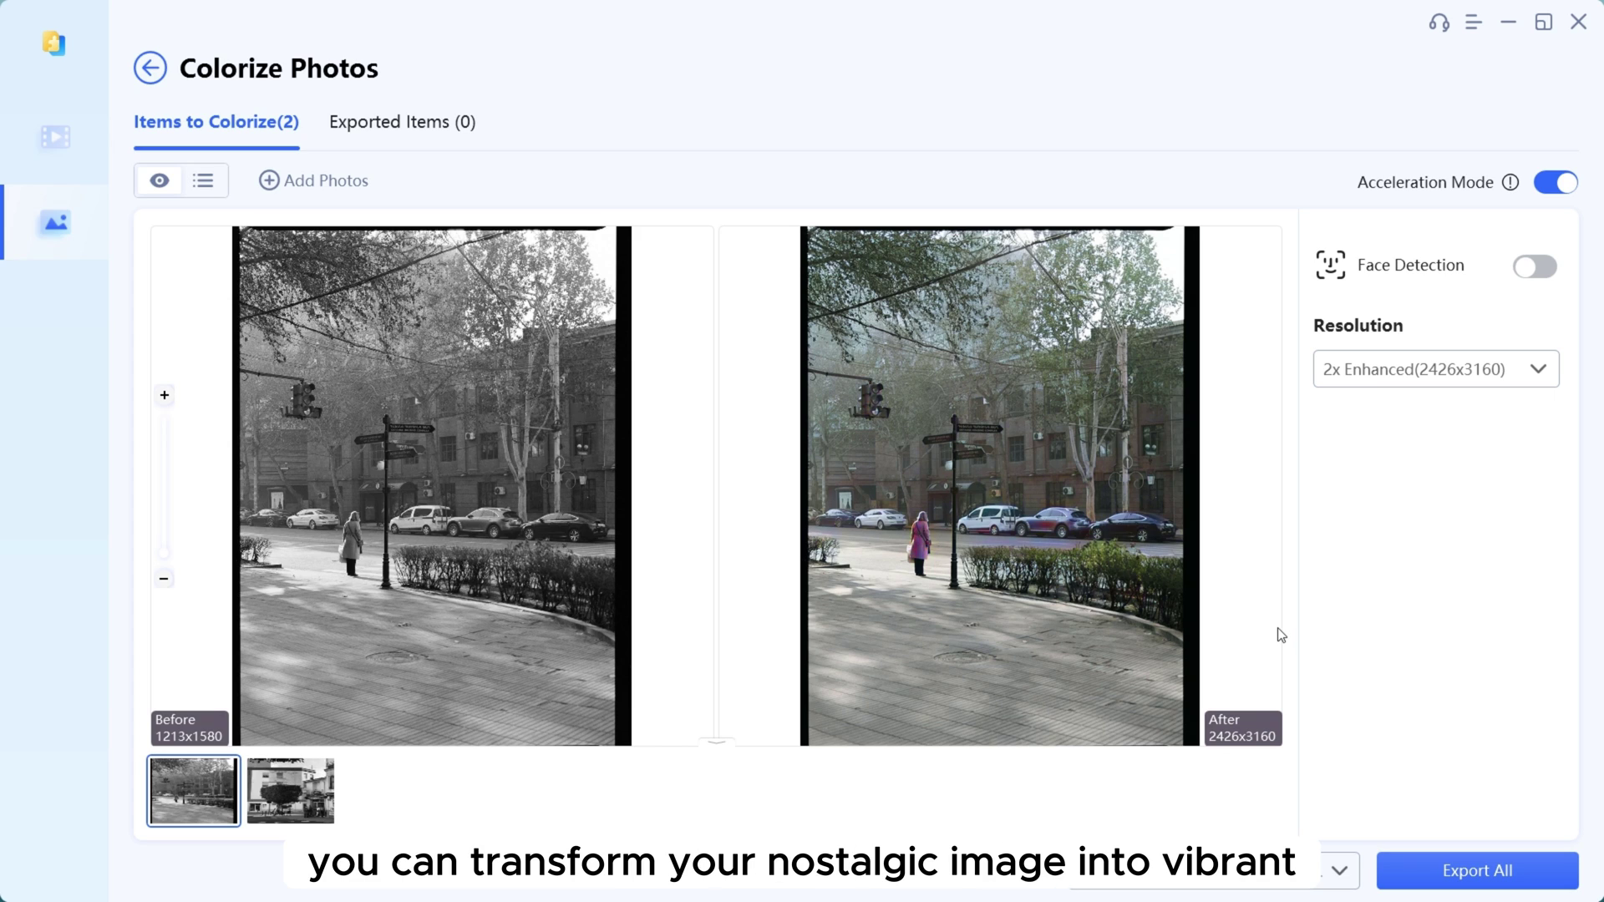
scroll(974, 506, up, 2)
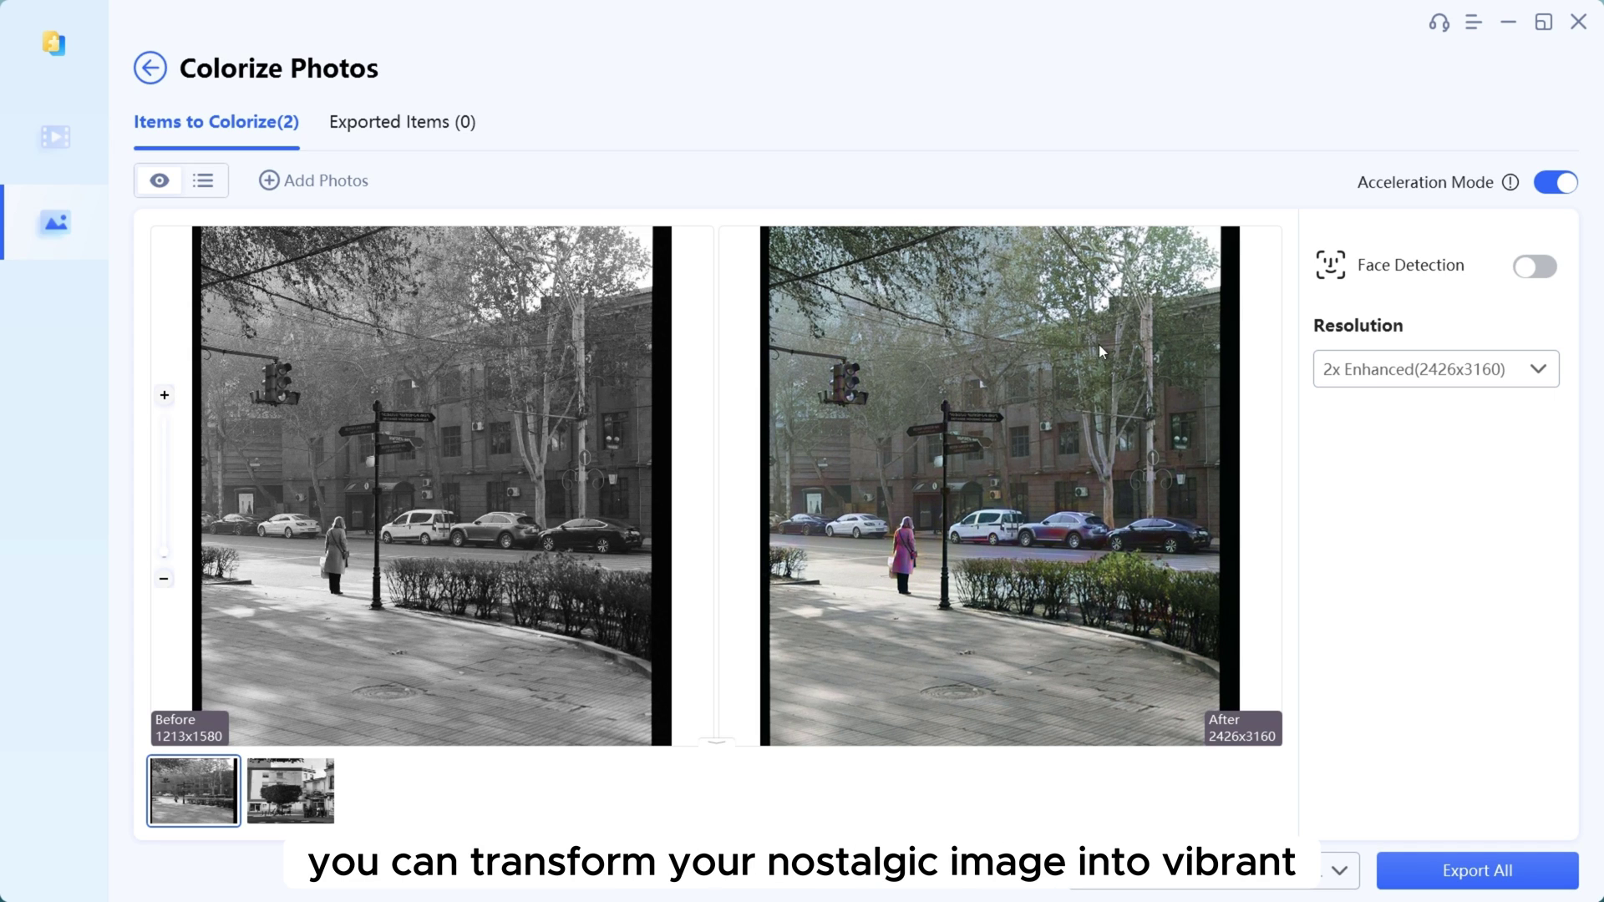
scroll(1091, 545, up, 1)
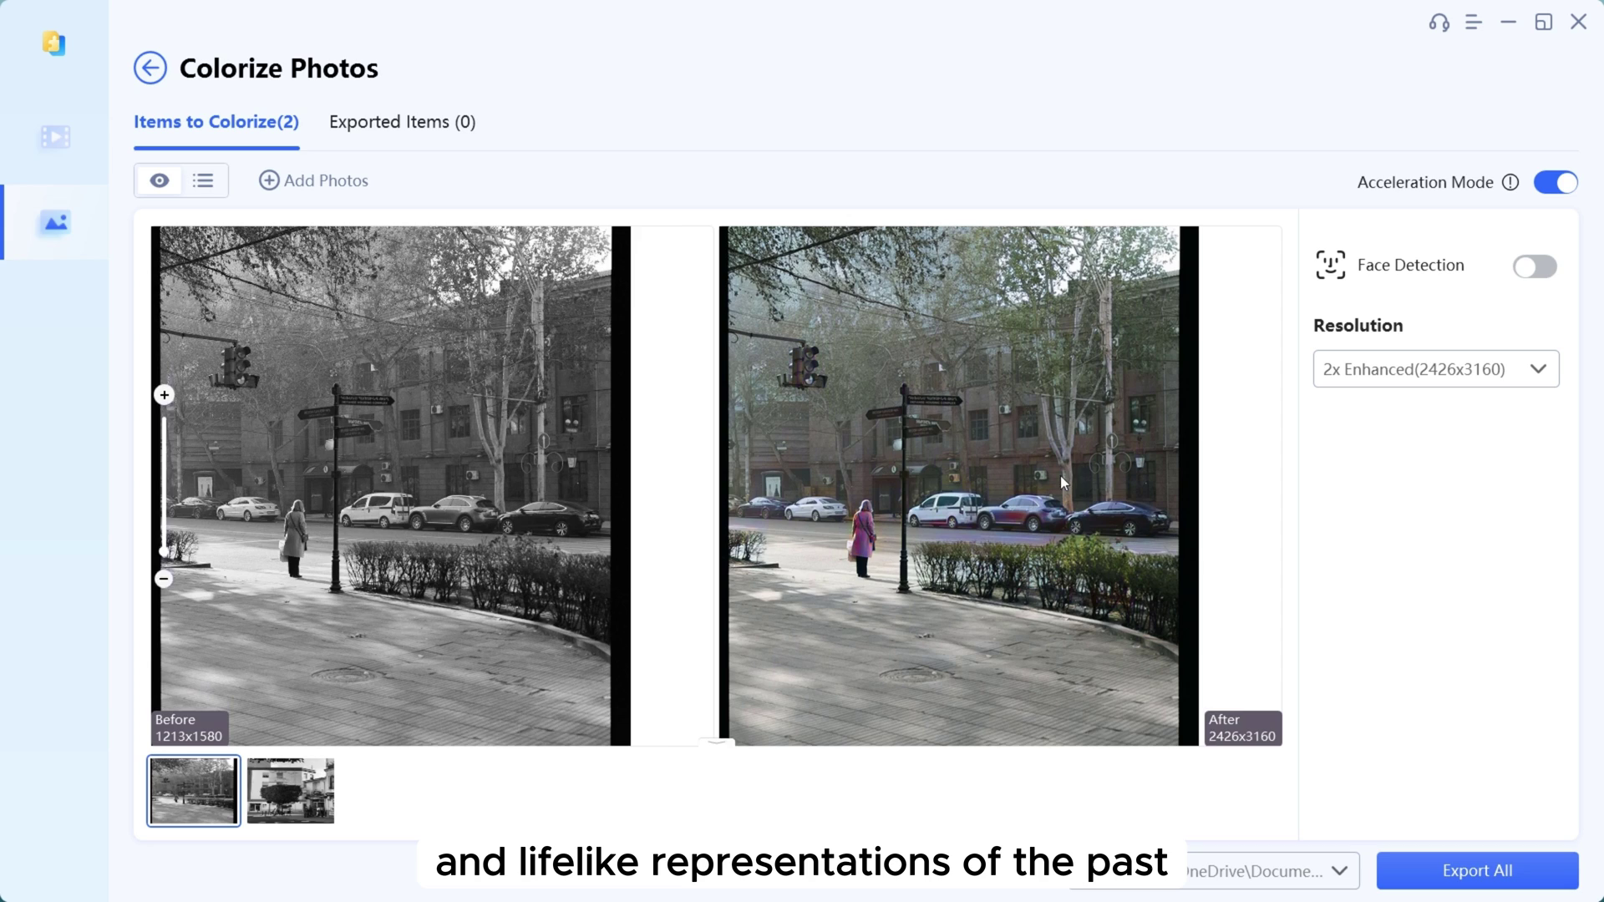
scroll(1060, 474, down, 1)
drag(973, 535, 1016, 525)
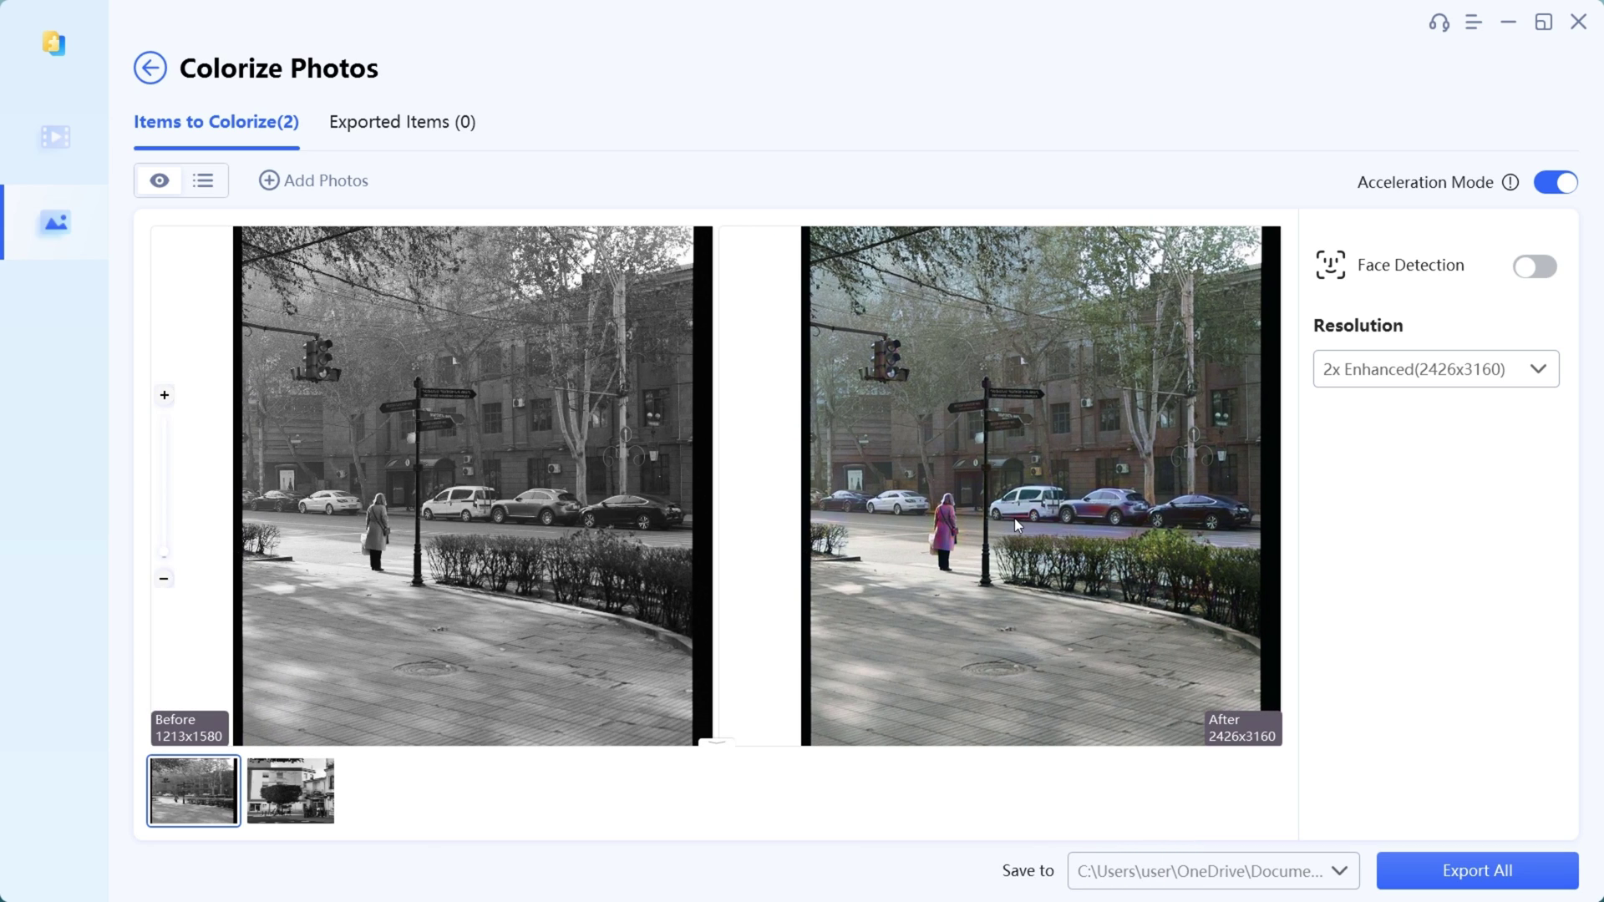
click(322, 809)
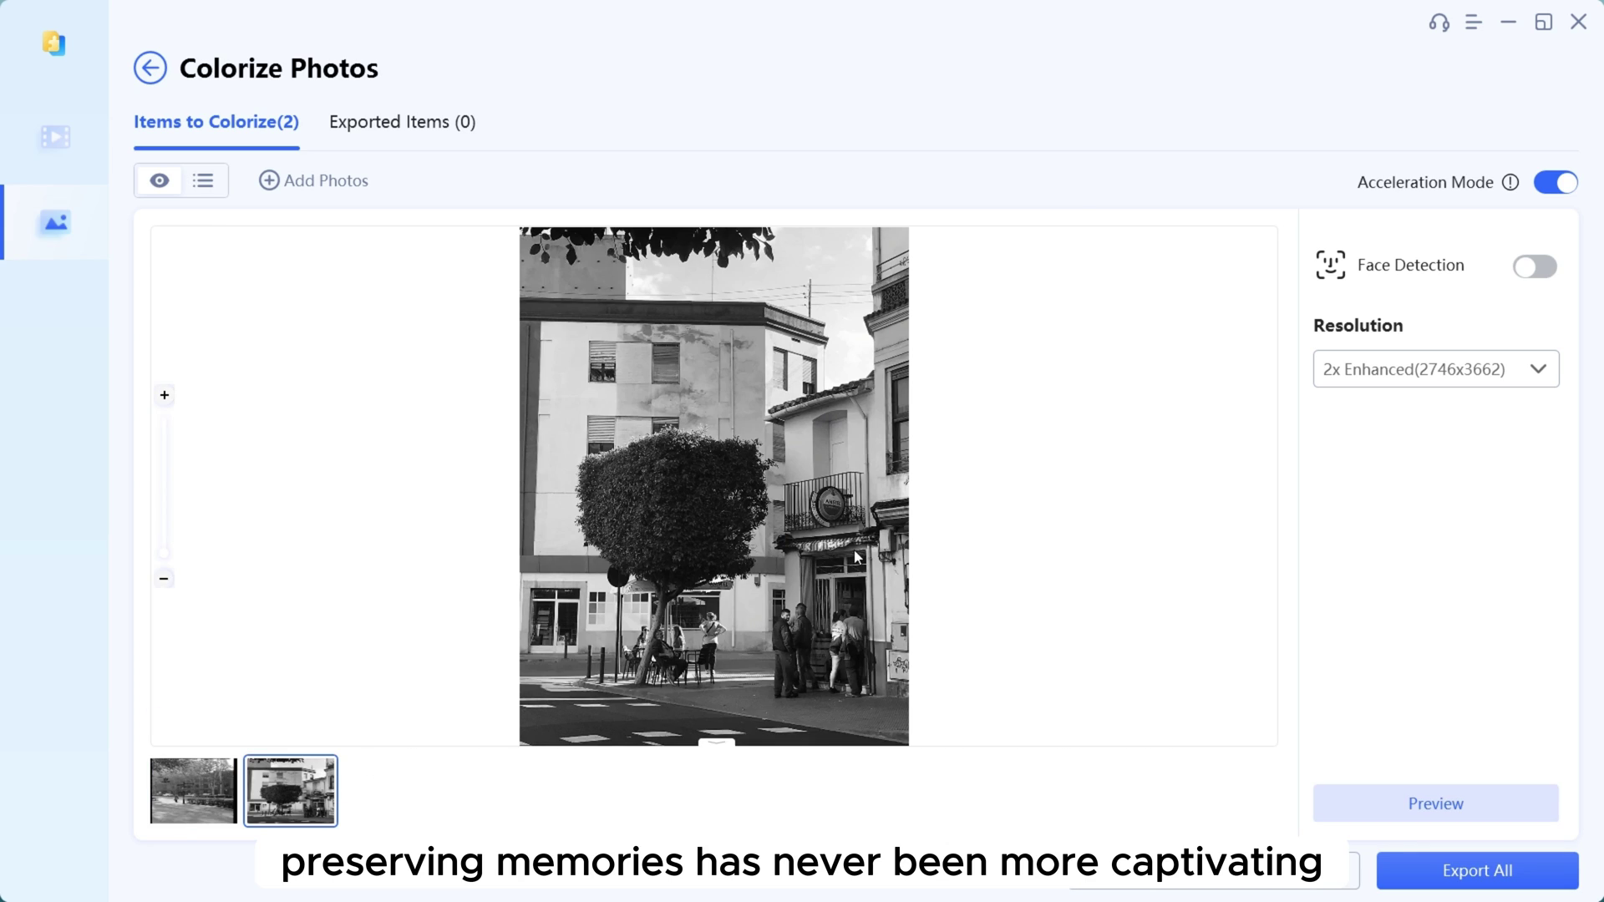
click(1455, 807)
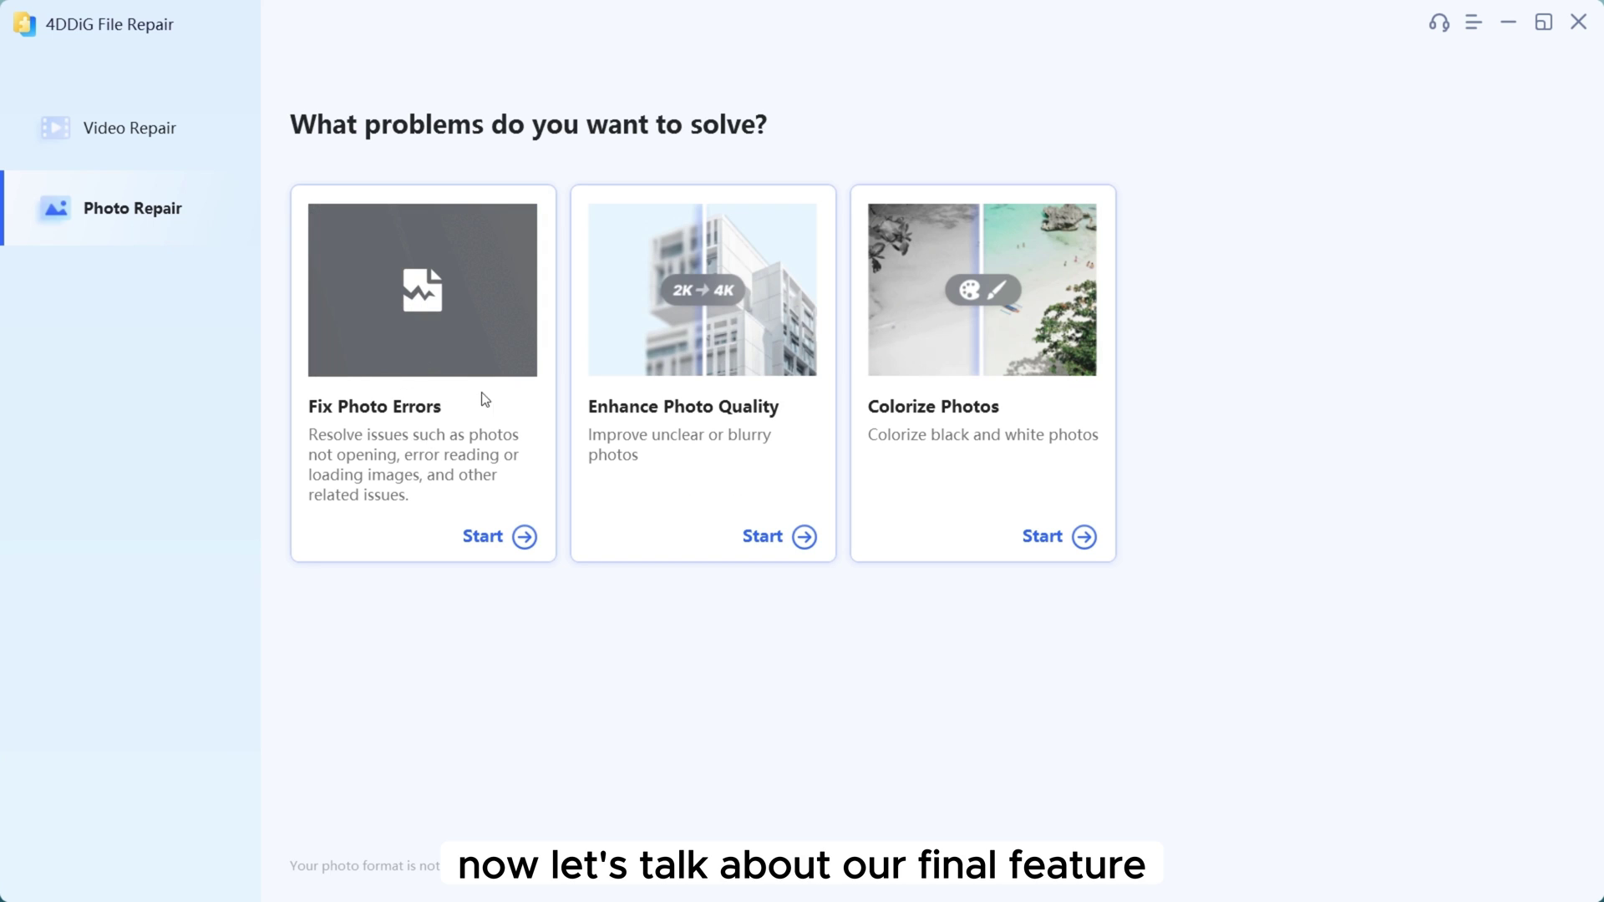
- Queue pexels-alexander-zvir-3694755.jpg in Fix Photo Errors, then clear the repair list
click(502, 536)
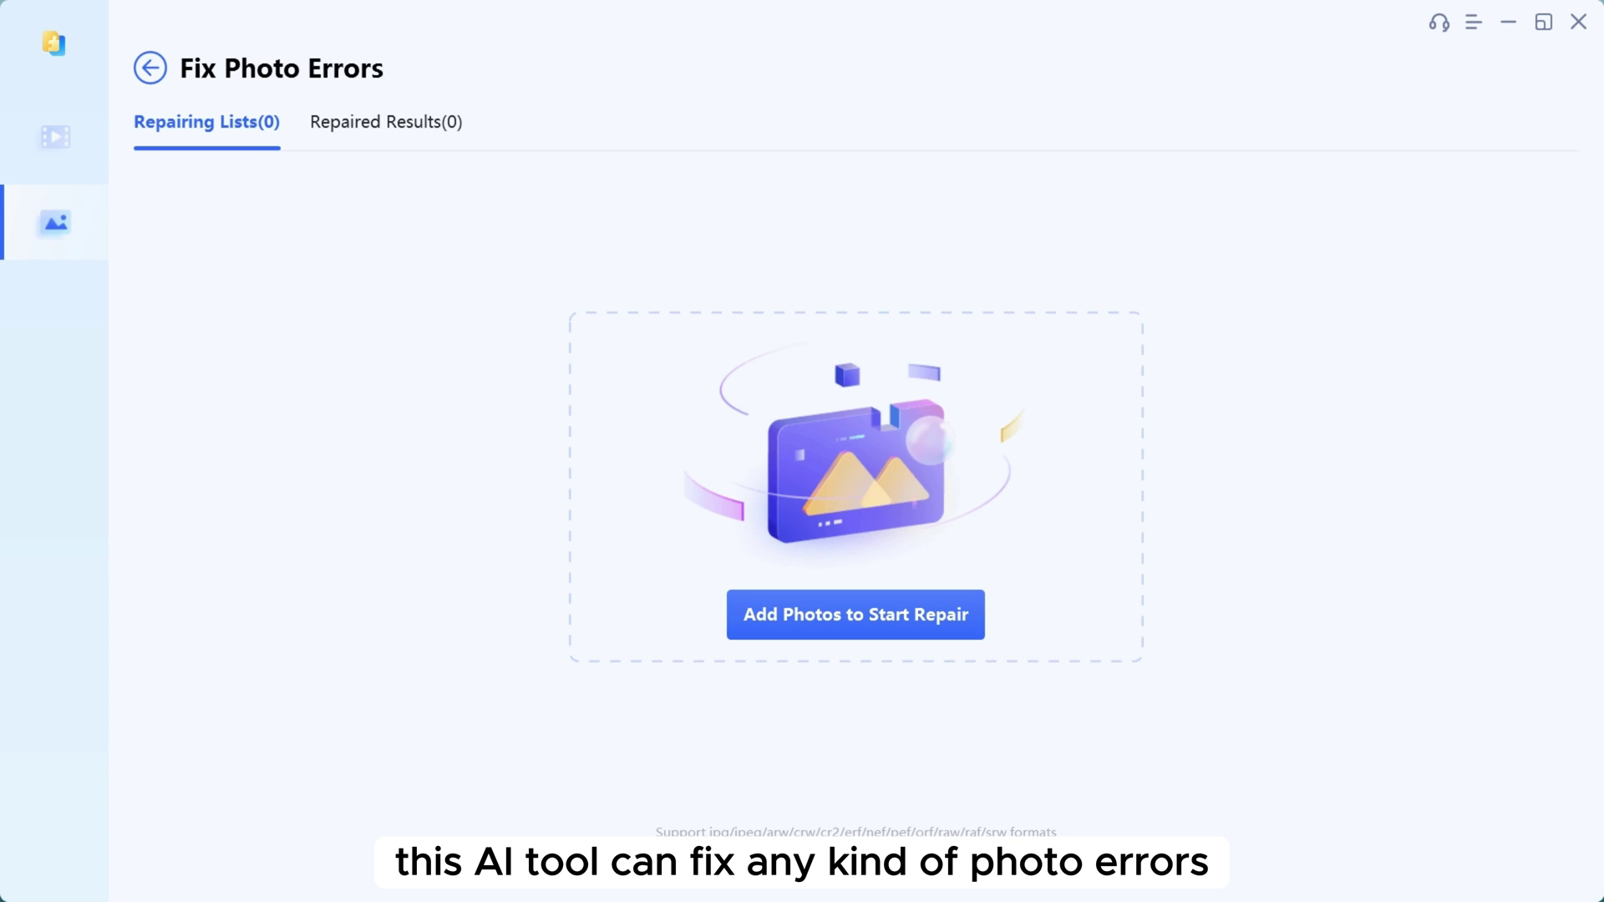
click(807, 603)
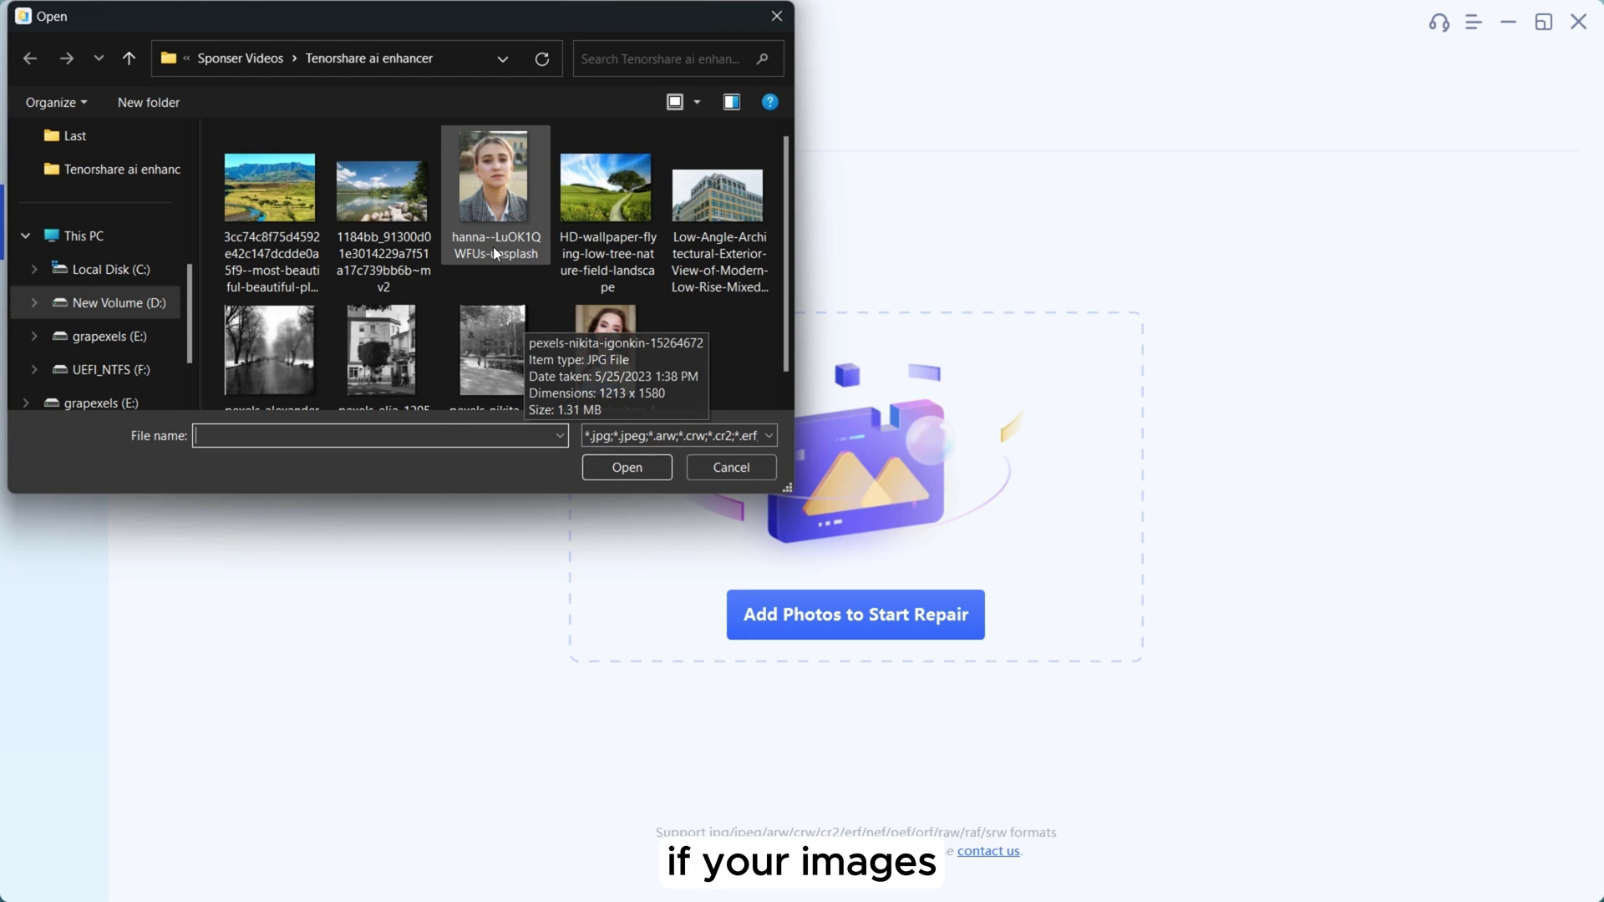
double_click(308, 374)
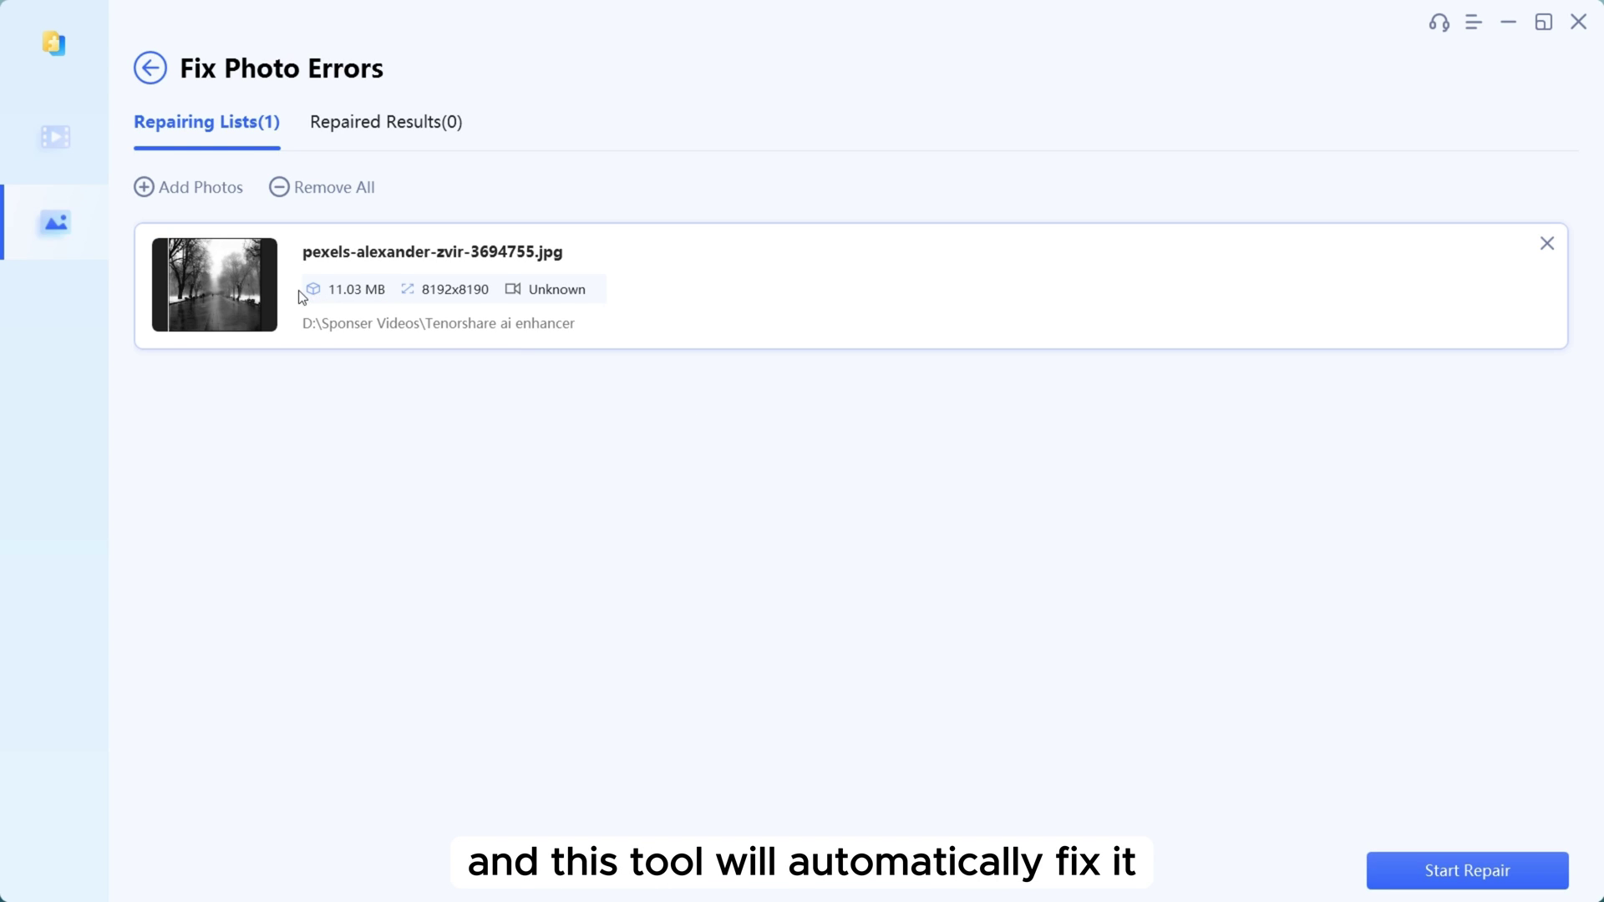
click(1547, 243)
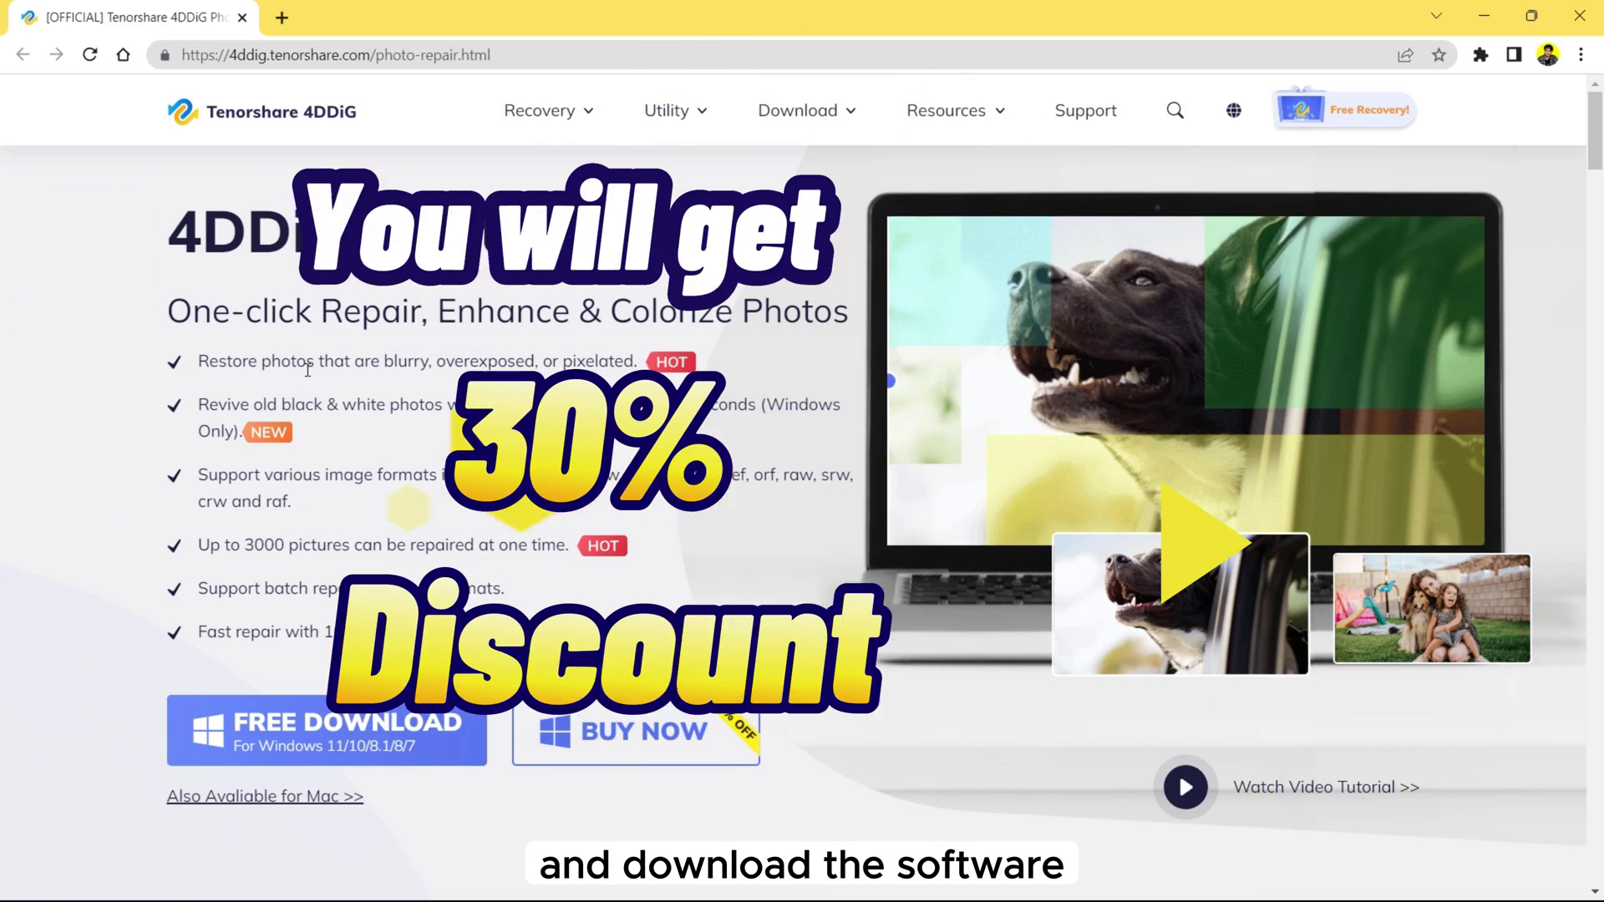
- Scroll the photo-repair.html page past the AI enhancement and colorizing sections to the FAQs
scroll(357, 580, down, 1)
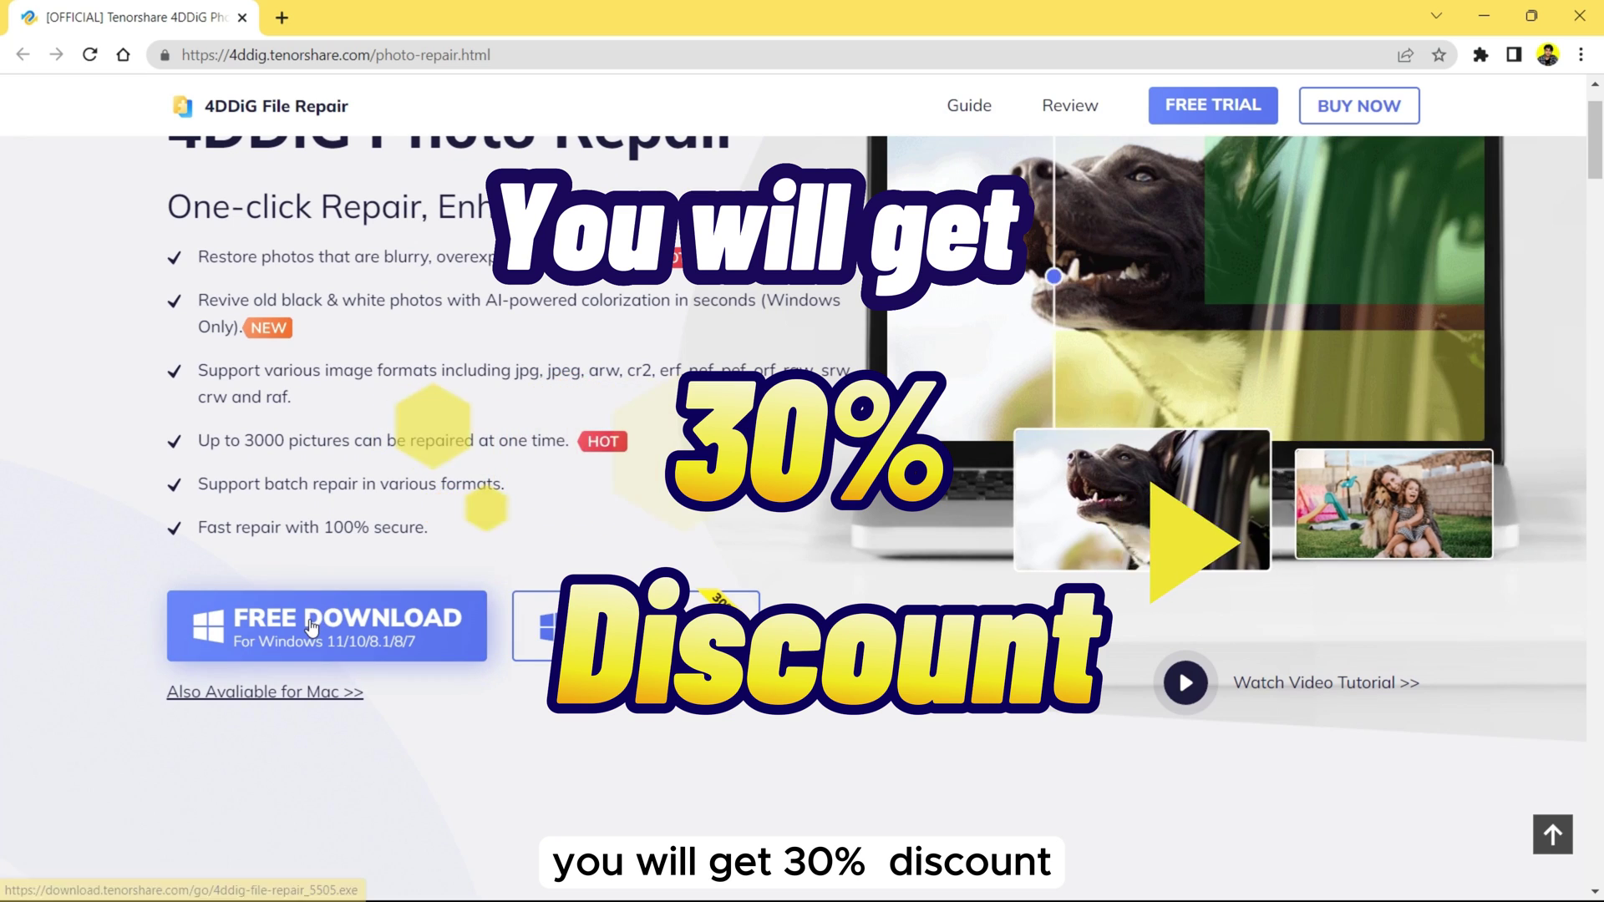
scroll(357, 582, down, 6)
scroll(314, 616, down, 7)
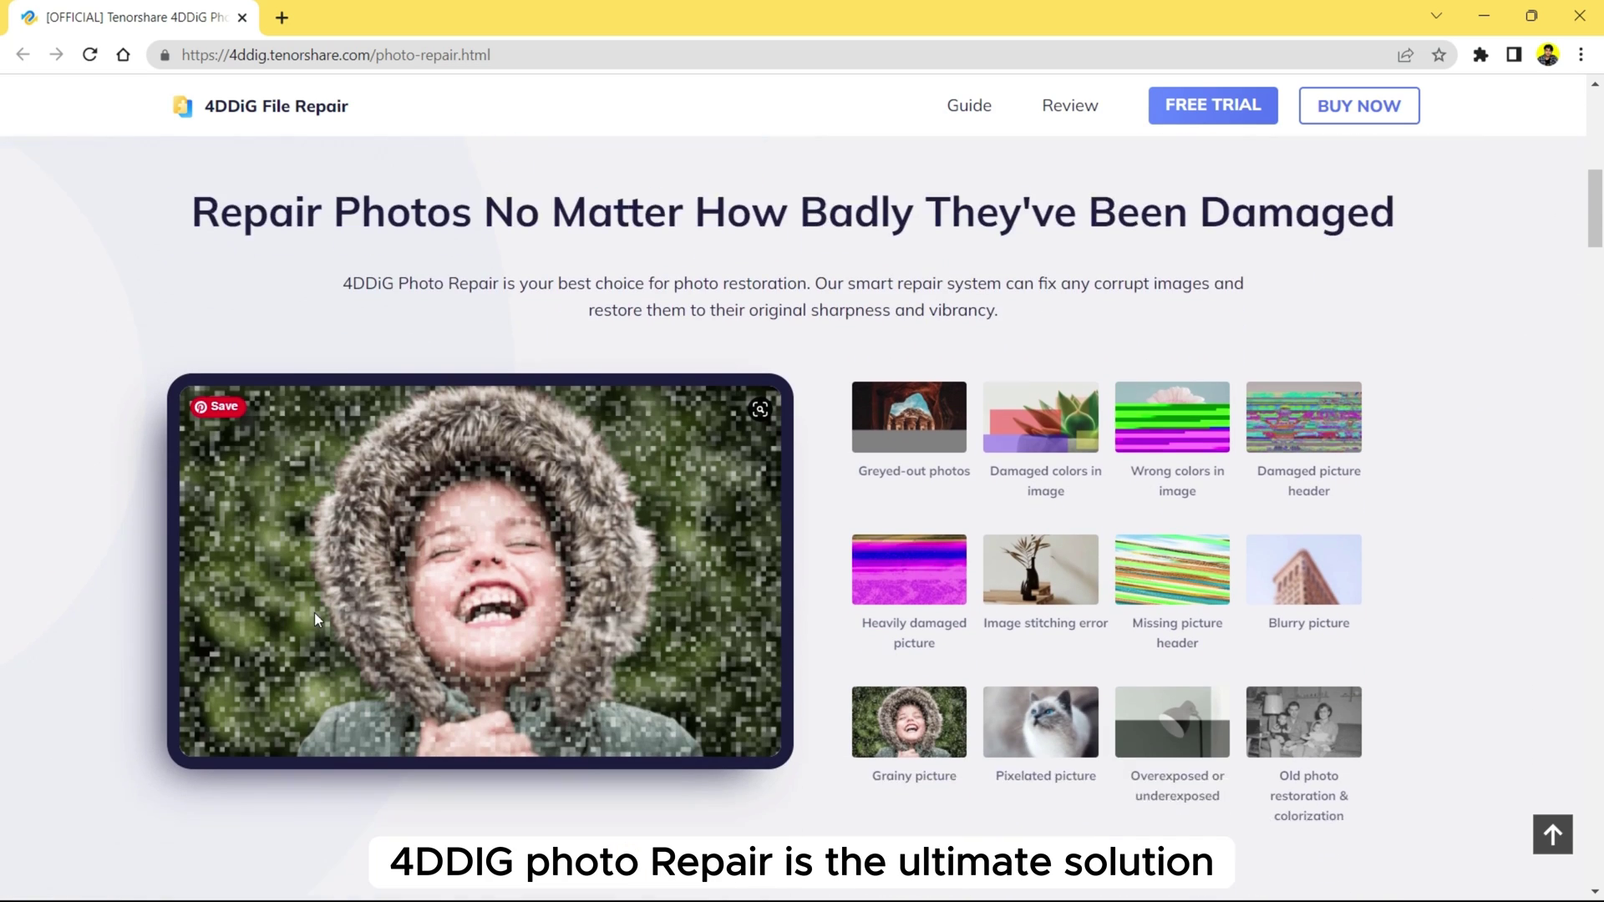
scroll(316, 619, down, 4)
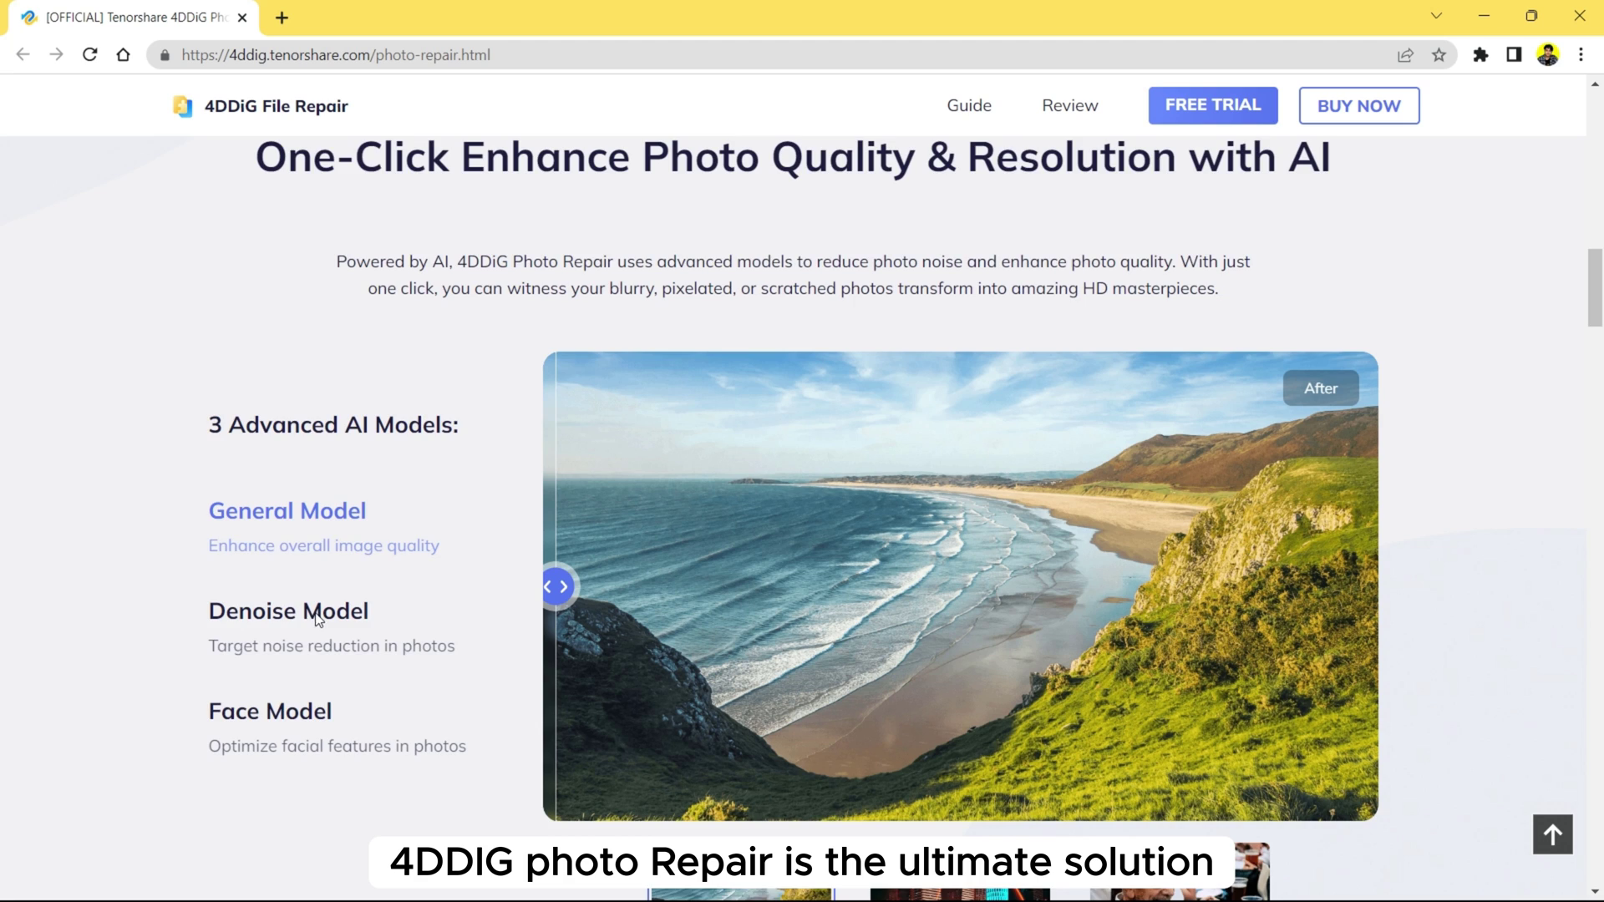
scroll(318, 613, down, 1)
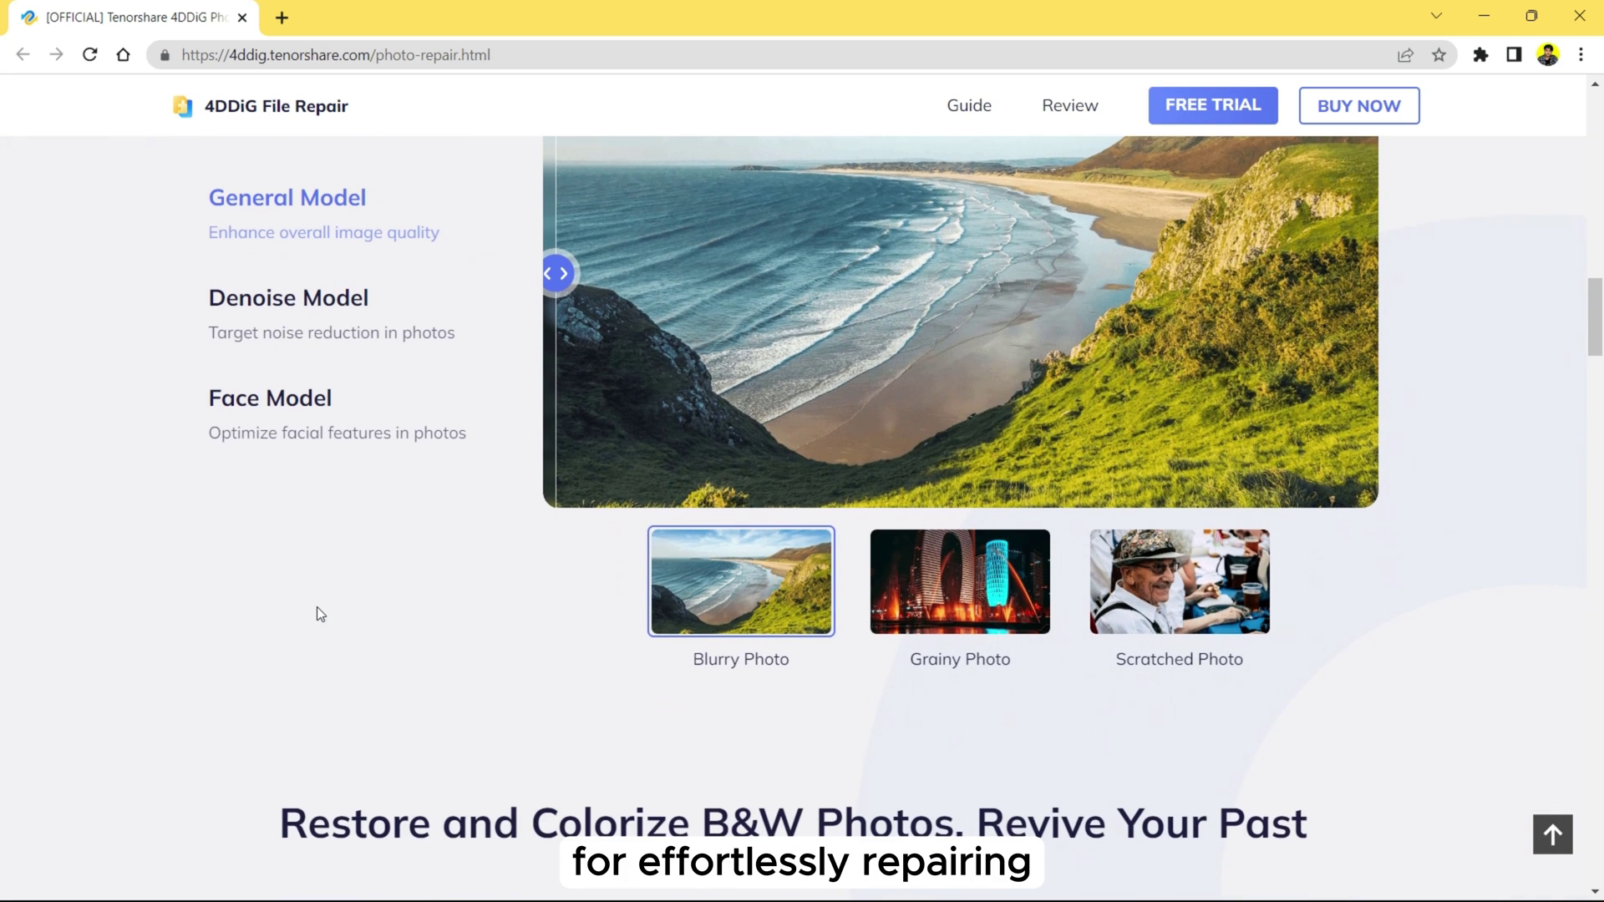
scroll(318, 614, down, 4)
scroll(318, 612, down, 4)
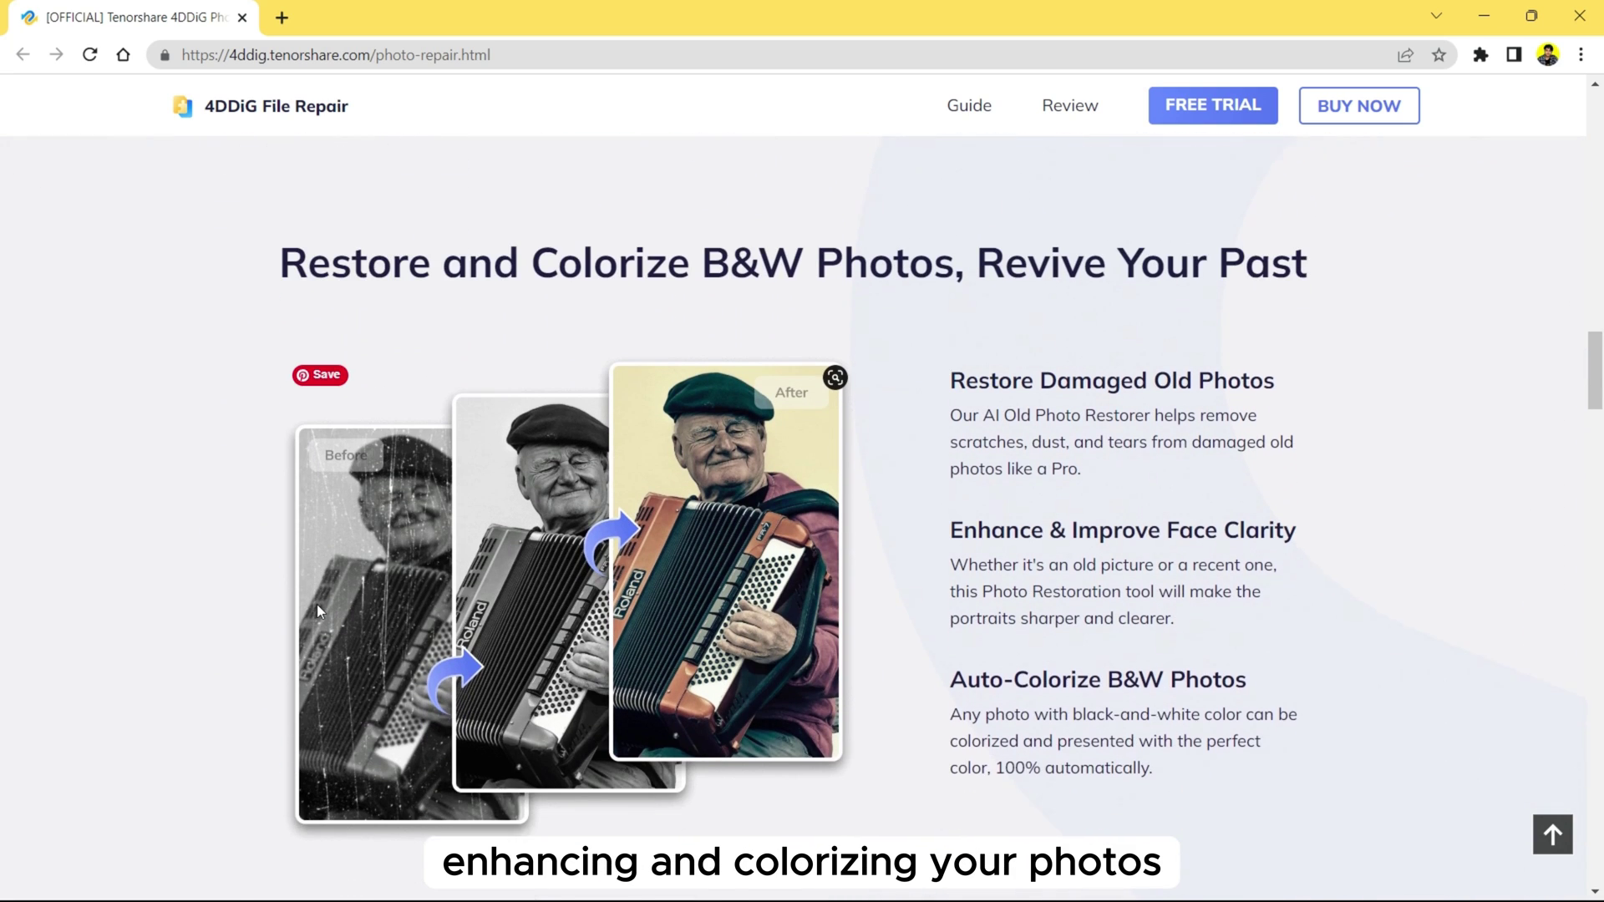
scroll(317, 611, up, 1)
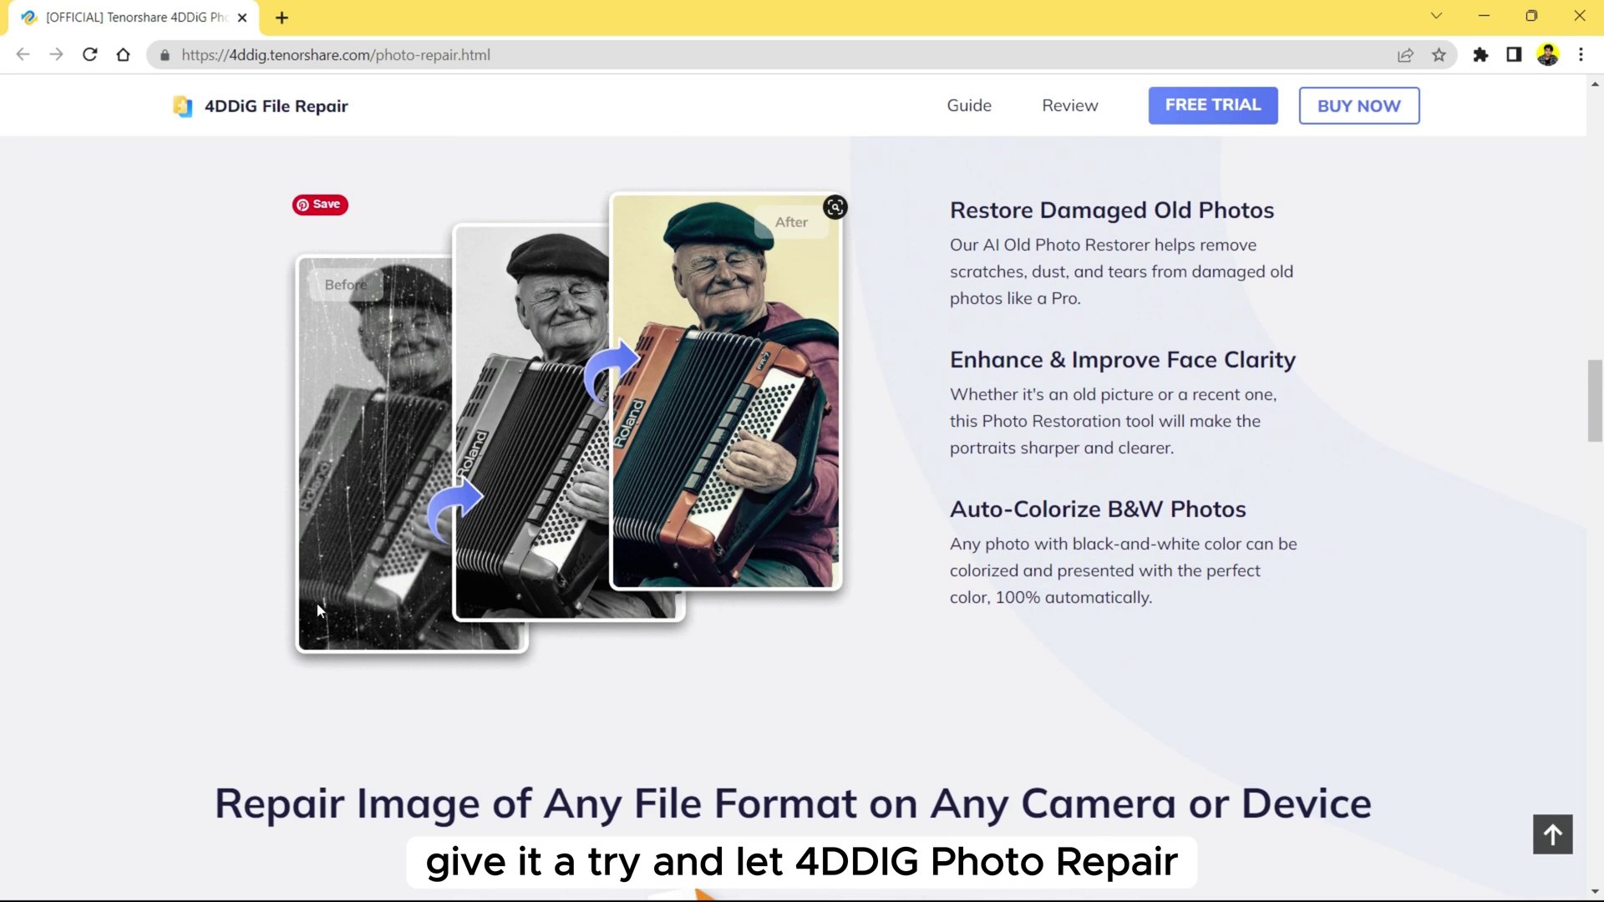
scroll(317, 604, down, 7)
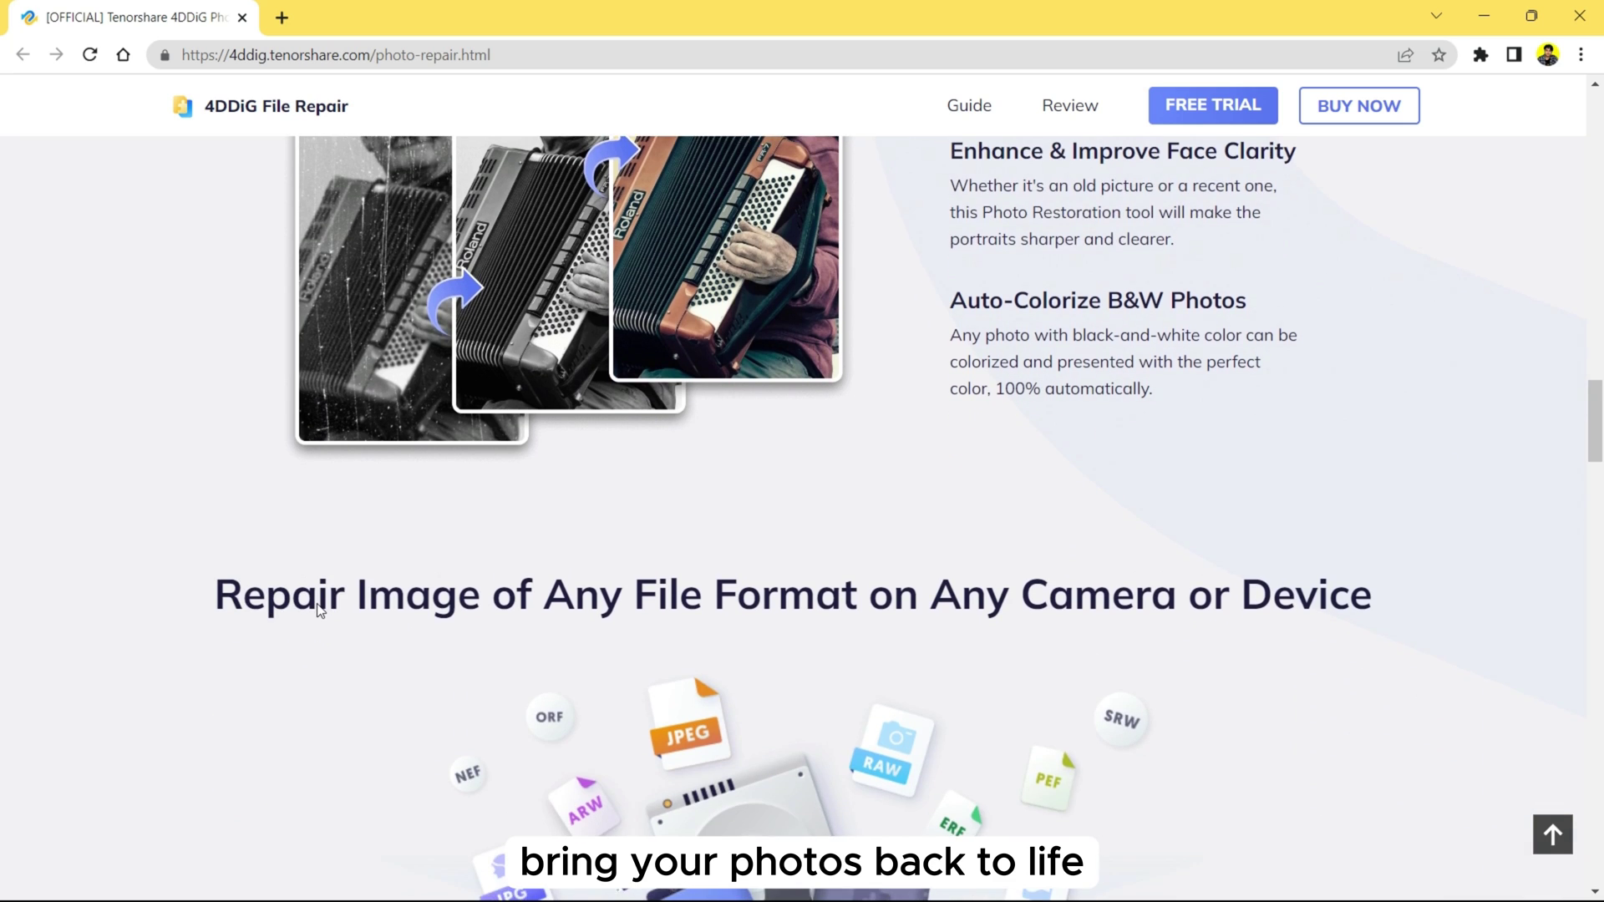
scroll(318, 599, down, 15)
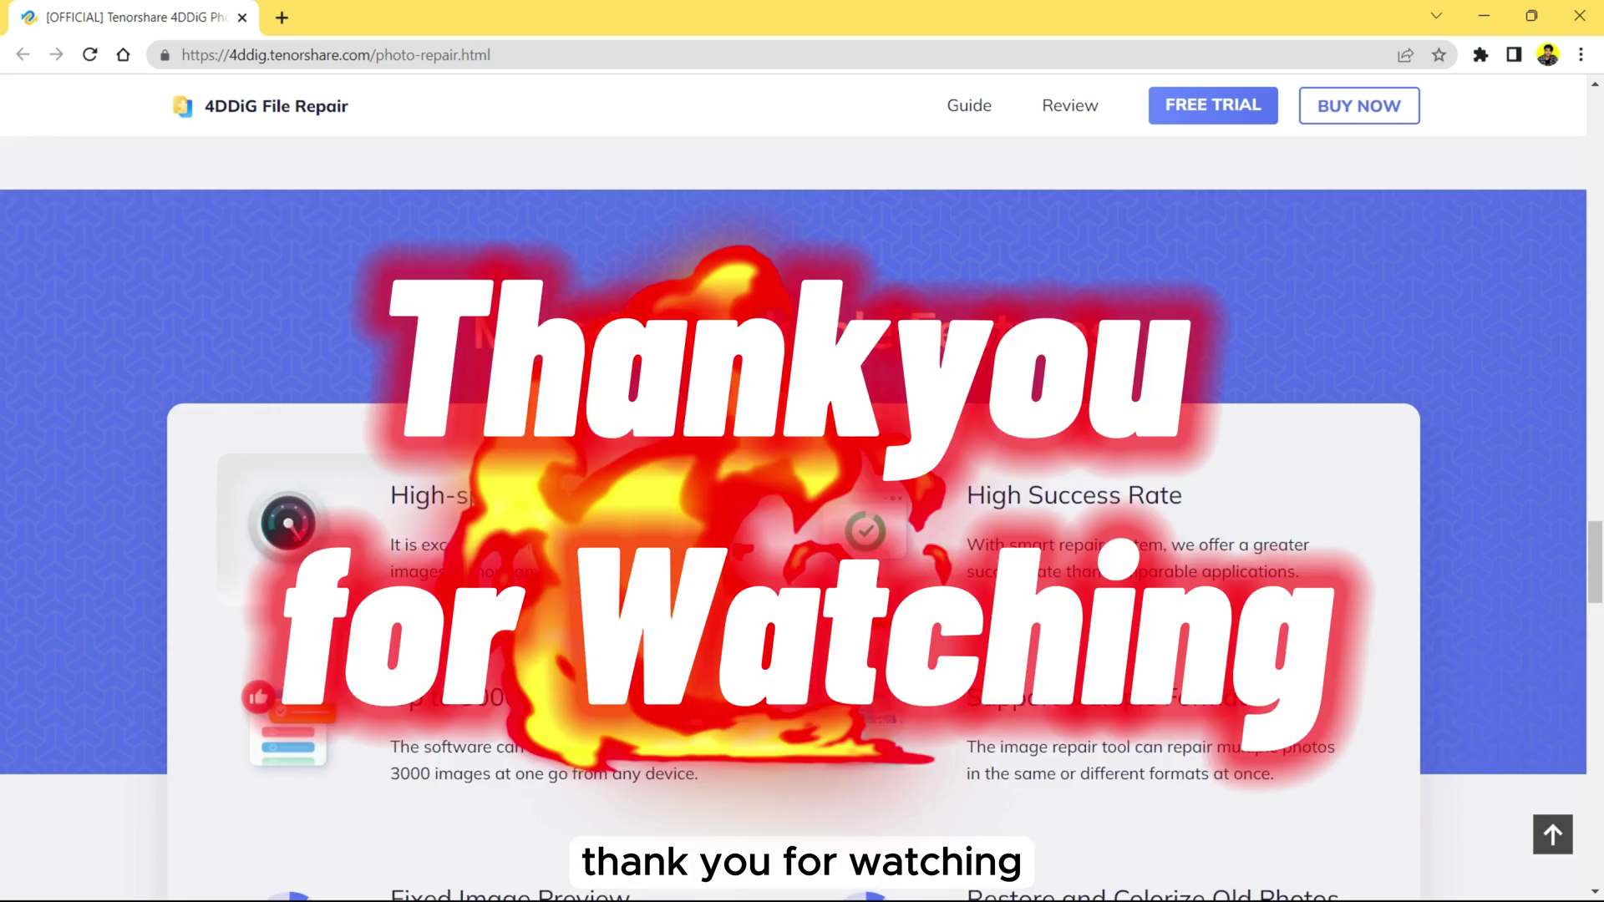
scroll(318, 607, down, 10)
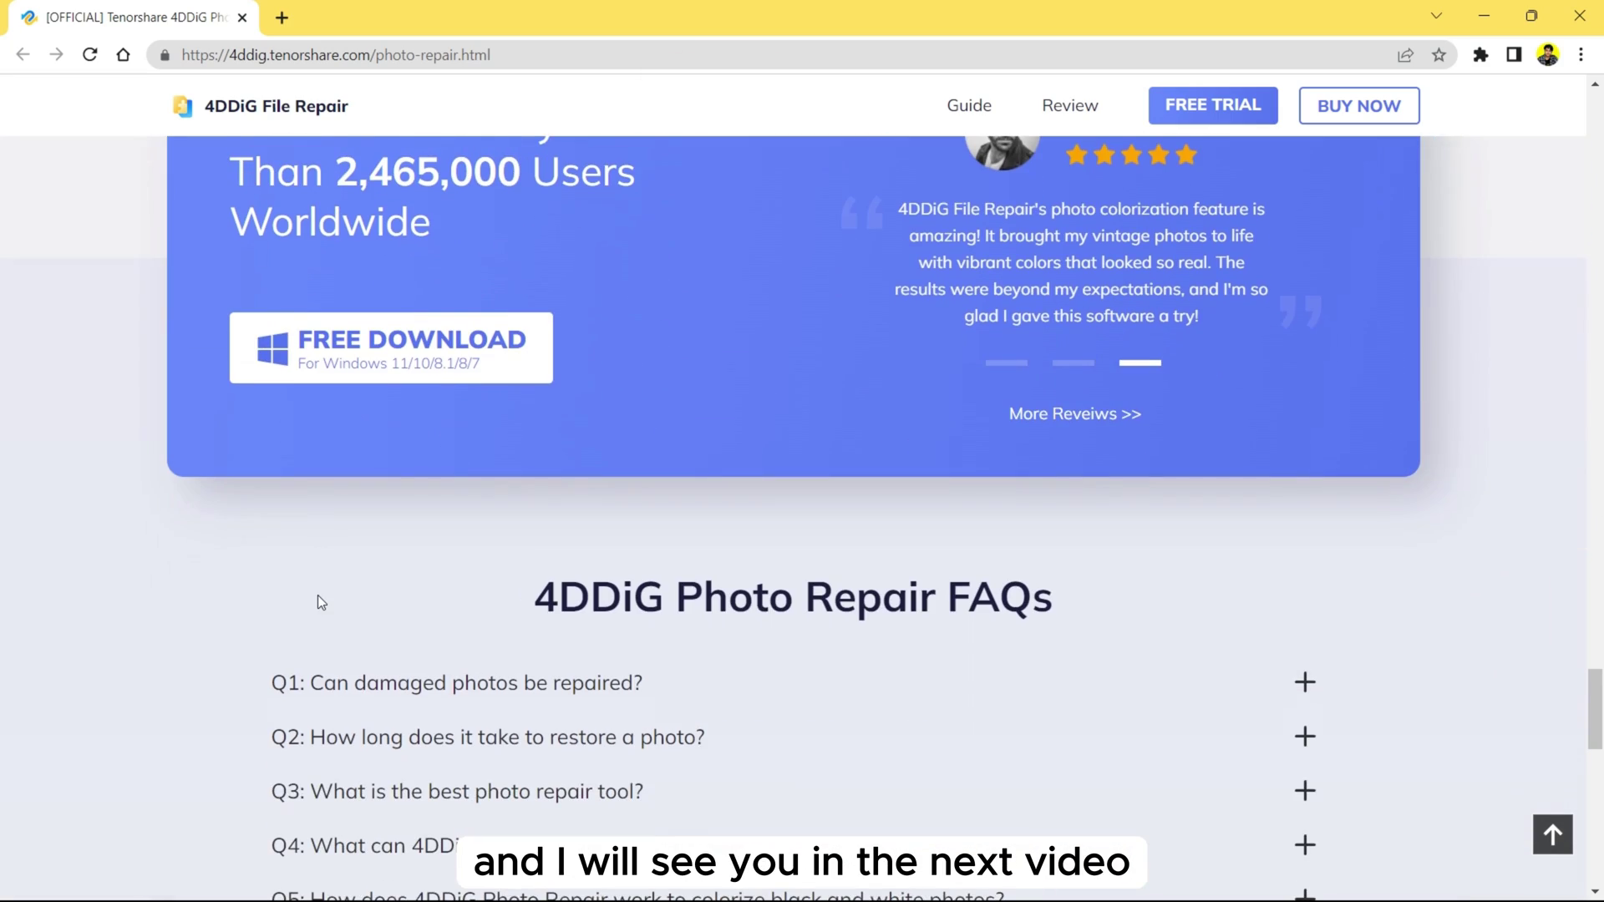